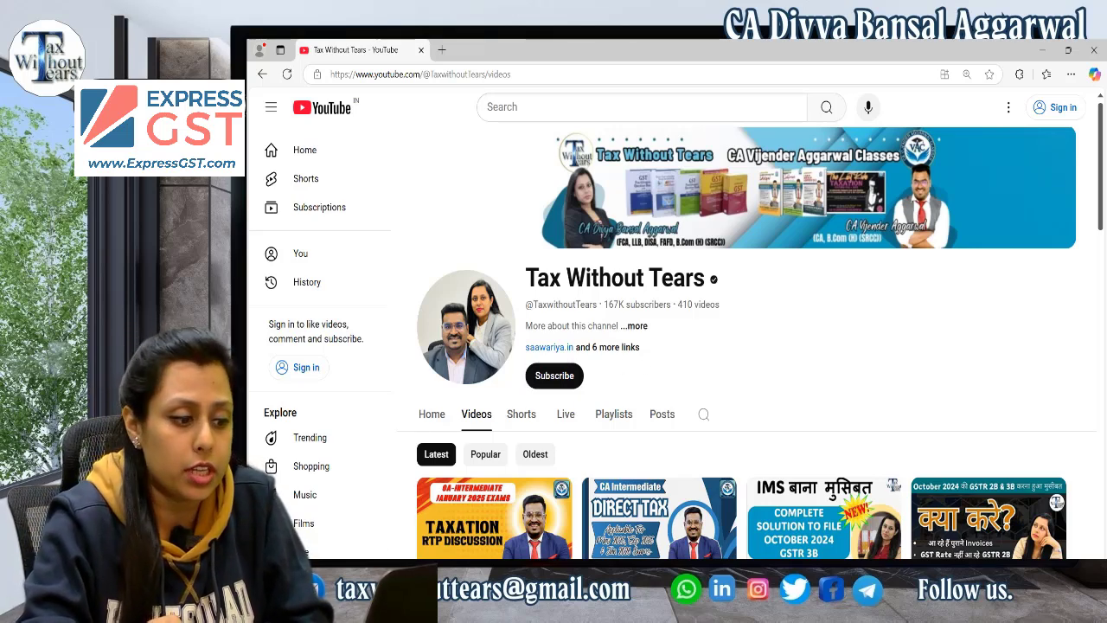
- Switch to the browser window with the GST portal and open the Annual Return page from the returns services
{"action": "key", "text": "alt+Tab"}
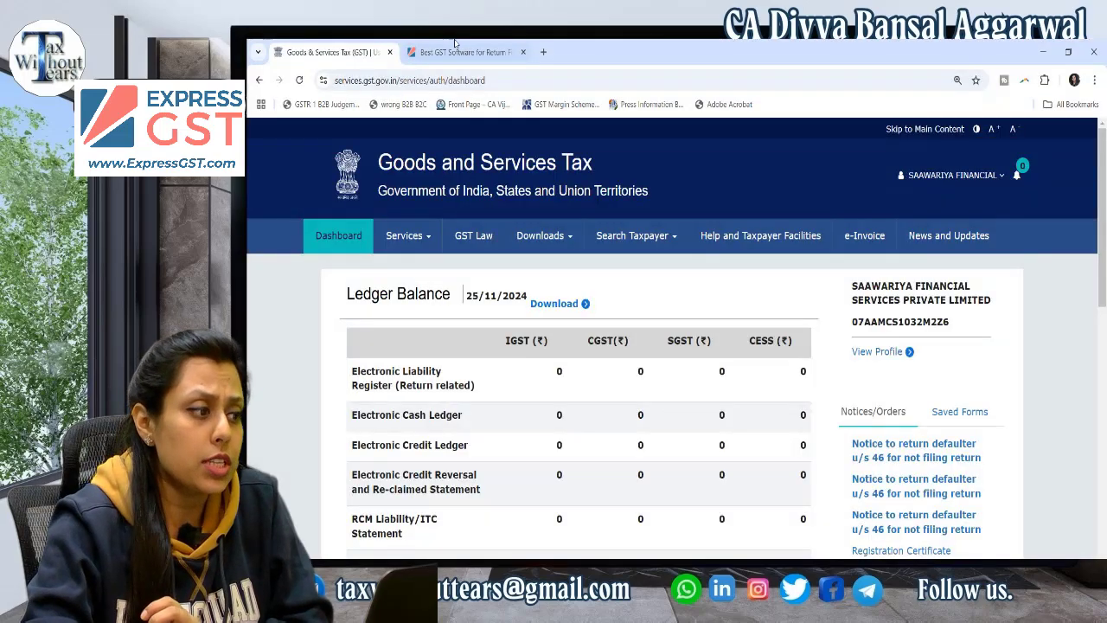
{"action": "scroll", "coordinate": [706, 382], "scroll_direction": "down", "scroll_amount": 1}
{"action": "scroll", "coordinate": [706, 381], "scroll_direction": "up", "scroll_amount": 2}
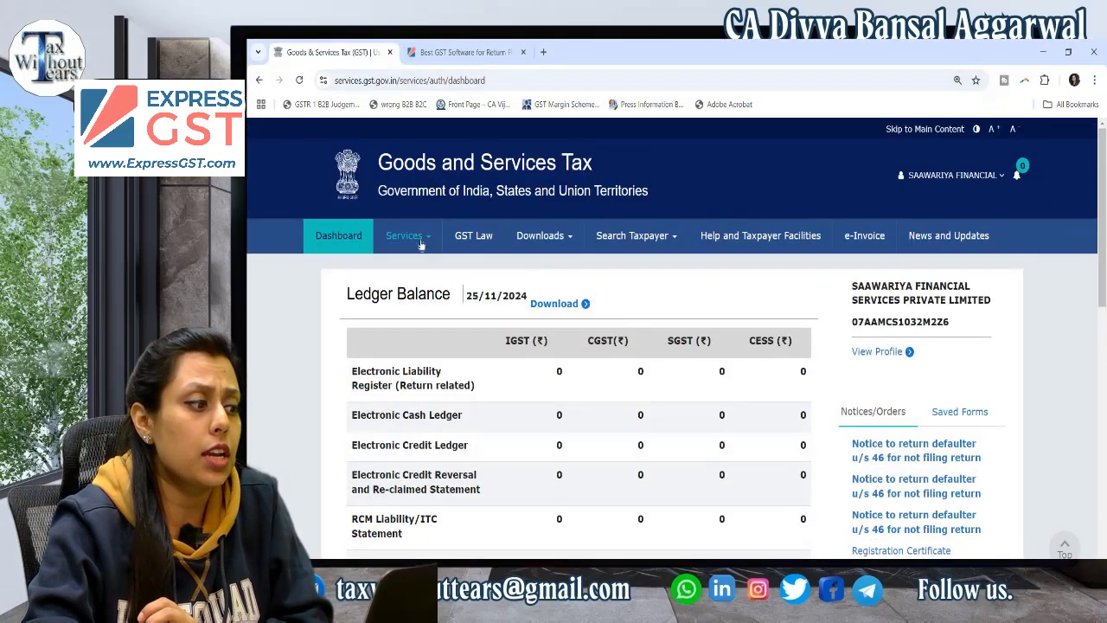
{"action": "left_click", "coordinate": [420, 237]}
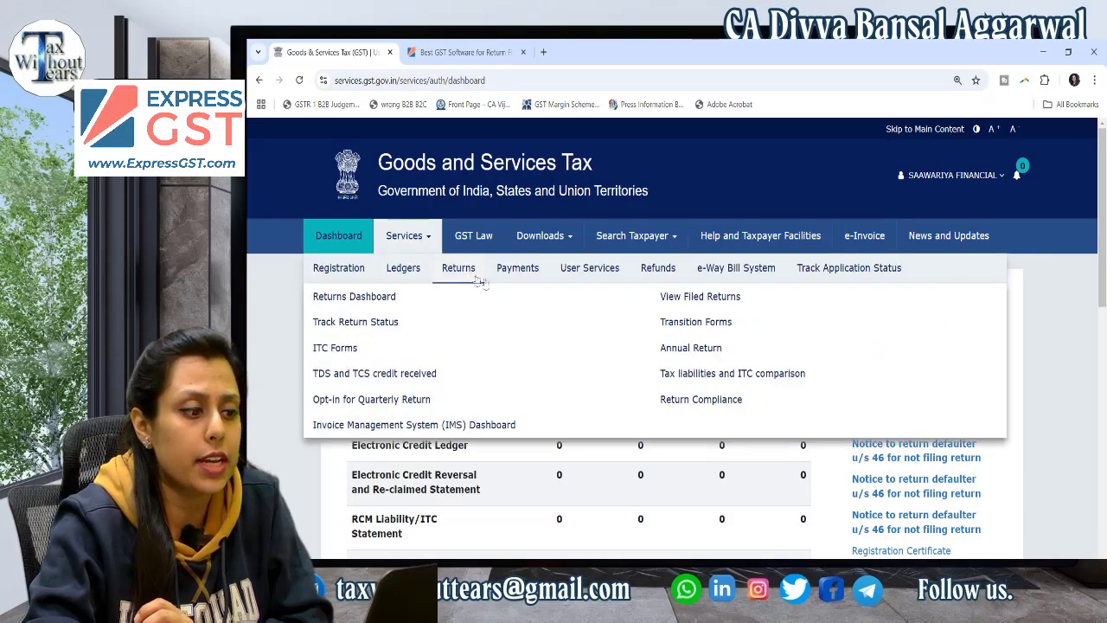
{"action": "mouse_move", "coordinate": [465, 281]}
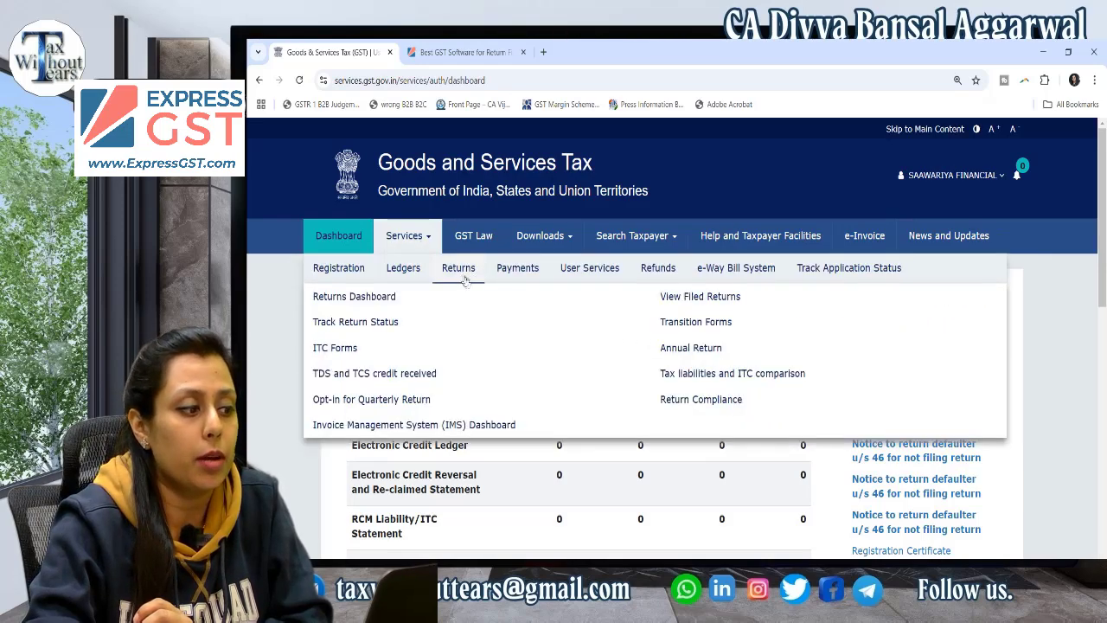
{"action": "left_click", "coordinate": [685, 348]}
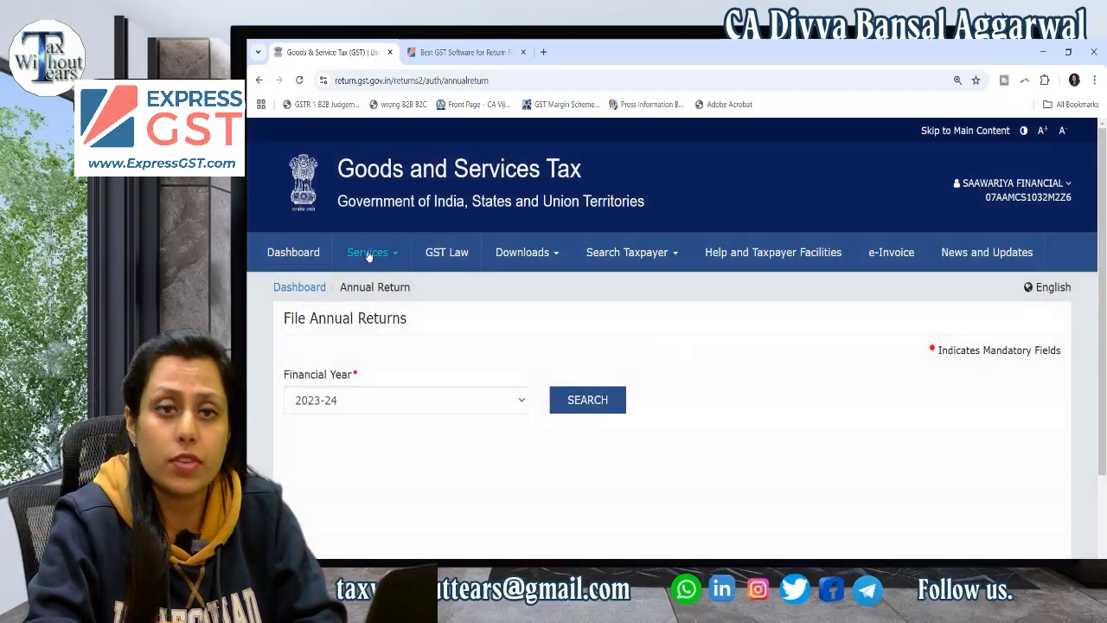
- Reopen the Annual Return page and search for the annual returns of financial year 2023-24
{"action": "mouse_move", "coordinate": [367, 255]}
{"action": "mouse_move", "coordinate": [439, 292]}
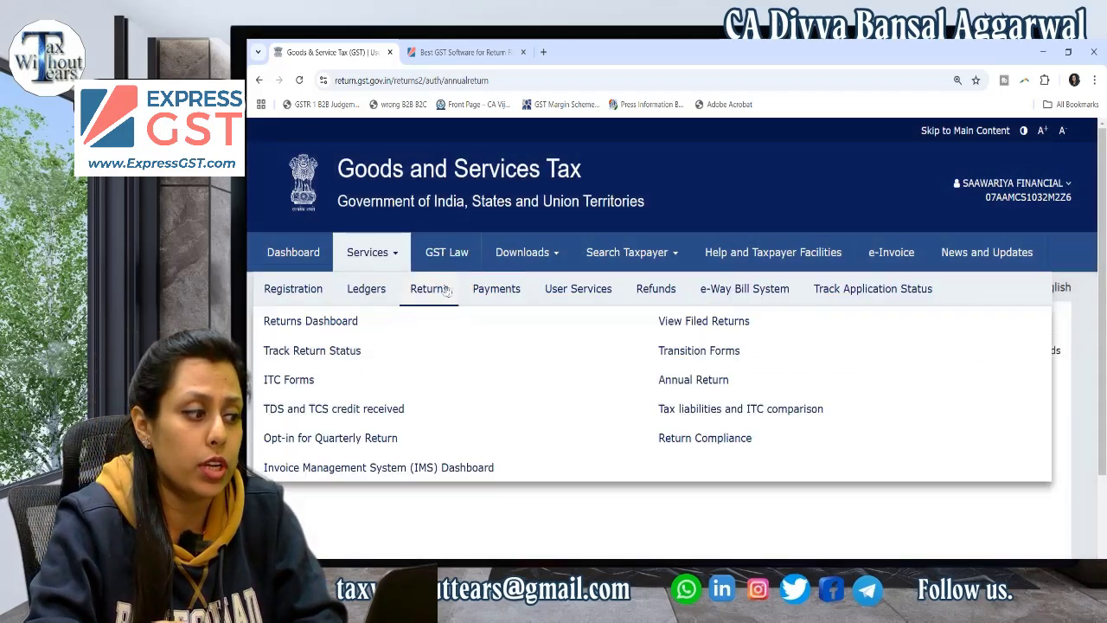
{"action": "left_click", "coordinate": [662, 381]}
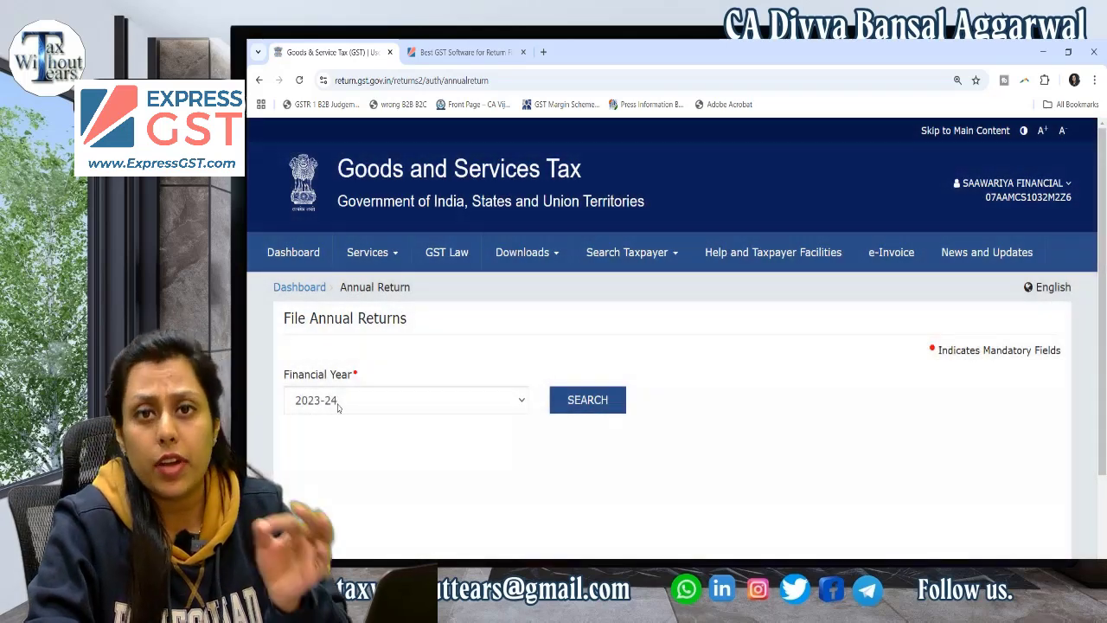
{"action": "left_click", "coordinate": [582, 410]}
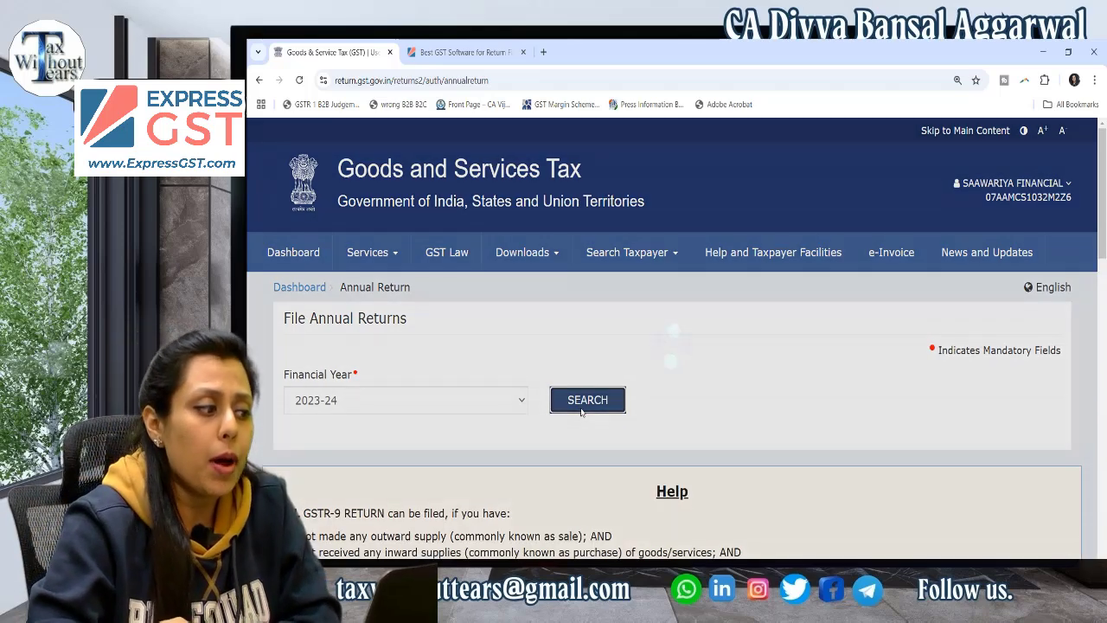
- Read the GSTR-9 help notes, the GSTR-9 and GSTR-9C filing options, and highlight the notice on the ITC computation cut-off date
{"action": "scroll", "coordinate": [582, 407], "scroll_direction": "down", "scroll_amount": 8}
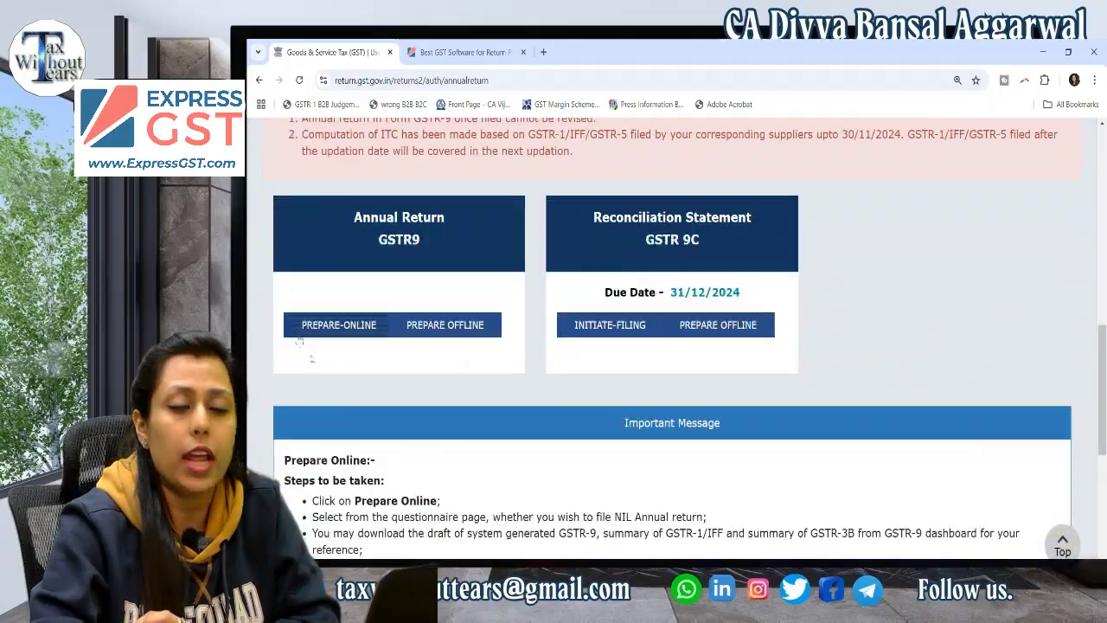
{"action": "scroll", "coordinate": [267, 258], "scroll_direction": "up", "scroll_amount": 5}
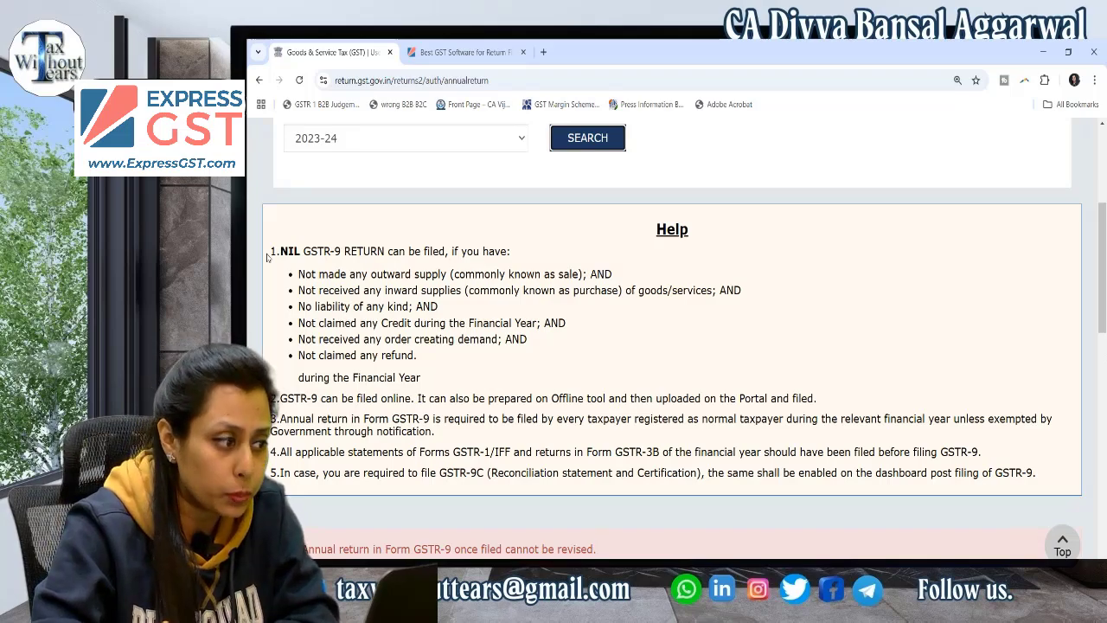
{"action": "scroll", "coordinate": [267, 254], "scroll_direction": "down", "scroll_amount": 2}
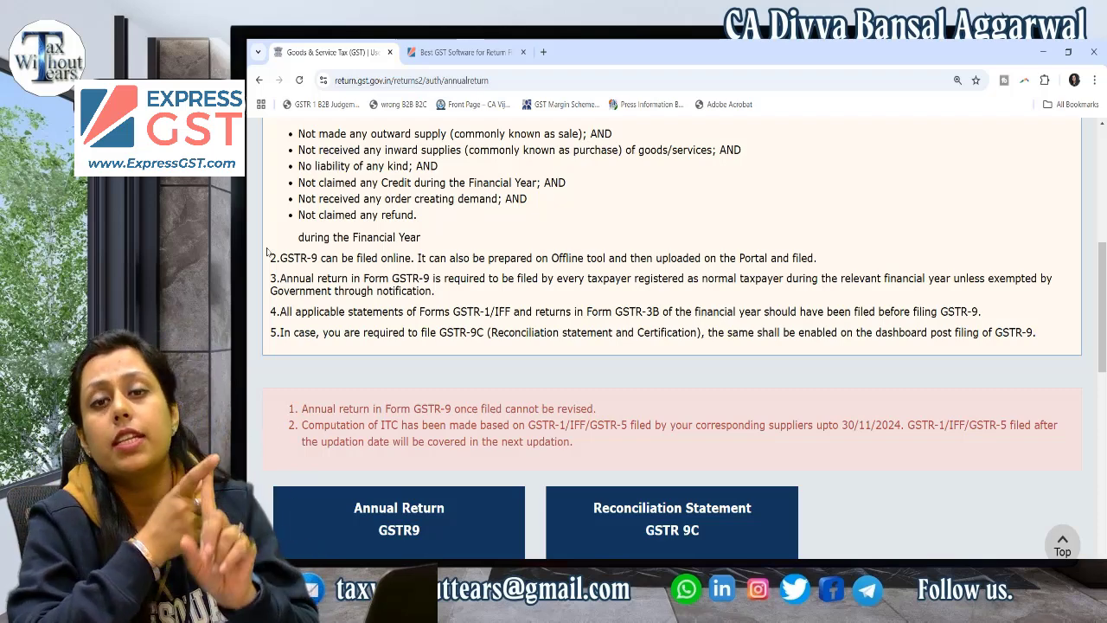
{"action": "scroll", "coordinate": [375, 327], "scroll_direction": "down", "scroll_amount": 2}
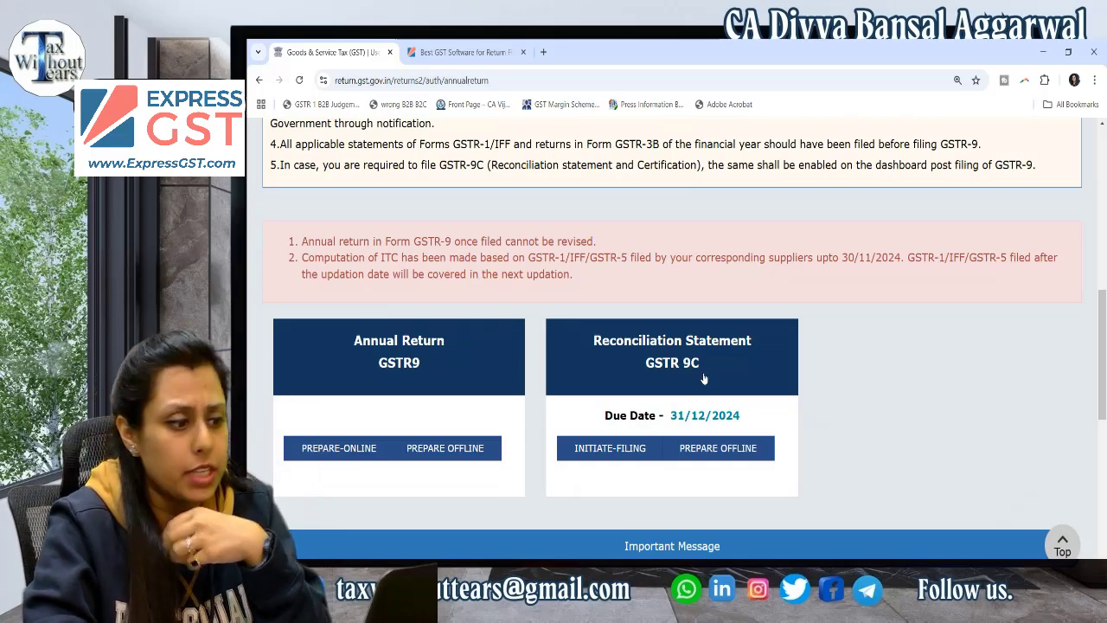
{"action": "scroll", "coordinate": [704, 379], "scroll_direction": "down", "scroll_amount": 1}
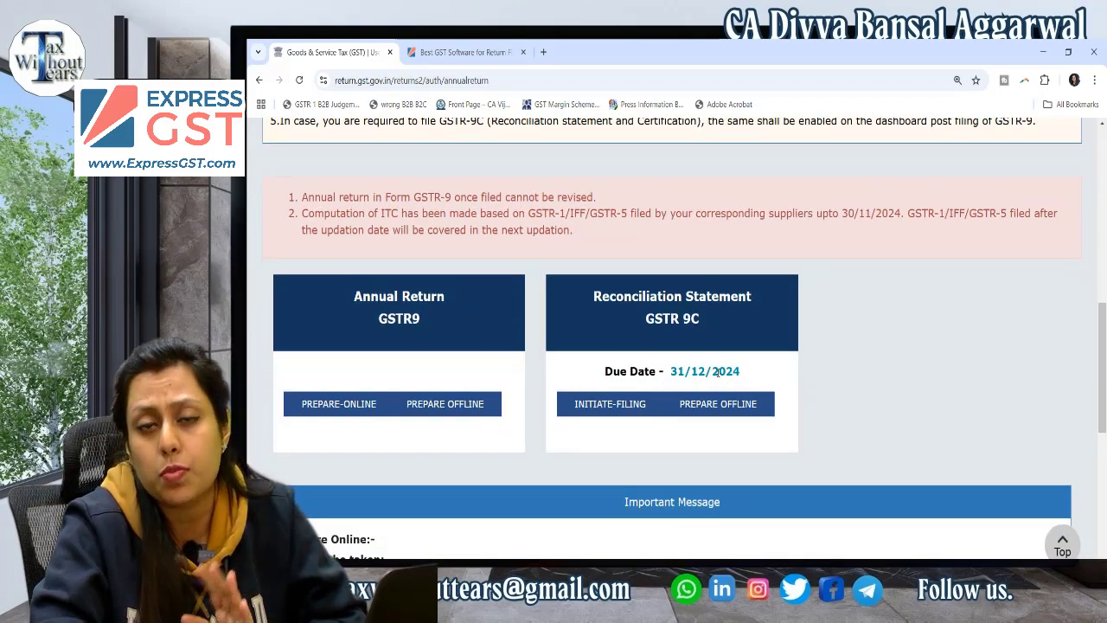
{"action": "scroll", "coordinate": [717, 372], "scroll_direction": "up", "scroll_amount": 1}
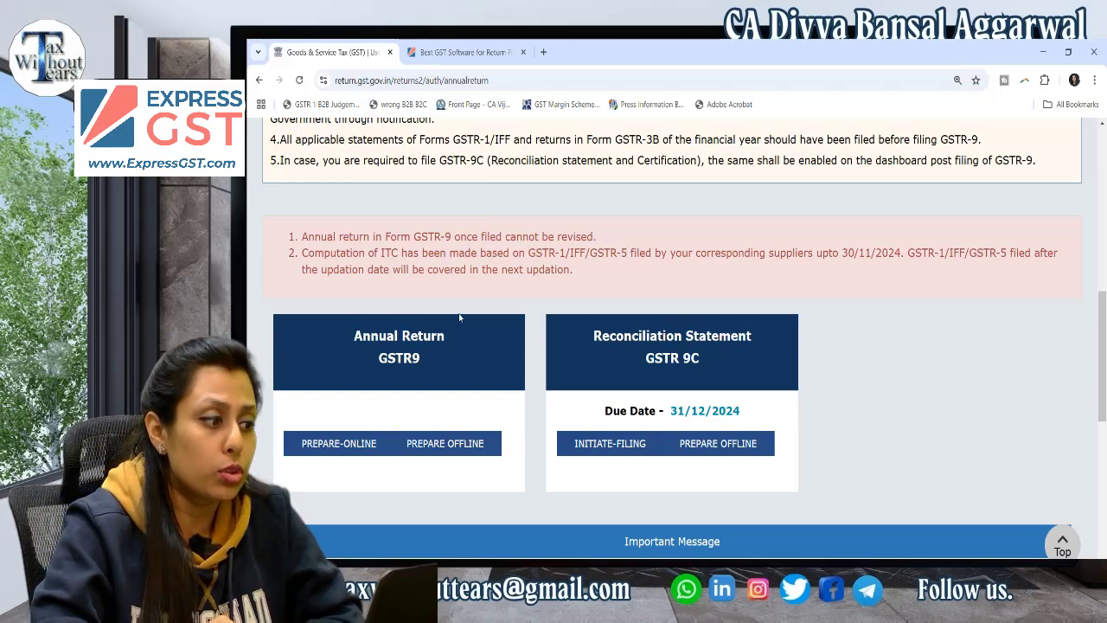
{"action": "scroll", "coordinate": [459, 318], "scroll_direction": "down", "scroll_amount": 1}
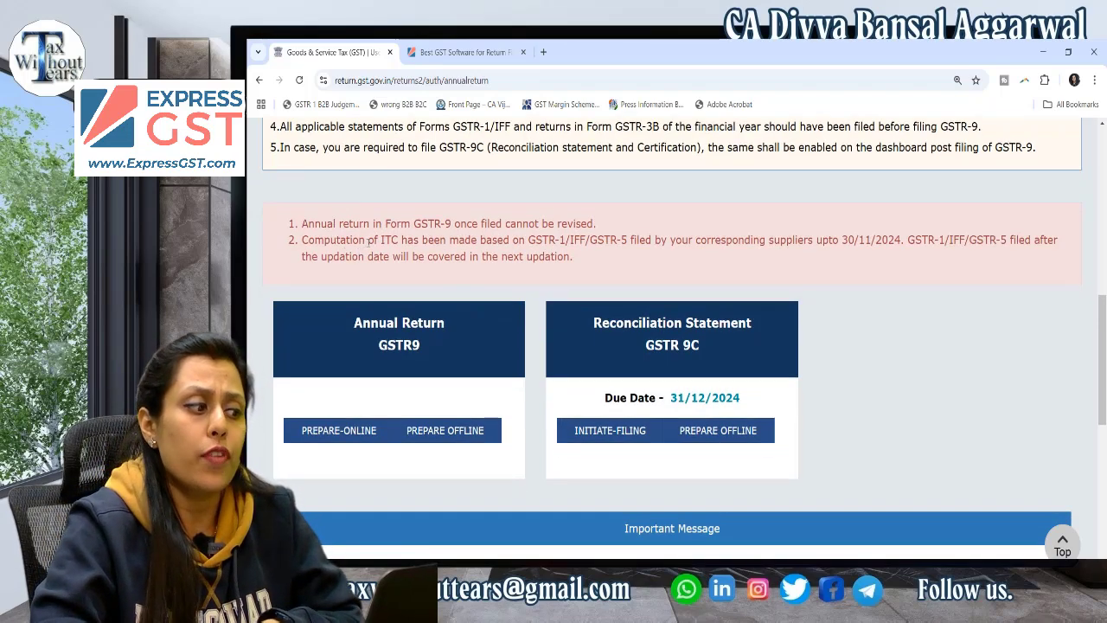
{"action": "left_click_drag", "start_coordinate": [369, 242], "coordinate": [902, 242]}
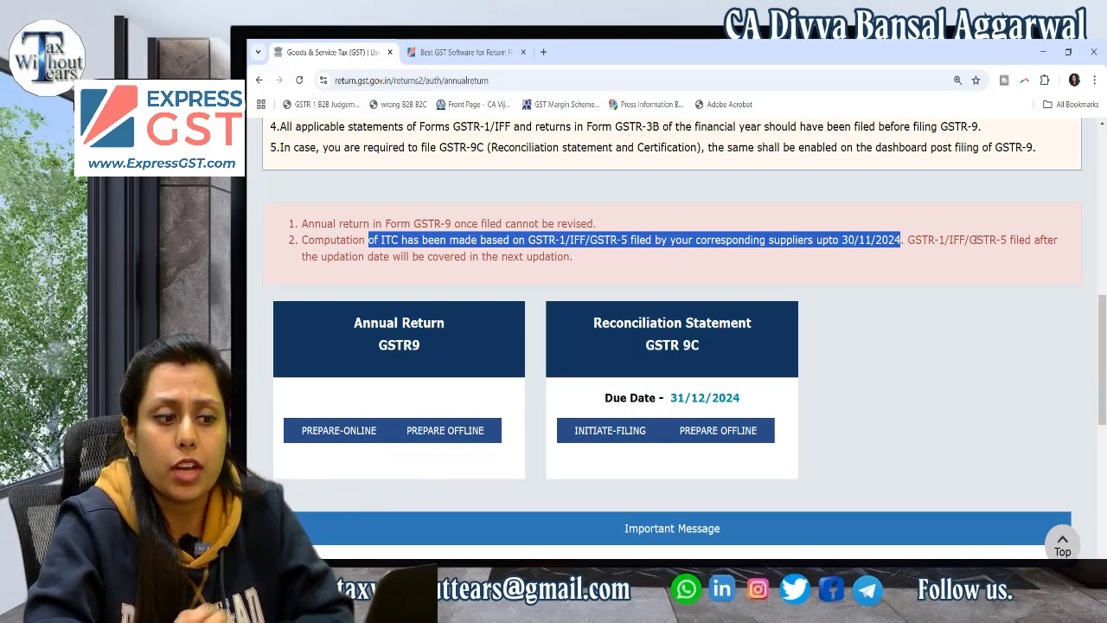
{"action": "left_click_drag", "start_coordinate": [907, 240], "coordinate": [751, 259]}
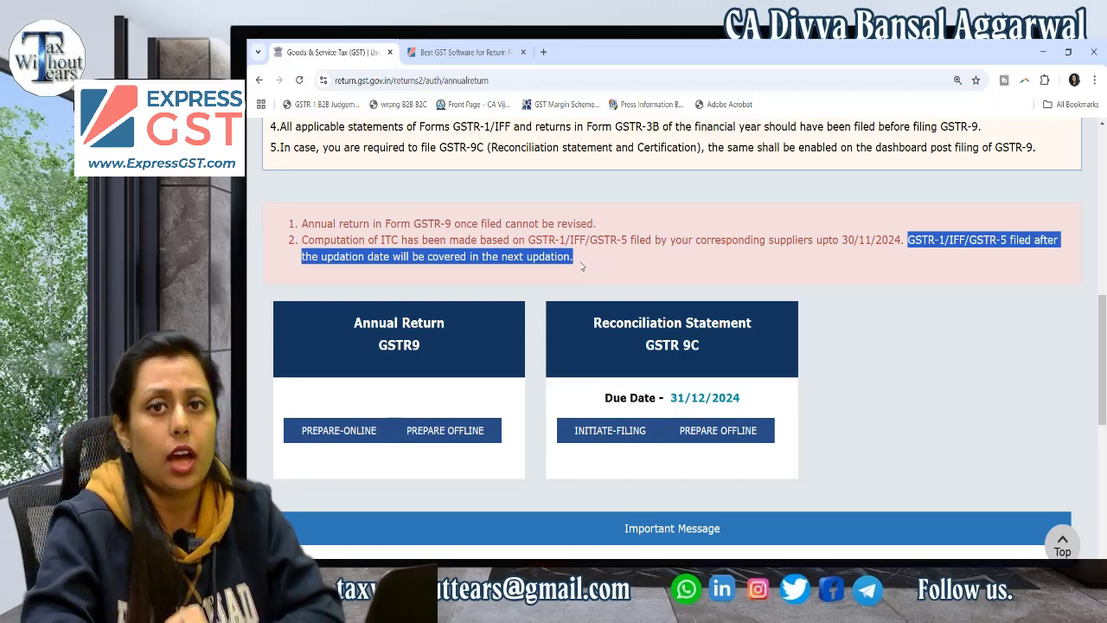
{"action": "scroll", "coordinate": [582, 267], "scroll_direction": "up", "scroll_amount": 2}
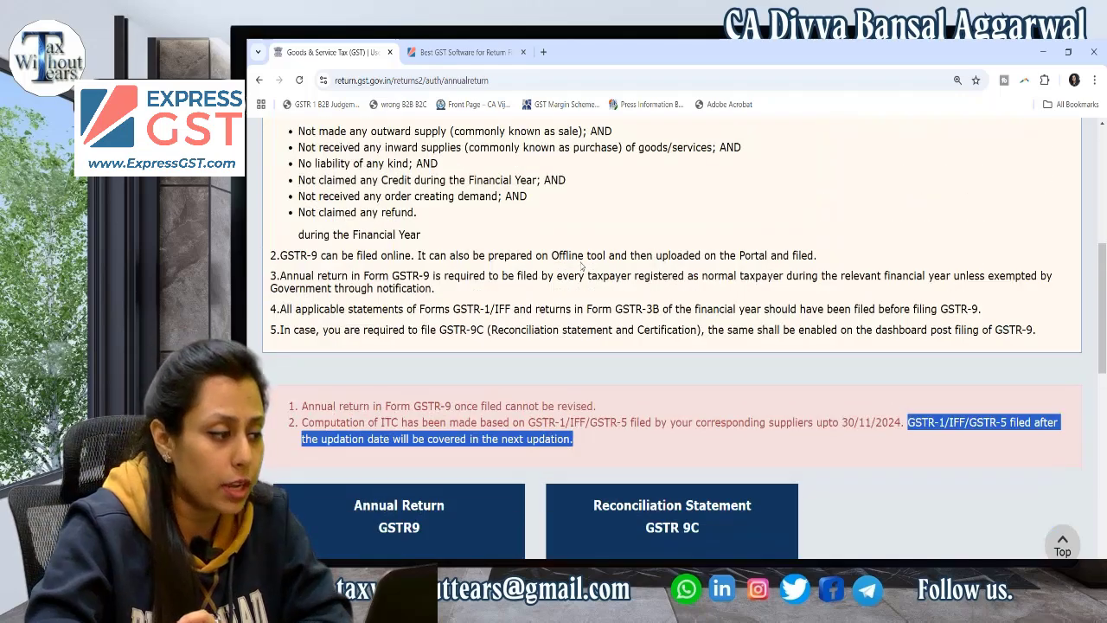
{"action": "scroll", "coordinate": [581, 258], "scroll_direction": "up", "scroll_amount": 1}
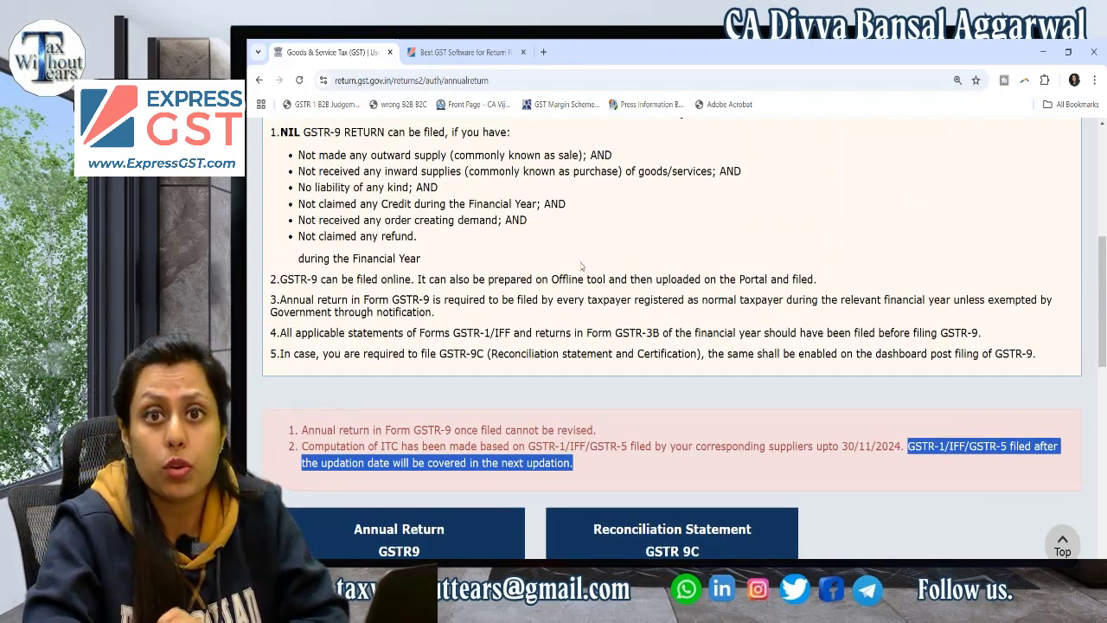
- Start preparing GSTR-9 online, answer No to filing a Nil return, and continue to the GSTR-9 dashboard
{"action": "scroll", "coordinate": [582, 266], "scroll_direction": "down", "scroll_amount": 2}
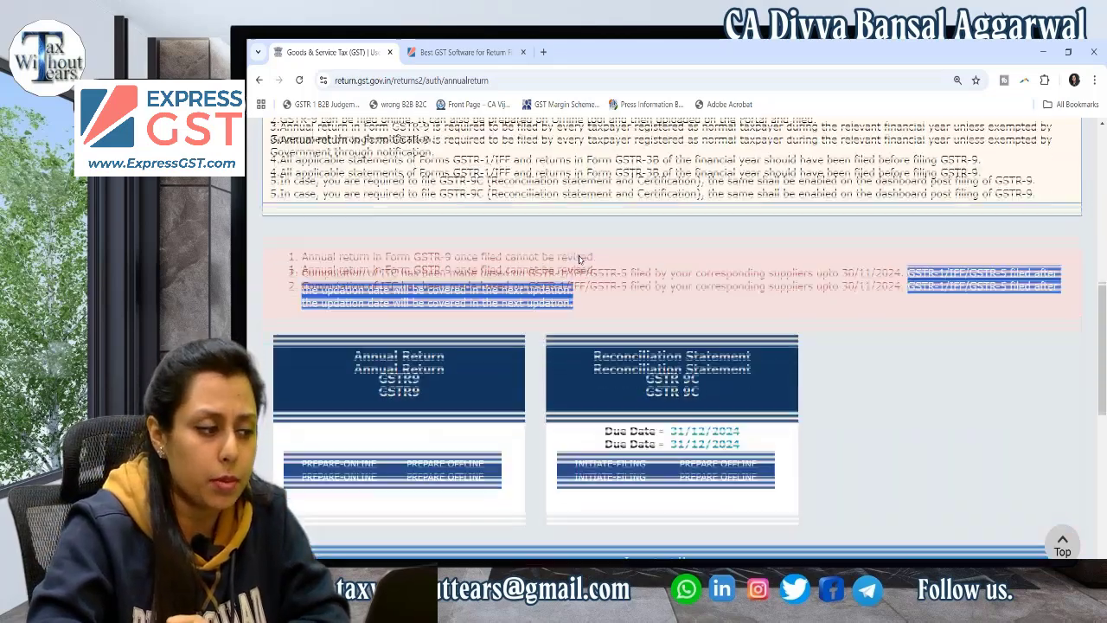
{"action": "scroll", "coordinate": [580, 258], "scroll_direction": "down", "scroll_amount": 2}
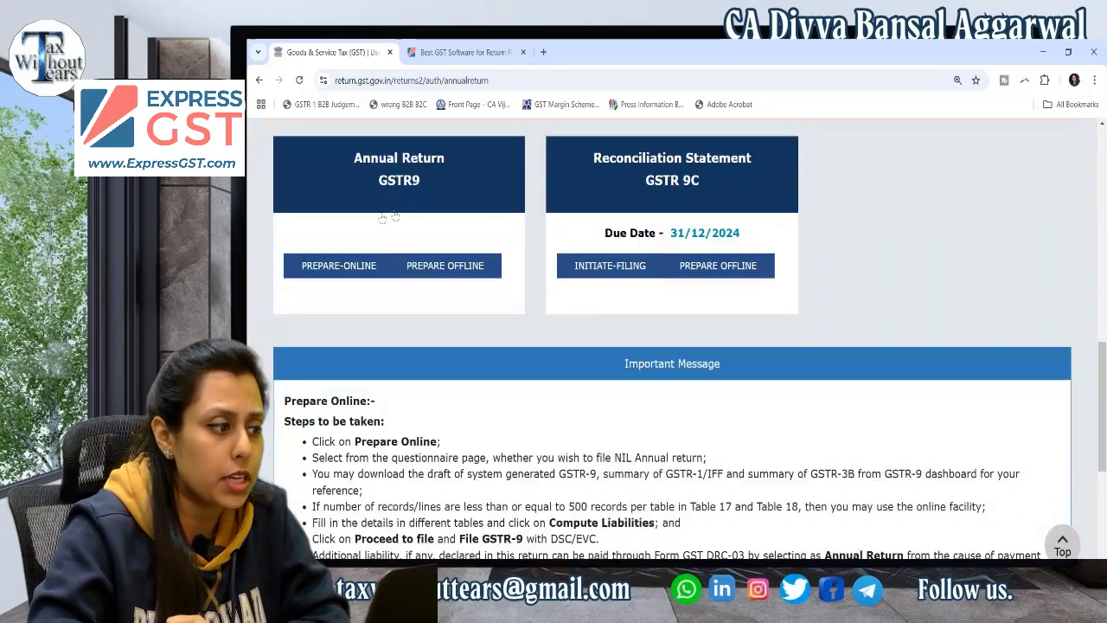
{"action": "left_click", "coordinate": [341, 267]}
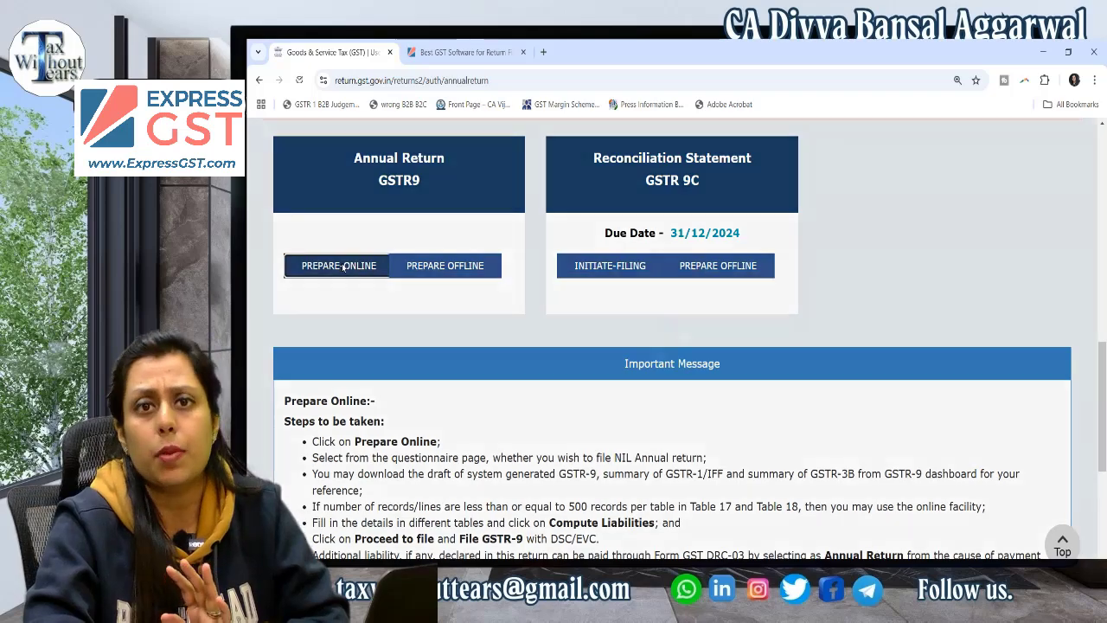
{"action": "scroll", "coordinate": [677, 391], "scroll_direction": "down", "scroll_amount": 3}
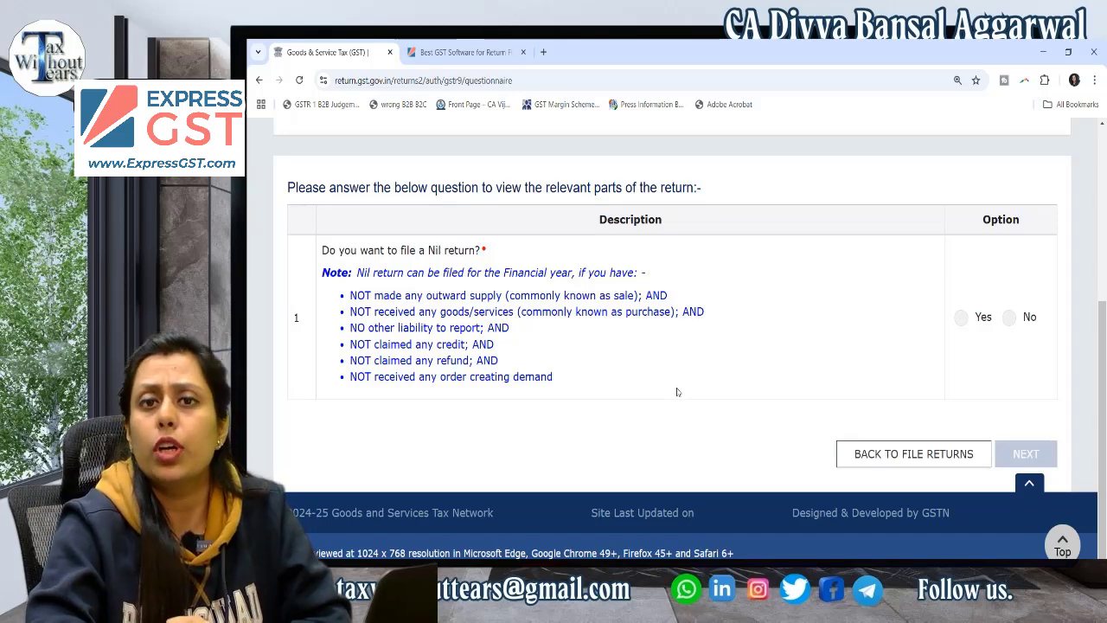
{"action": "left_click", "coordinate": [1009, 322]}
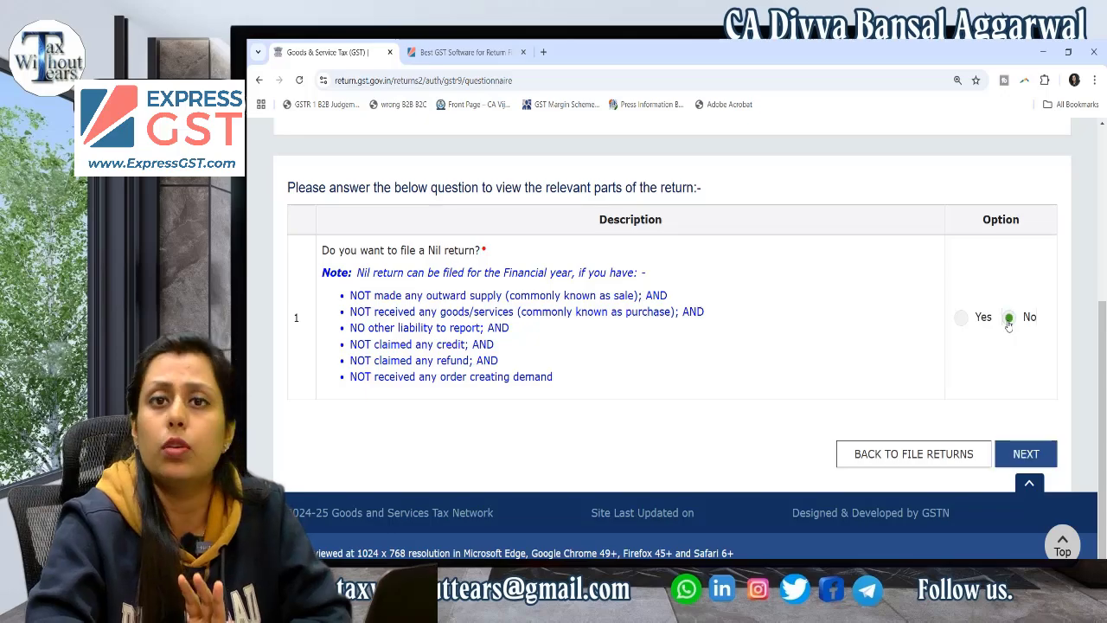
{"action": "left_click", "coordinate": [1026, 455]}
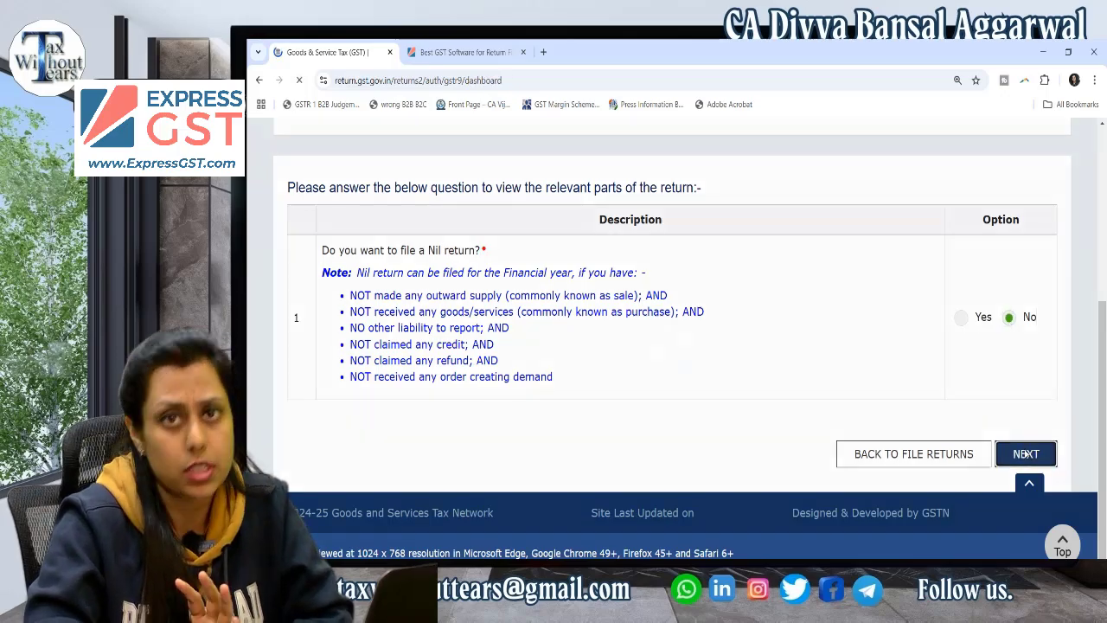
- Review the GSTR-9 dashboard's preparation steps, summary and Table 8A download options, and the table boxes from 4 through 19
{"action": "scroll", "coordinate": [1027, 453], "scroll_direction": "down", "scroll_amount": 1}
{"action": "scroll", "coordinate": [1027, 453], "scroll_direction": "down", "scroll_amount": 5}
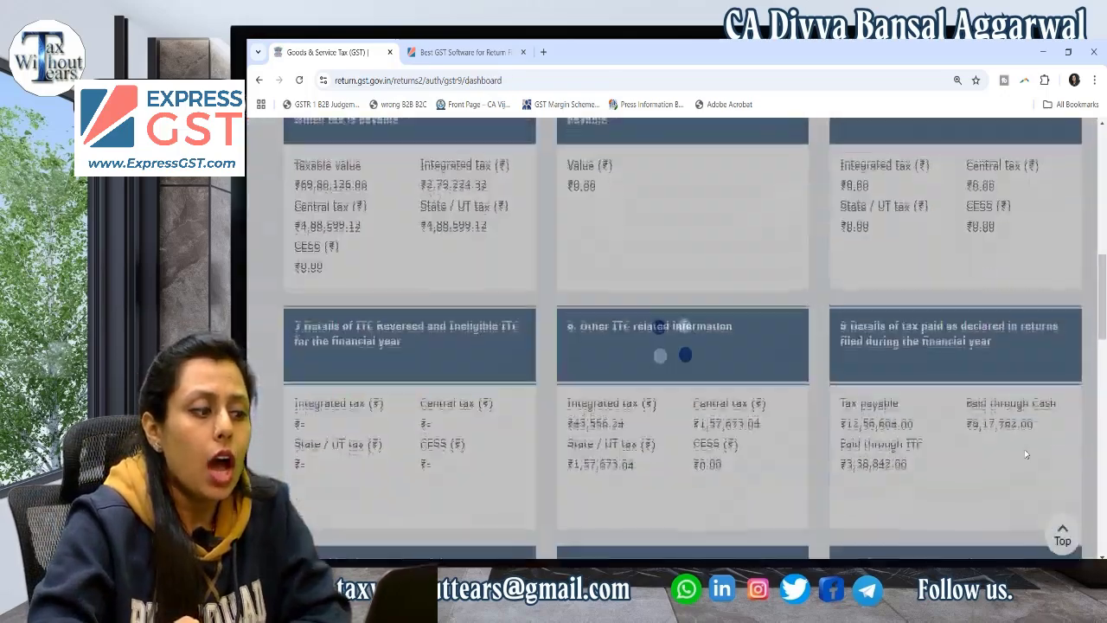
{"action": "scroll", "coordinate": [1026, 453], "scroll_direction": "down", "scroll_amount": 1}
{"action": "scroll", "coordinate": [1026, 453], "scroll_direction": "up", "scroll_amount": 3}
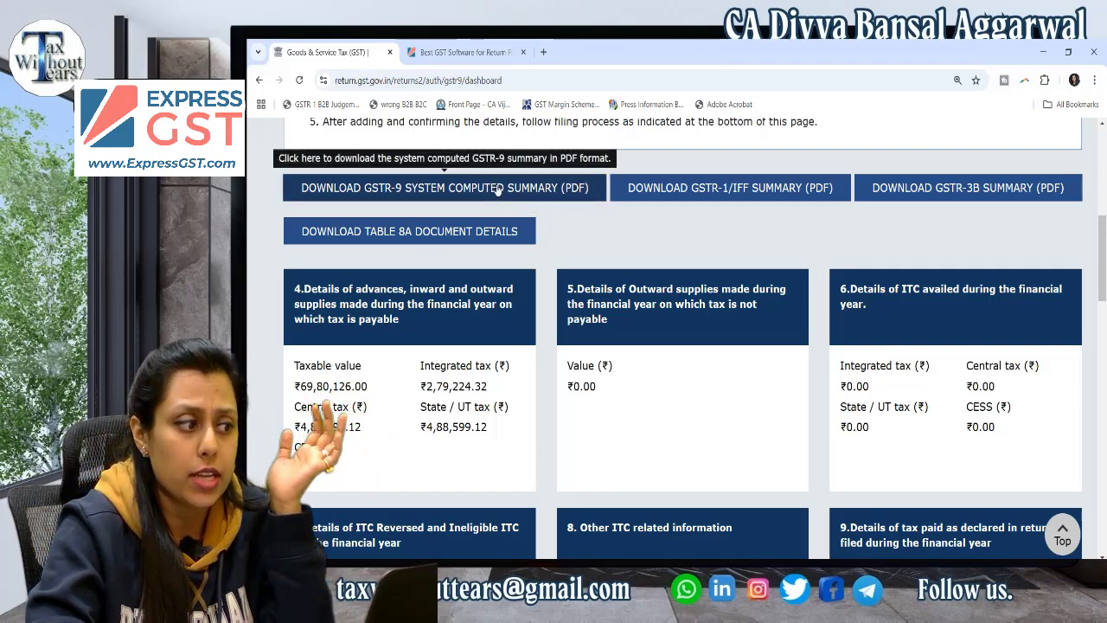
{"action": "scroll", "coordinate": [468, 394], "scroll_direction": "down", "scroll_amount": 2}
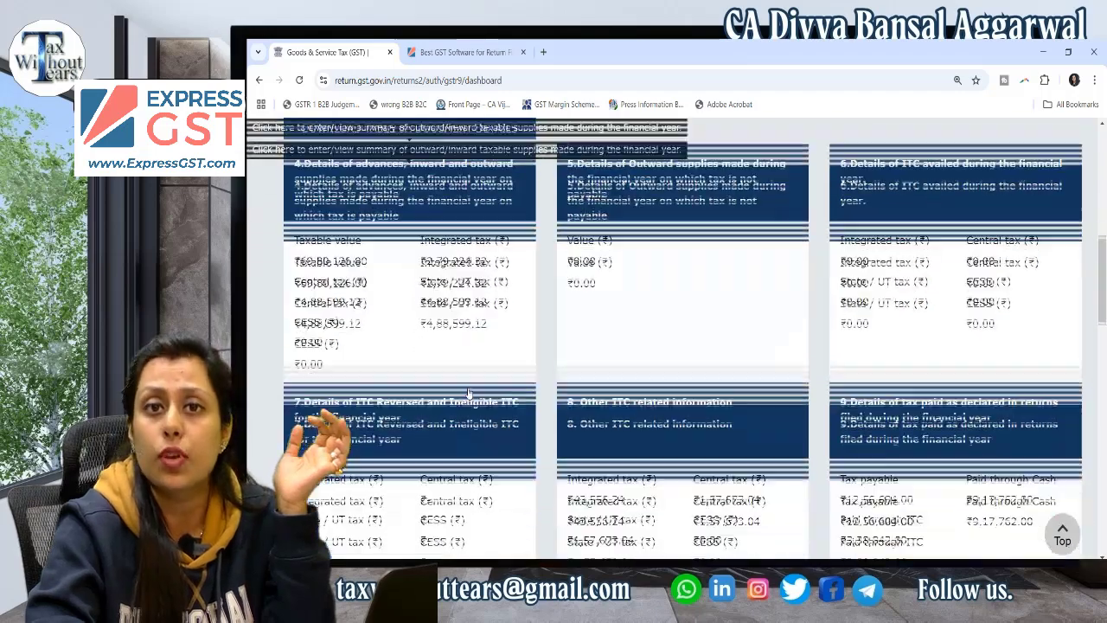
{"action": "scroll", "coordinate": [468, 394], "scroll_direction": "up", "scroll_amount": 3}
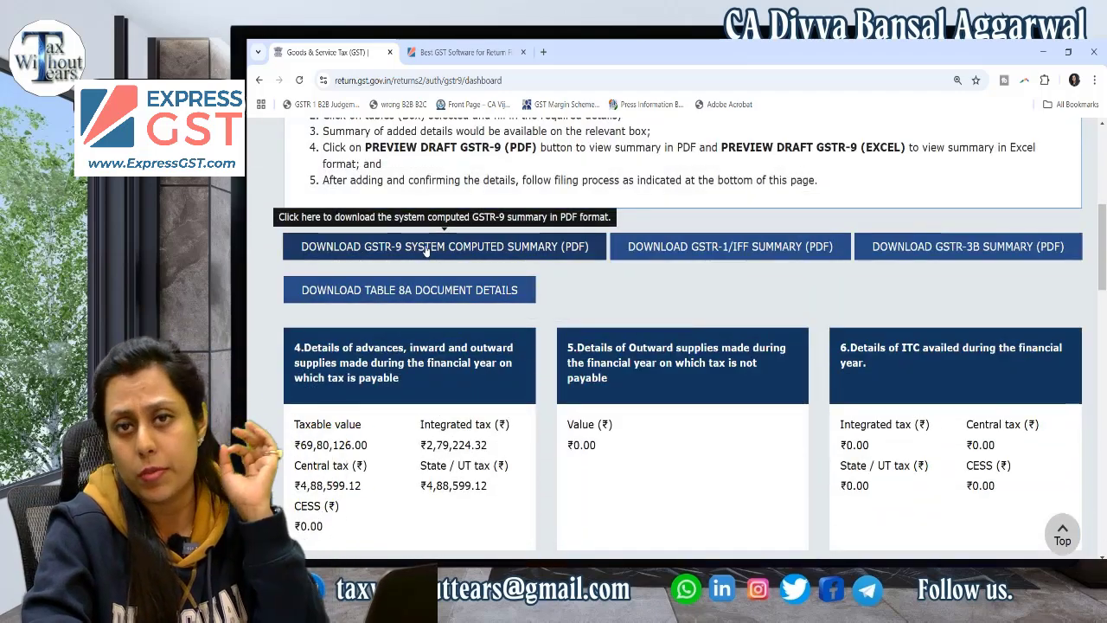
{"action": "scroll", "coordinate": [566, 334], "scroll_direction": "up", "scroll_amount": 3}
{"action": "scroll", "coordinate": [566, 334], "scroll_direction": "down", "scroll_amount": 2}
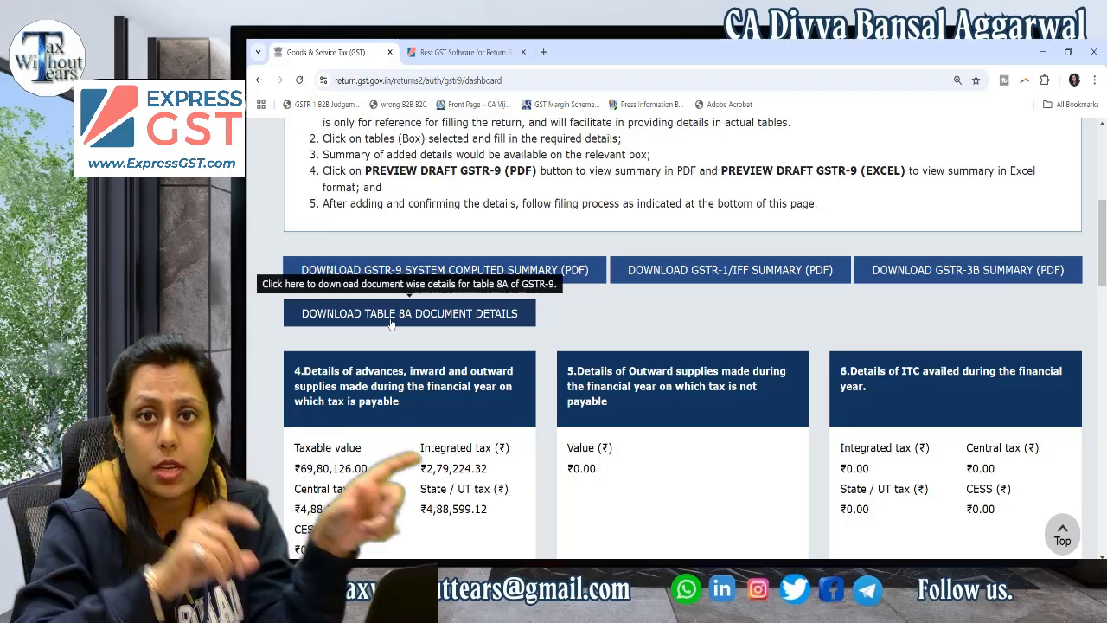
{"action": "scroll", "coordinate": [391, 322], "scroll_direction": "up", "scroll_amount": 1}
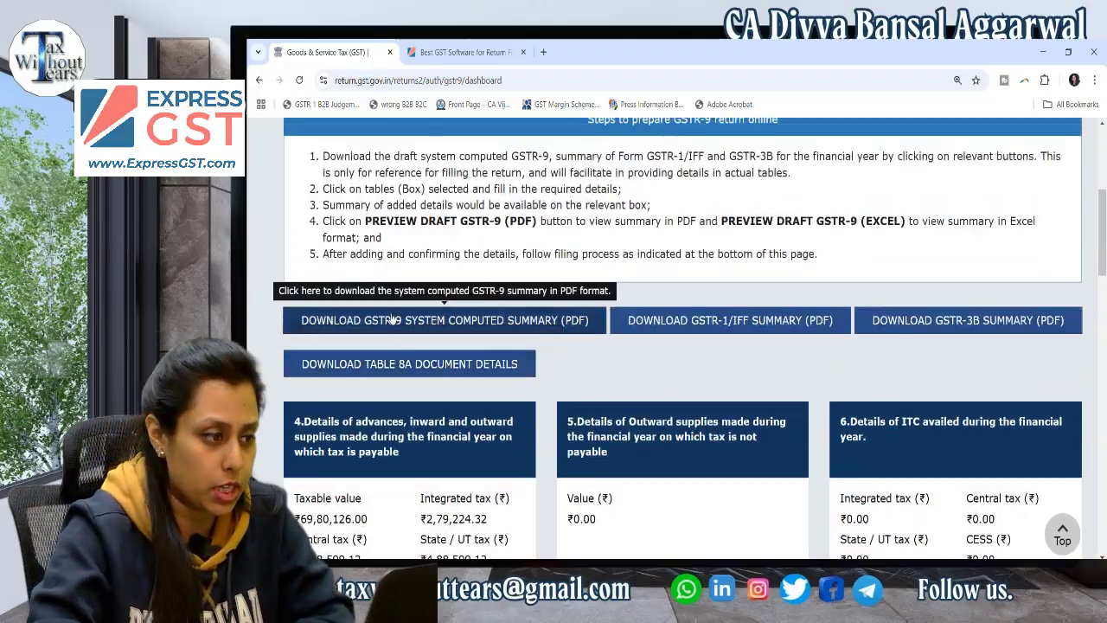
{"action": "scroll", "coordinate": [391, 323], "scroll_direction": "up", "scroll_amount": 2}
{"action": "scroll", "coordinate": [391, 304], "scroll_direction": "down", "scroll_amount": 6}
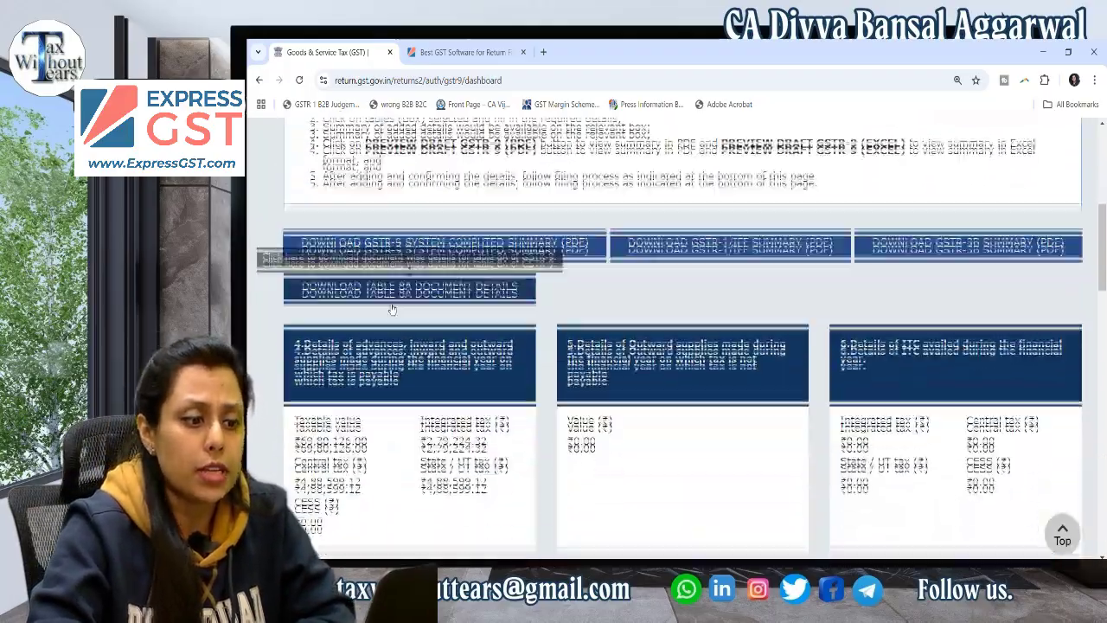
{"action": "scroll", "coordinate": [435, 294], "scroll_direction": "down", "scroll_amount": 2}
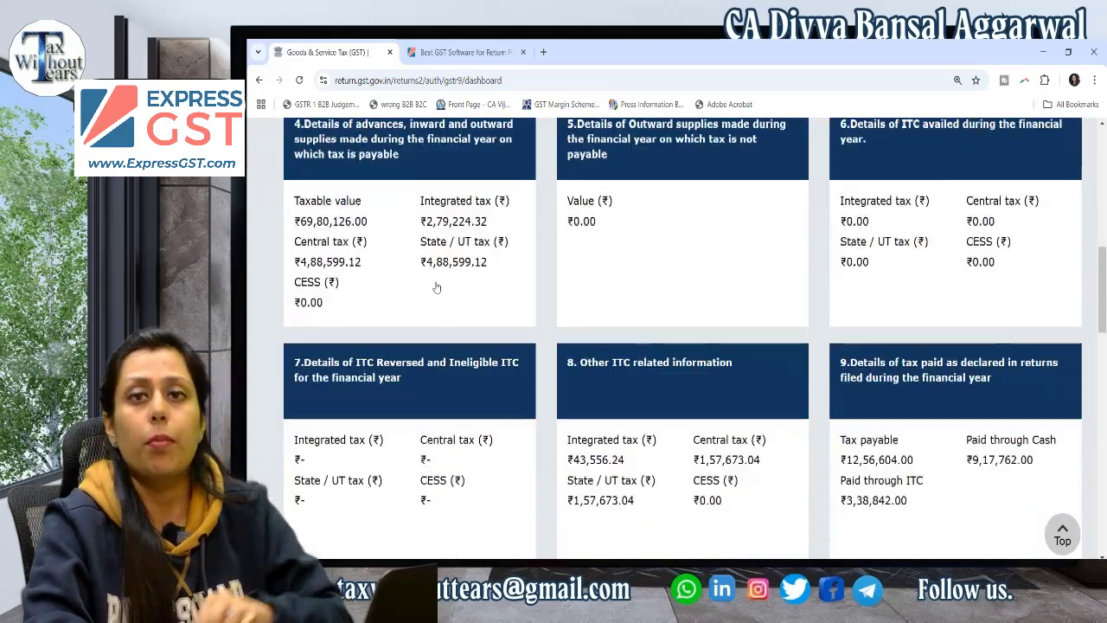
{"action": "scroll", "coordinate": [739, 326], "scroll_direction": "down", "scroll_amount": 10}
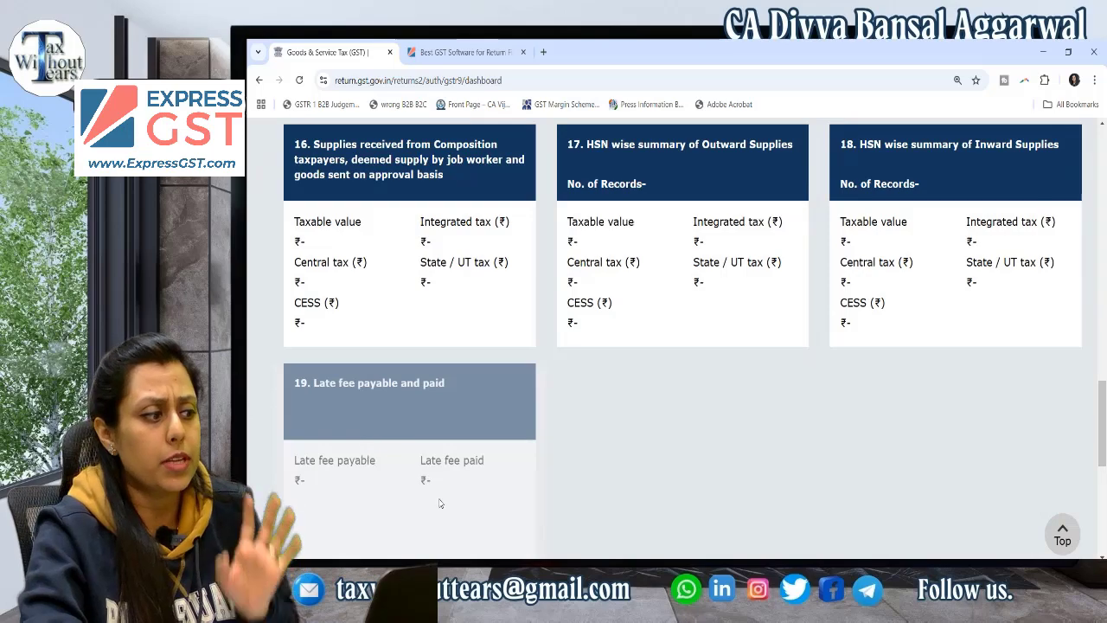
{"action": "scroll", "coordinate": [439, 502], "scroll_direction": "up", "scroll_amount": 1}
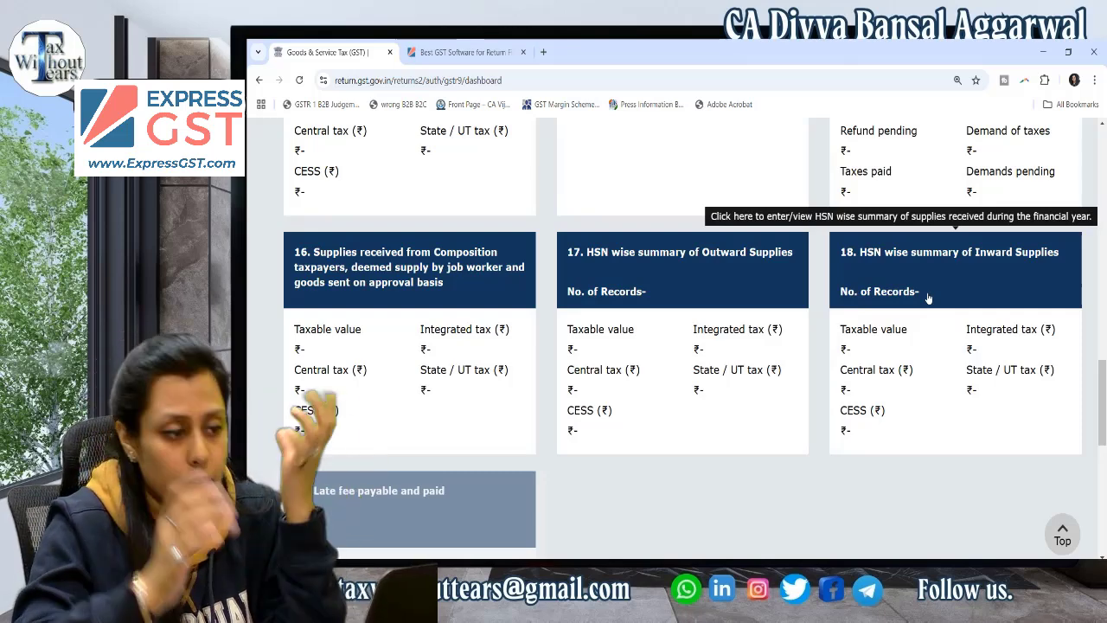
- Open Table 16 on supplies from composition taxpayers, check its three detail rows, and return to the GSTR-9 dashboard
{"action": "left_click", "coordinate": [426, 323]}
{"action": "scroll", "coordinate": [697, 443], "scroll_direction": "down", "scroll_amount": 5}
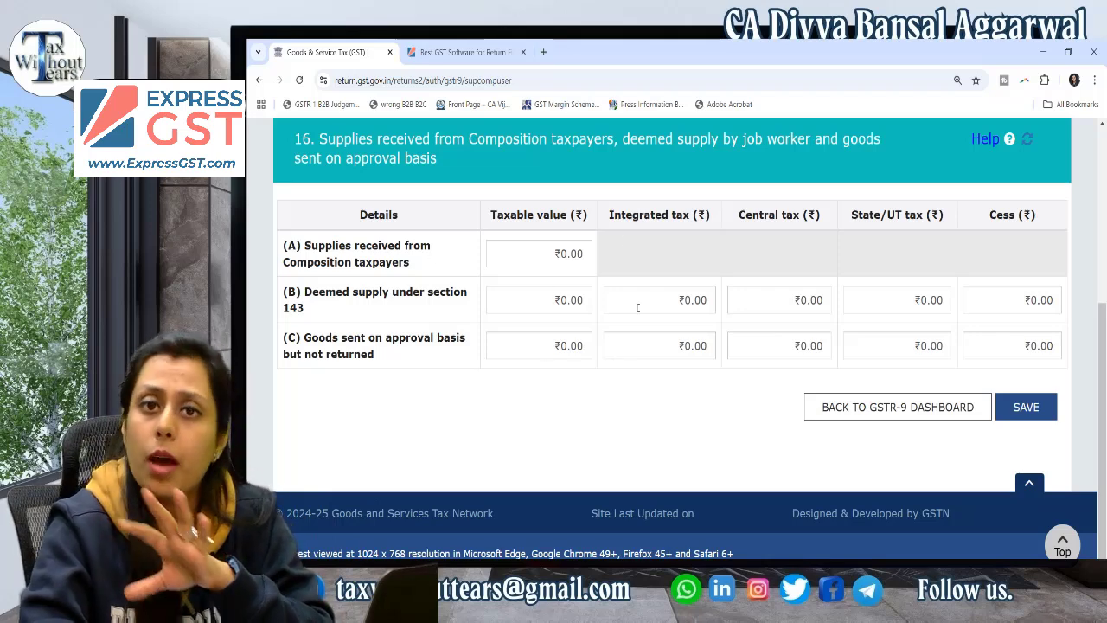
{"action": "left_click", "coordinate": [951, 407]}
- Compare the dashboard boxes for Tables 4 to 9, Tables 10 to 14 on next-year declarations, and Tables 15 to 19
{"action": "scroll", "coordinate": [992, 355], "scroll_direction": "down", "scroll_amount": 10}
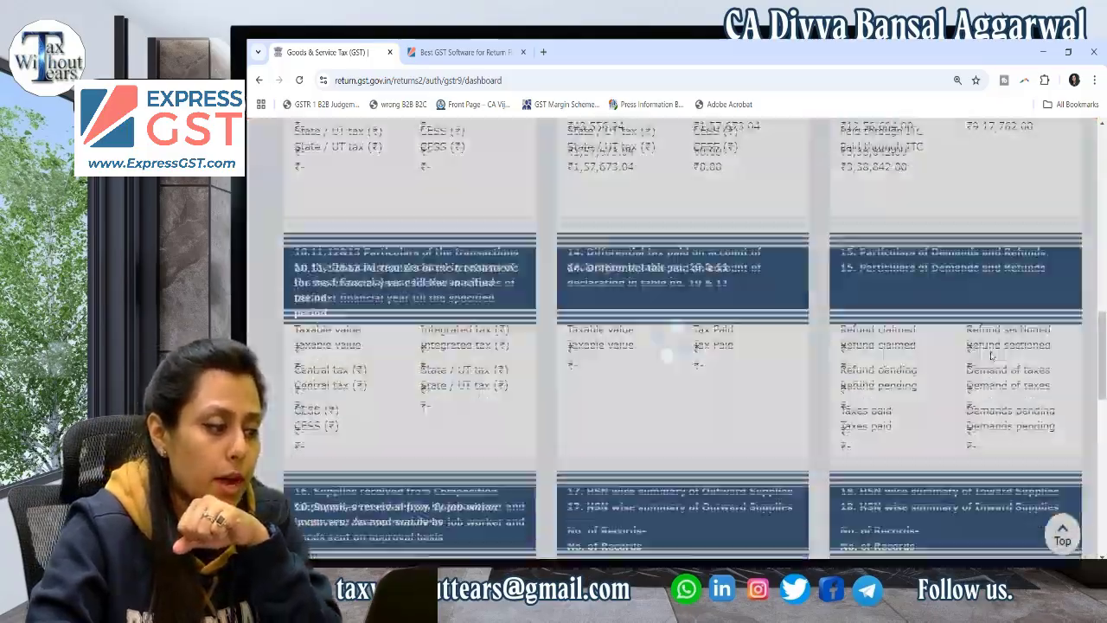
{"action": "scroll", "coordinate": [992, 355], "scroll_direction": "down", "scroll_amount": 9}
{"action": "scroll", "coordinate": [991, 351], "scroll_direction": "up", "scroll_amount": 5}
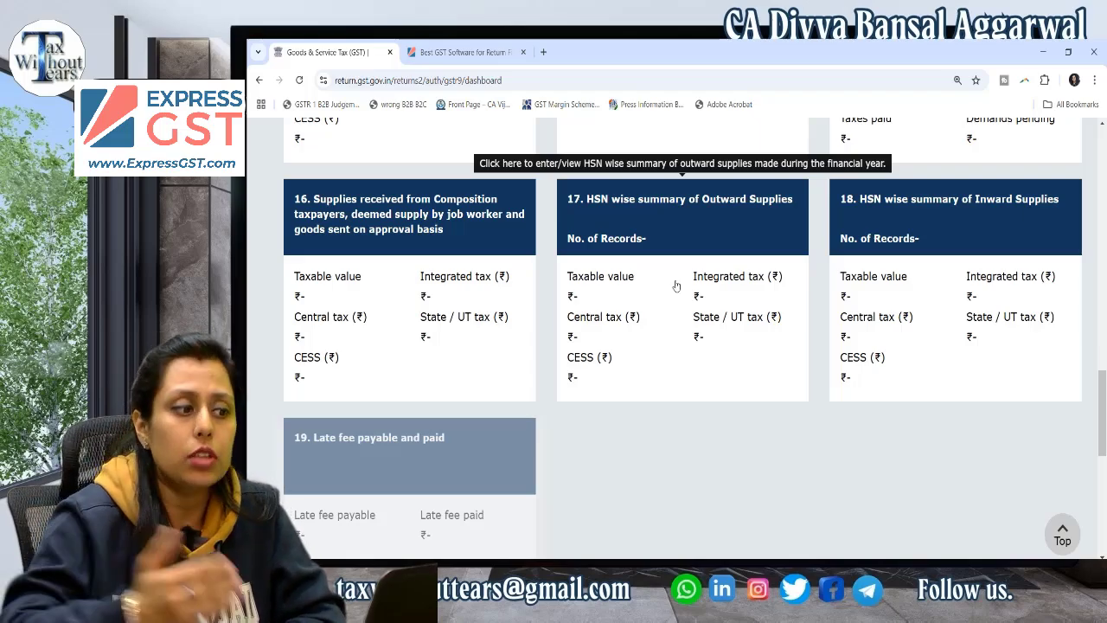
{"action": "scroll", "coordinate": [677, 285], "scroll_direction": "up", "scroll_amount": 3}
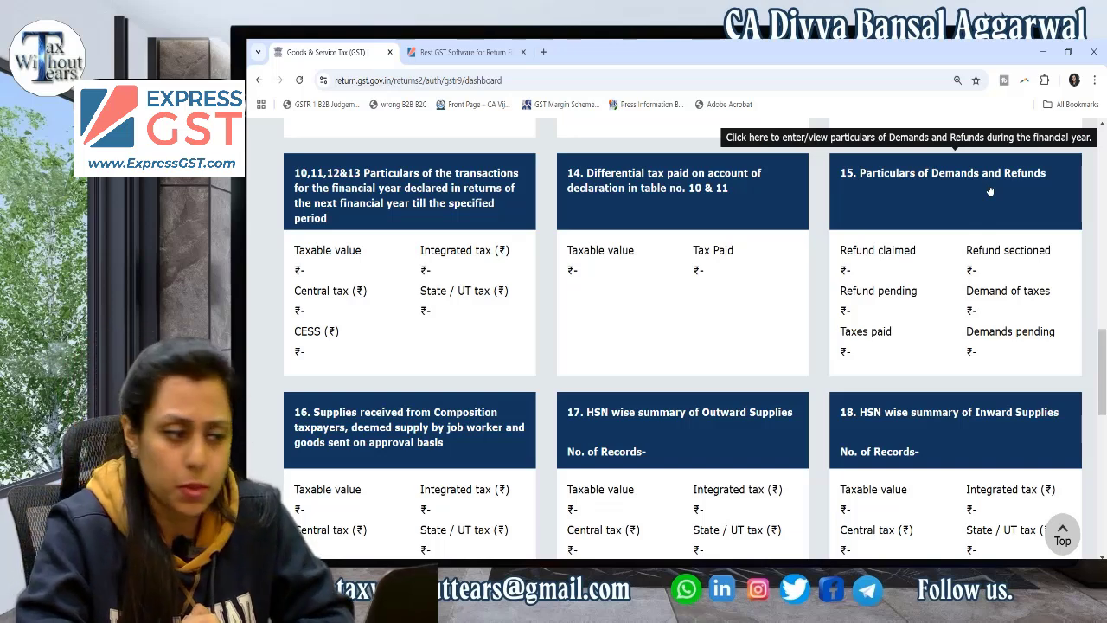
{"action": "scroll", "coordinate": [876, 329], "scroll_direction": "up", "scroll_amount": 3}
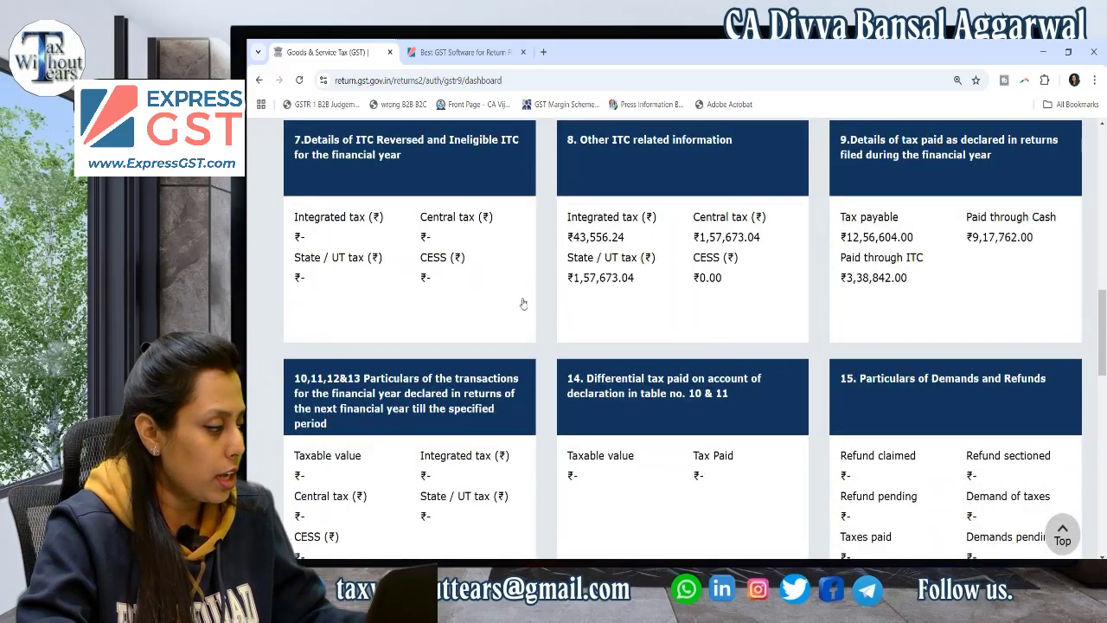
{"action": "scroll", "coordinate": [522, 302], "scroll_direction": "up", "scroll_amount": 4}
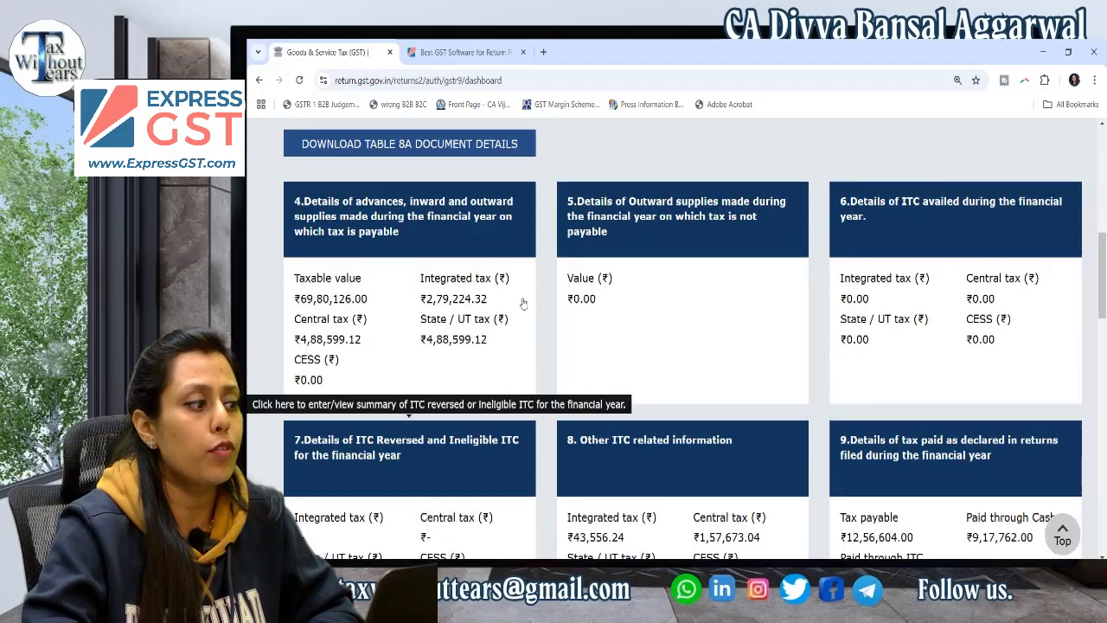
{"action": "scroll", "coordinate": [522, 303], "scroll_direction": "down", "scroll_amount": 5}
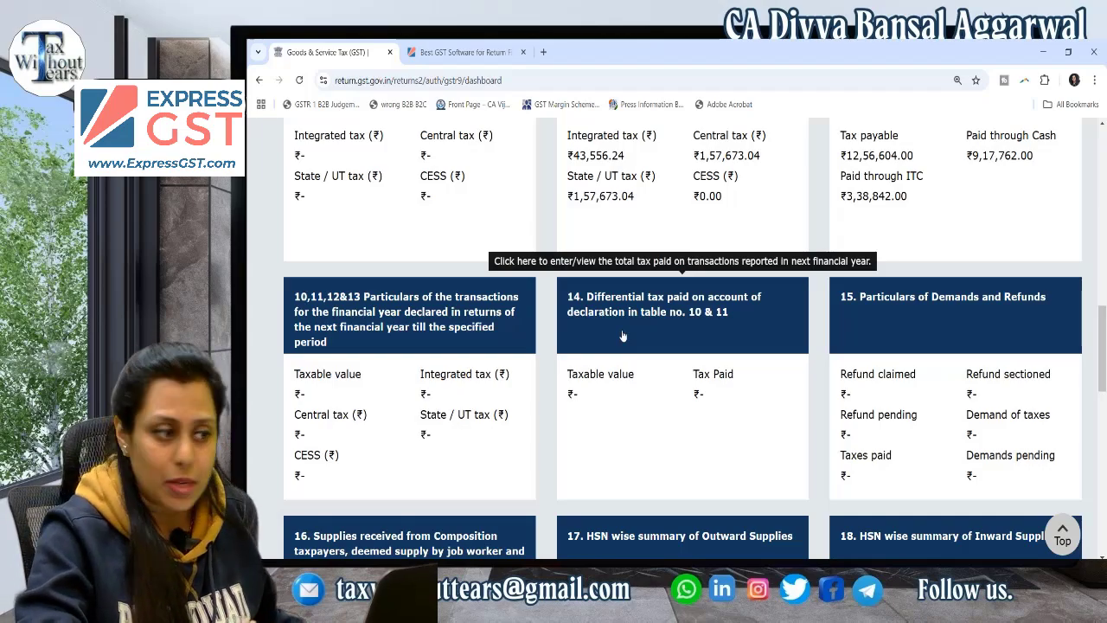
{"action": "scroll", "coordinate": [623, 336], "scroll_direction": "up", "scroll_amount": 4}
{"action": "scroll", "coordinate": [622, 334], "scroll_direction": "up", "scroll_amount": 1}
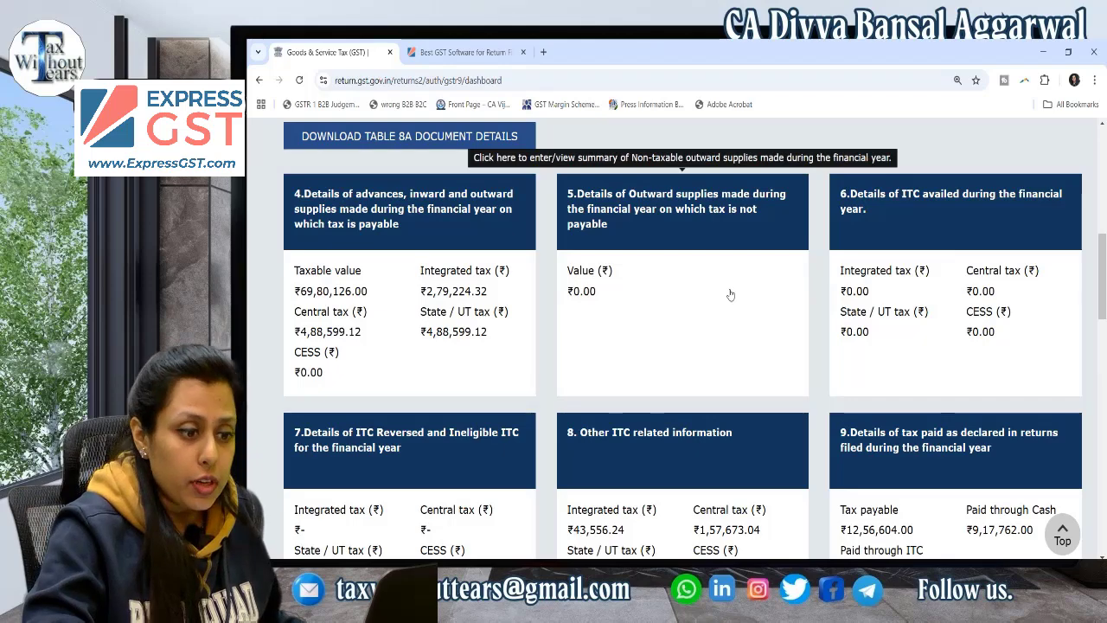
{"action": "scroll", "coordinate": [730, 296], "scroll_direction": "down", "scroll_amount": 2}
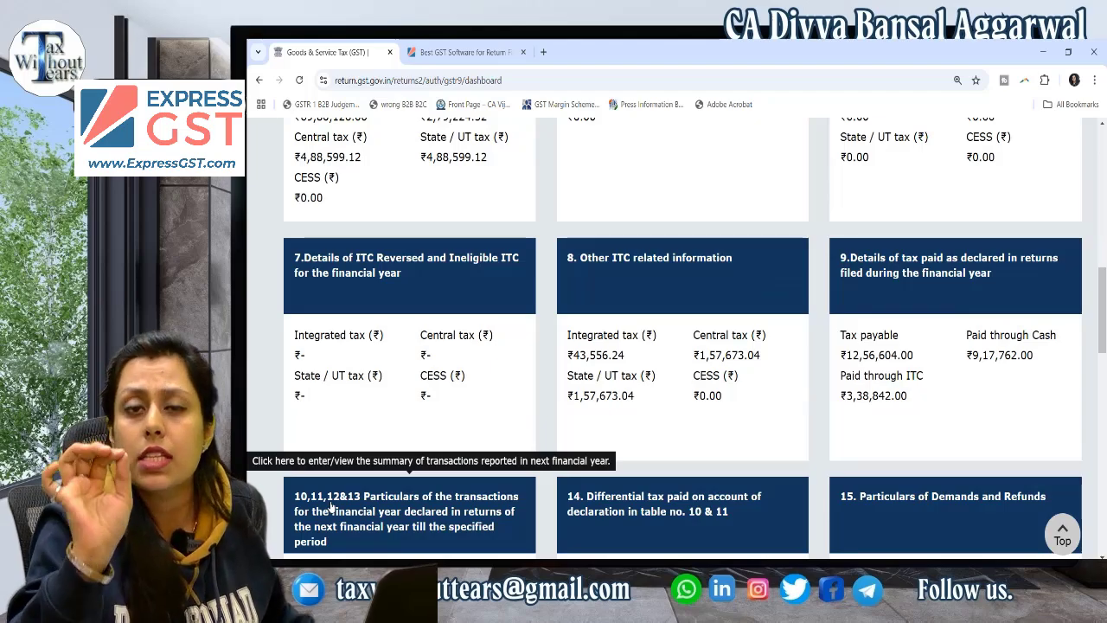
{"action": "scroll", "coordinate": [330, 506], "scroll_direction": "up", "scroll_amount": 2}
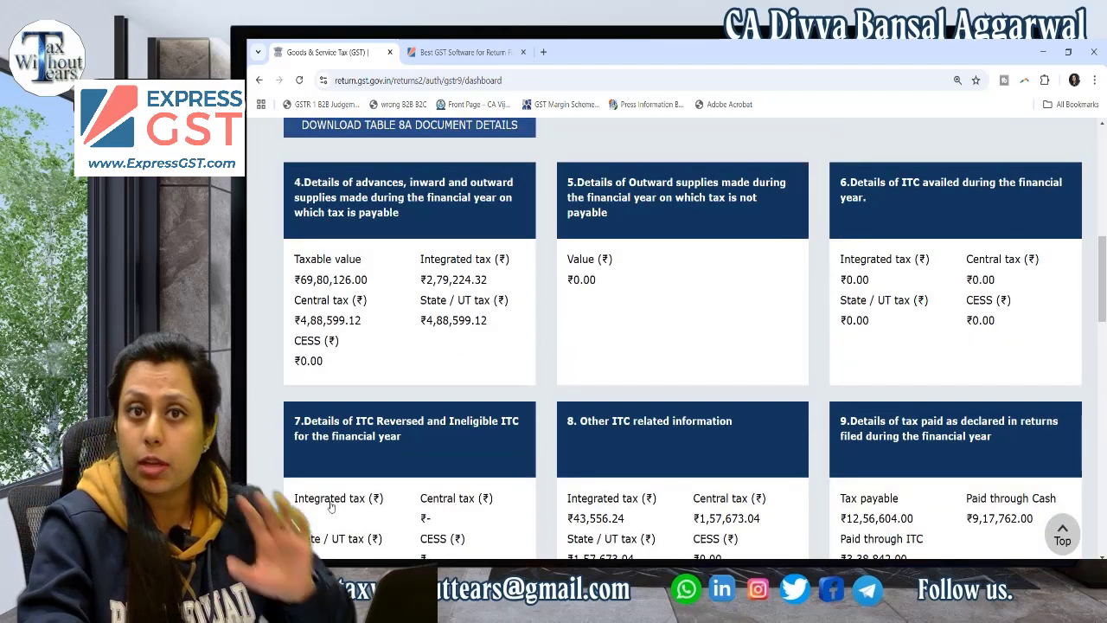
{"action": "scroll", "coordinate": [330, 506], "scroll_direction": "up", "scroll_amount": 1}
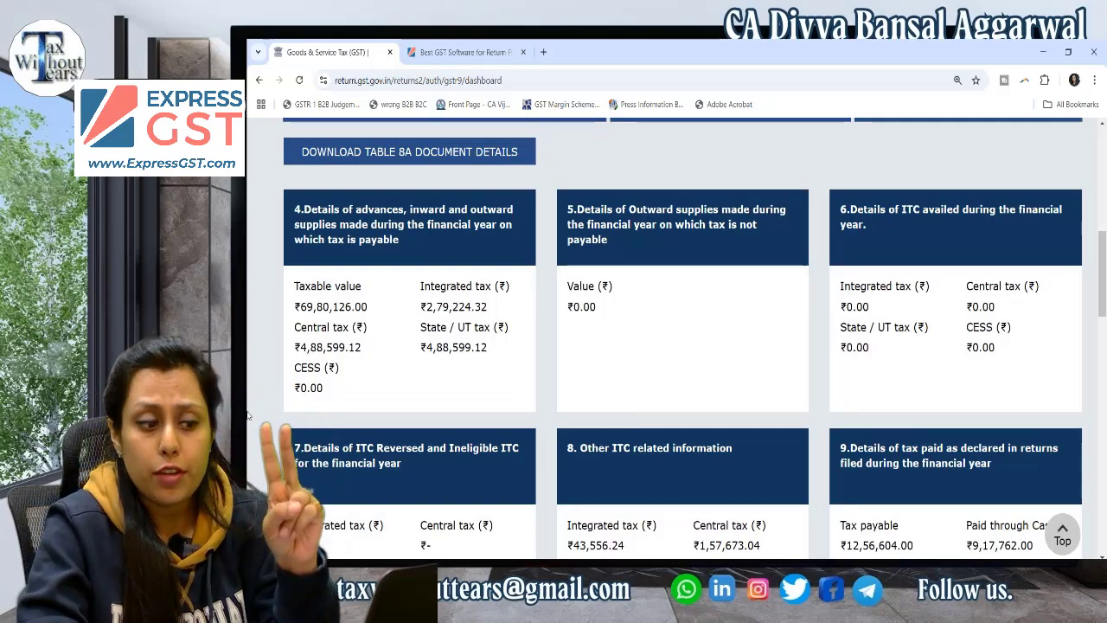
{"action": "scroll", "coordinate": [247, 416], "scroll_direction": "down", "scroll_amount": 2}
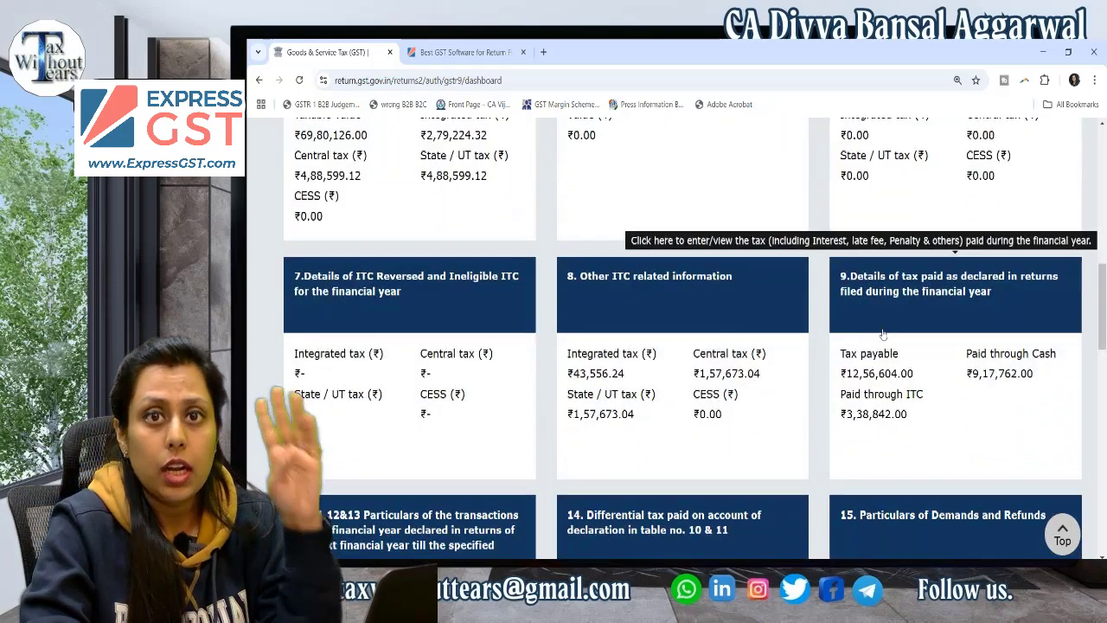
{"action": "scroll", "coordinate": [425, 305], "scroll_direction": "down", "scroll_amount": 2}
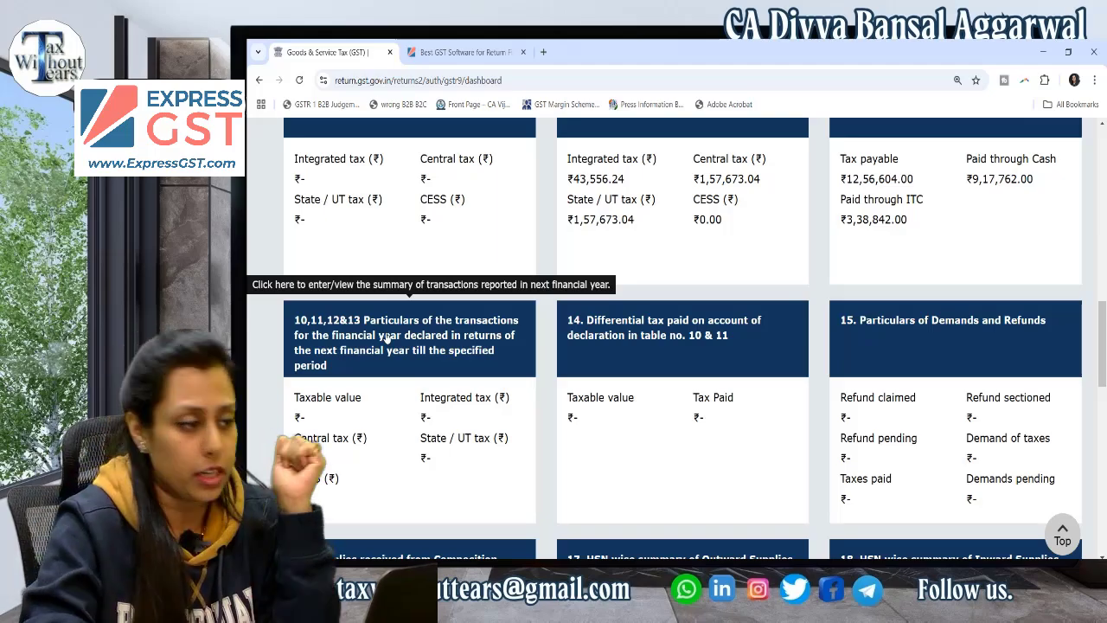
{"action": "scroll", "coordinate": [386, 338], "scroll_direction": "up", "scroll_amount": 6}
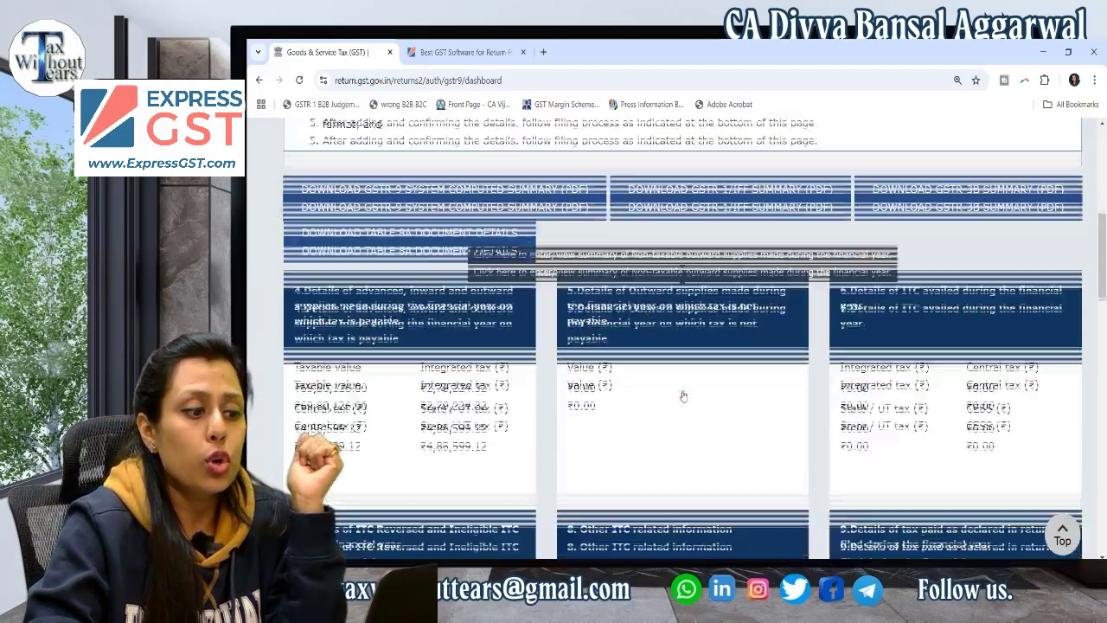
{"action": "scroll", "coordinate": [505, 395], "scroll_direction": "down", "scroll_amount": 3}
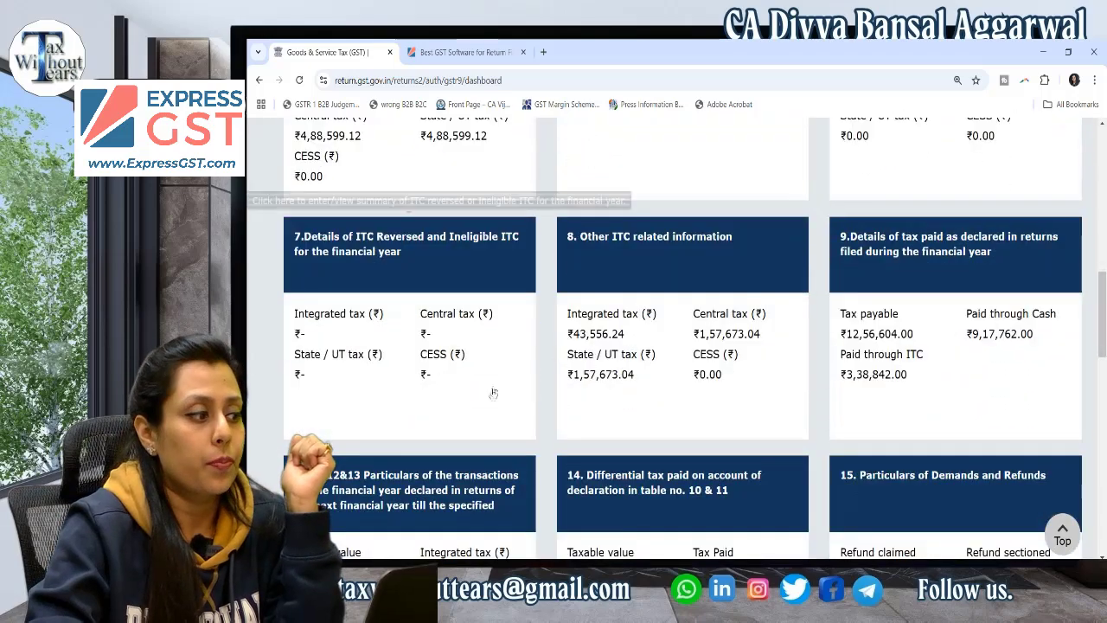
{"action": "scroll", "coordinate": [649, 391], "scroll_direction": "down", "scroll_amount": 3}
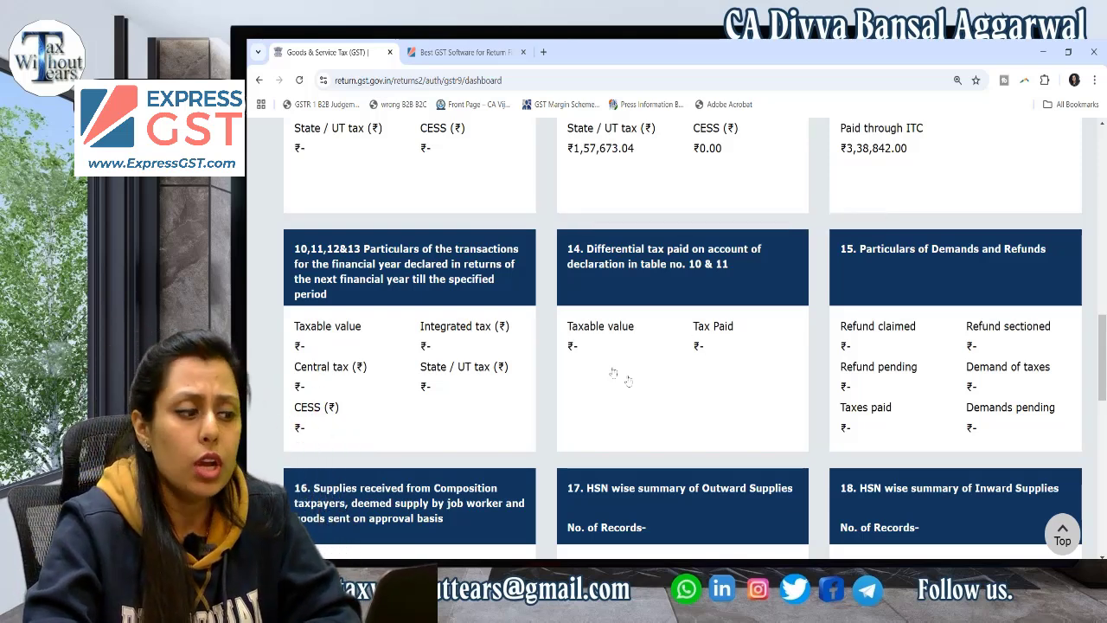
{"action": "scroll", "coordinate": [629, 287], "scroll_direction": "up", "scroll_amount": 2}
{"action": "scroll", "coordinate": [629, 288], "scroll_direction": "up", "scroll_amount": 4}
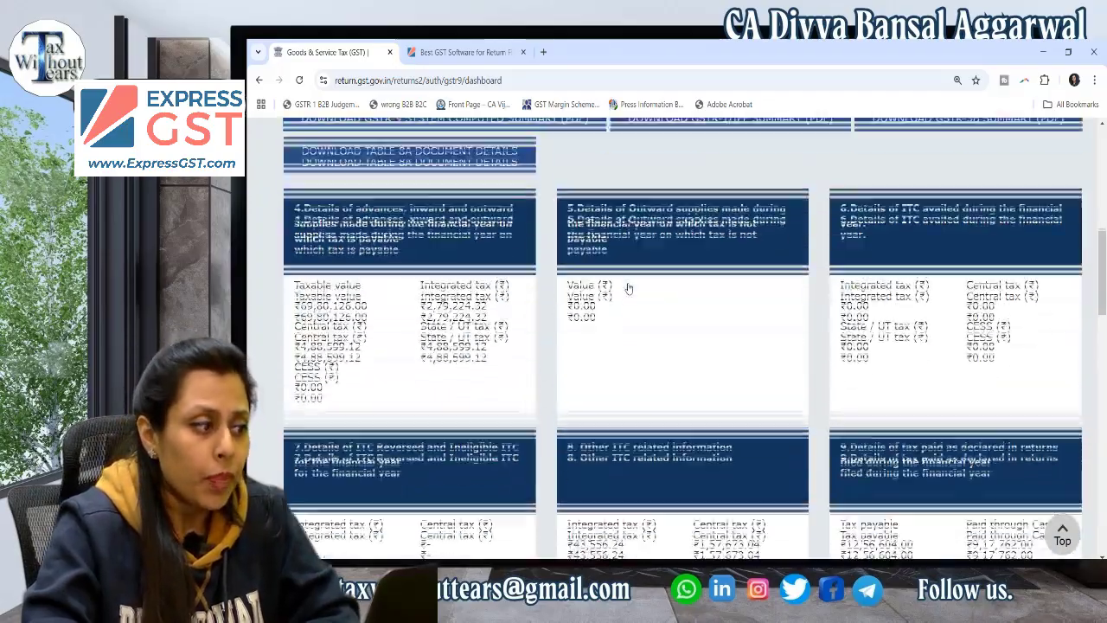
- Open Table 4 on advances, inward and outward supplies, and briefly highlight "Details of advances" in its heading
{"action": "left_click", "coordinate": [441, 294]}
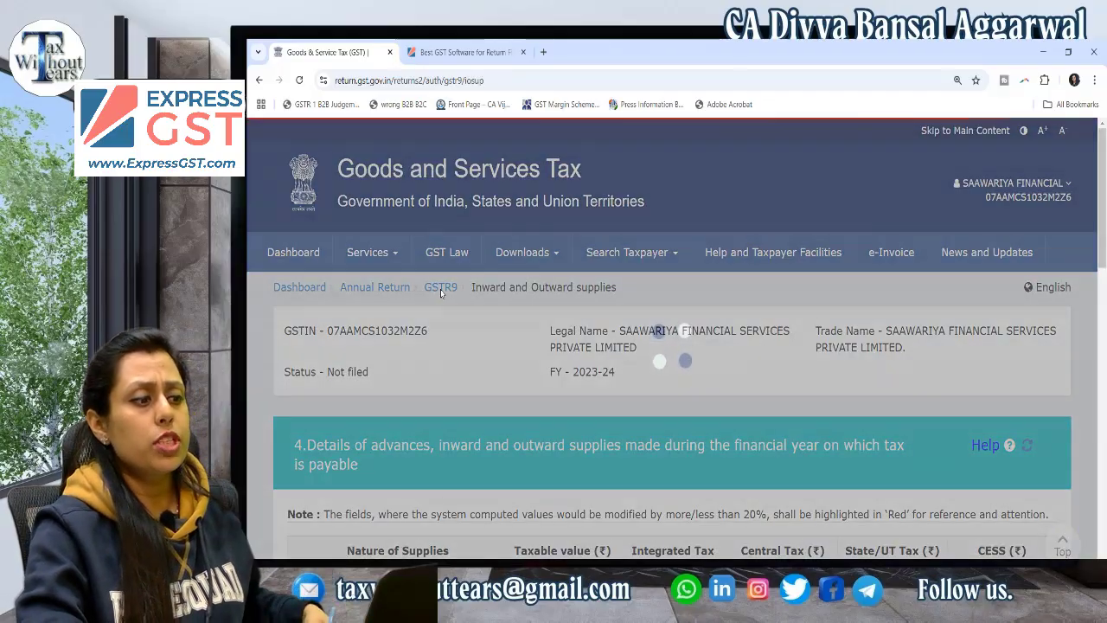
{"action": "scroll", "coordinate": [440, 294], "scroll_direction": "down", "scroll_amount": 5}
{"action": "scroll", "coordinate": [440, 294], "scroll_direction": "up", "scroll_amount": 2}
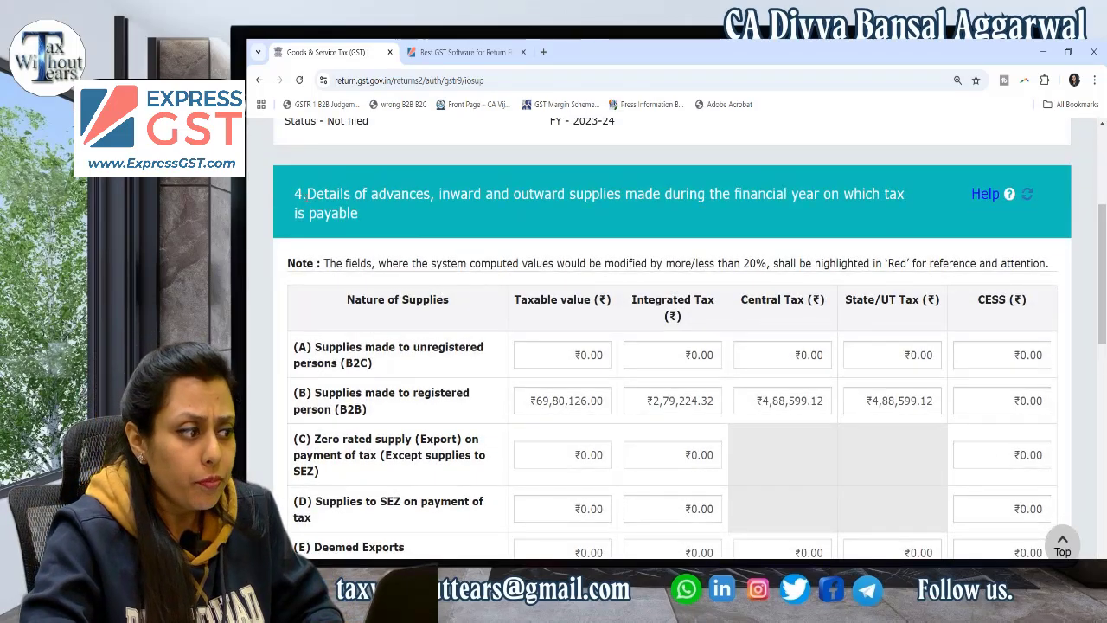
{"action": "left_click_drag", "start_coordinate": [306, 193], "coordinate": [431, 193]}
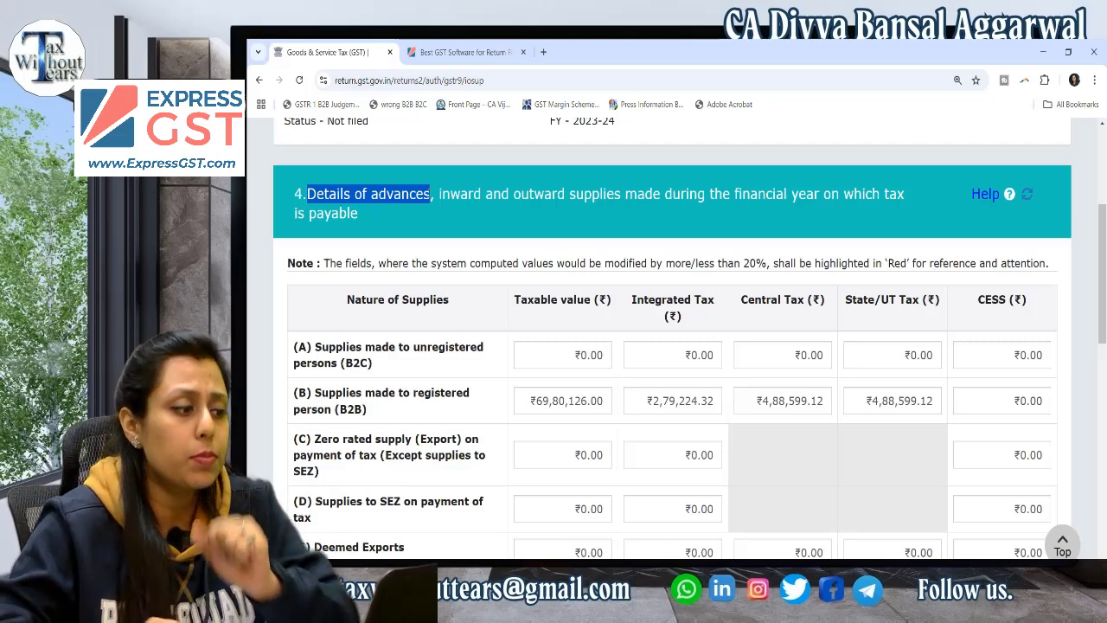
{"action": "left_click", "coordinate": [468, 202]}
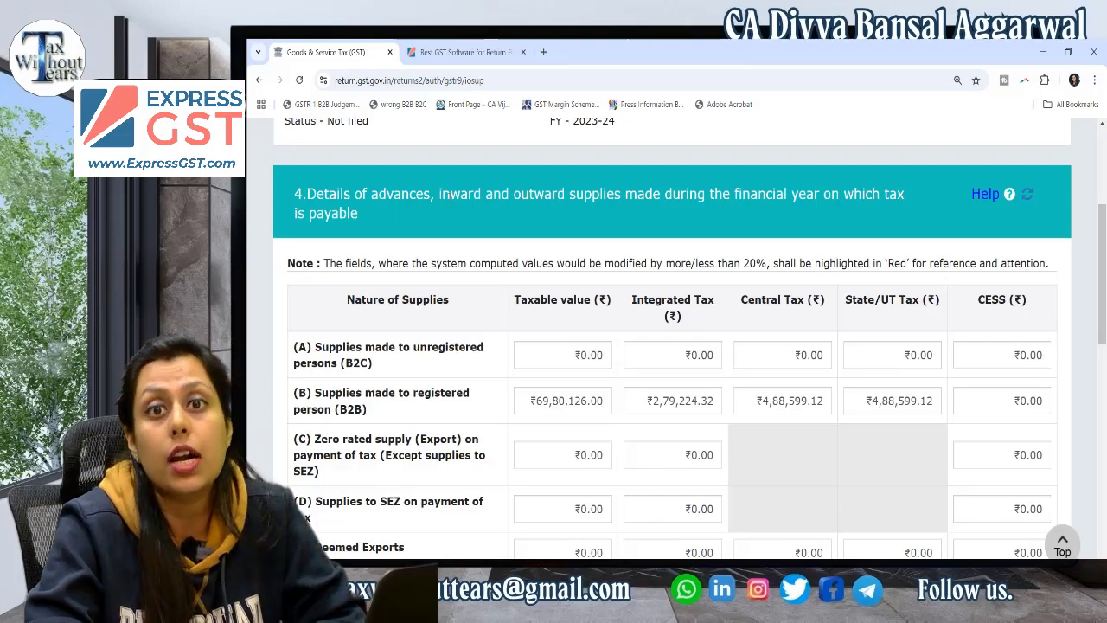
- Open the Table 4 help notes and read the instructions for rows 4A through 4J
{"action": "left_click", "coordinate": [987, 196]}
{"action": "scroll", "coordinate": [677, 357], "scroll_direction": "down", "scroll_amount": 5}
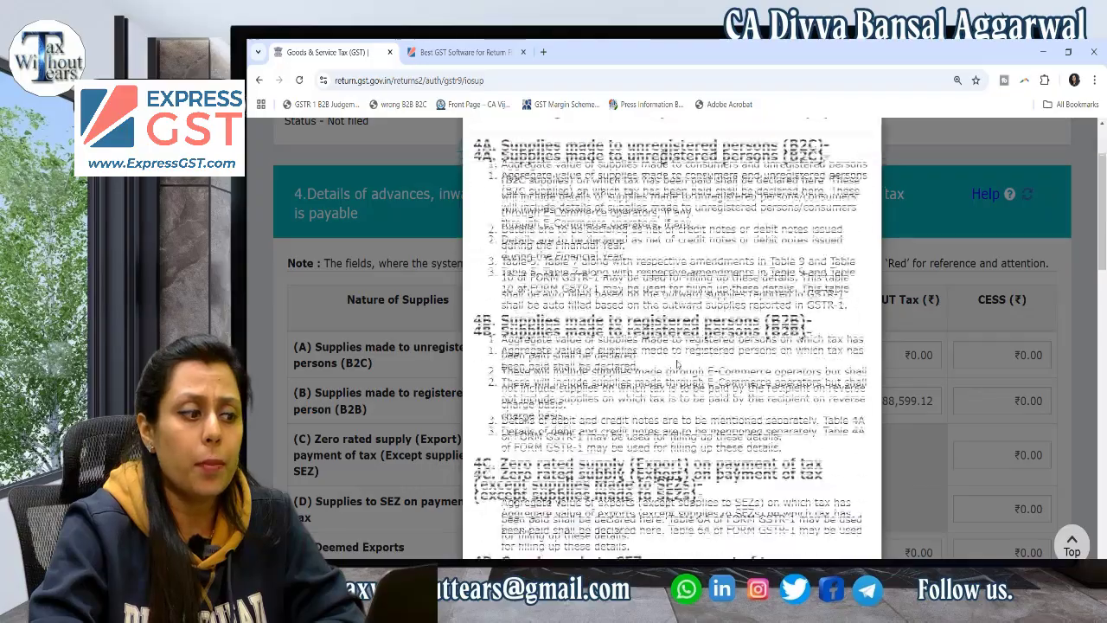
{"action": "scroll", "coordinate": [677, 358], "scroll_direction": "down", "scroll_amount": 4}
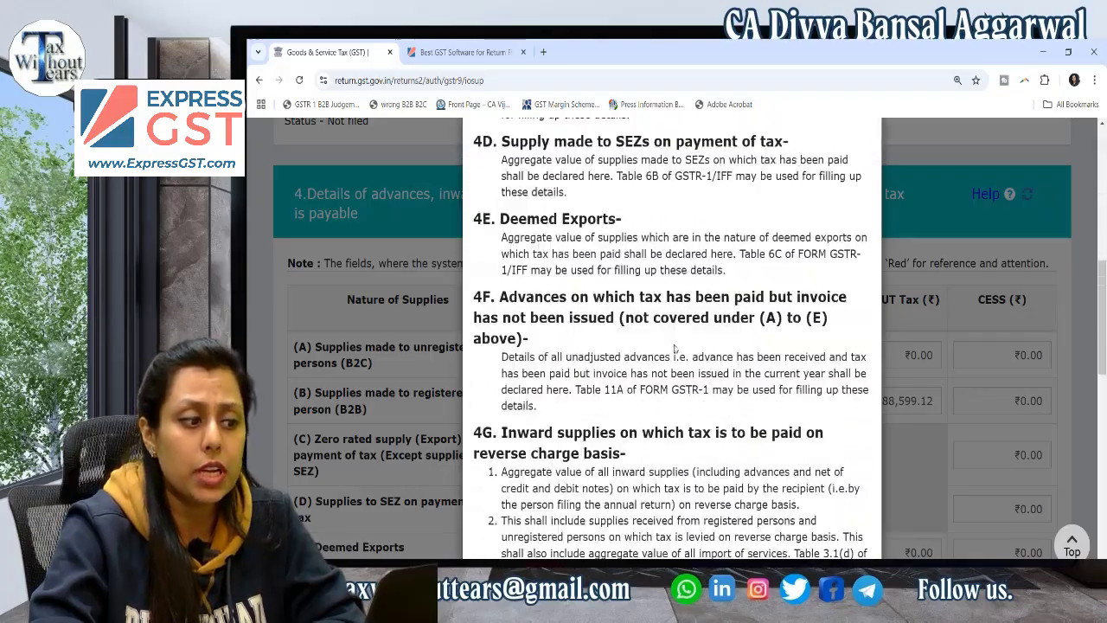
{"action": "scroll", "coordinate": [676, 347], "scroll_direction": "down", "scroll_amount": 3}
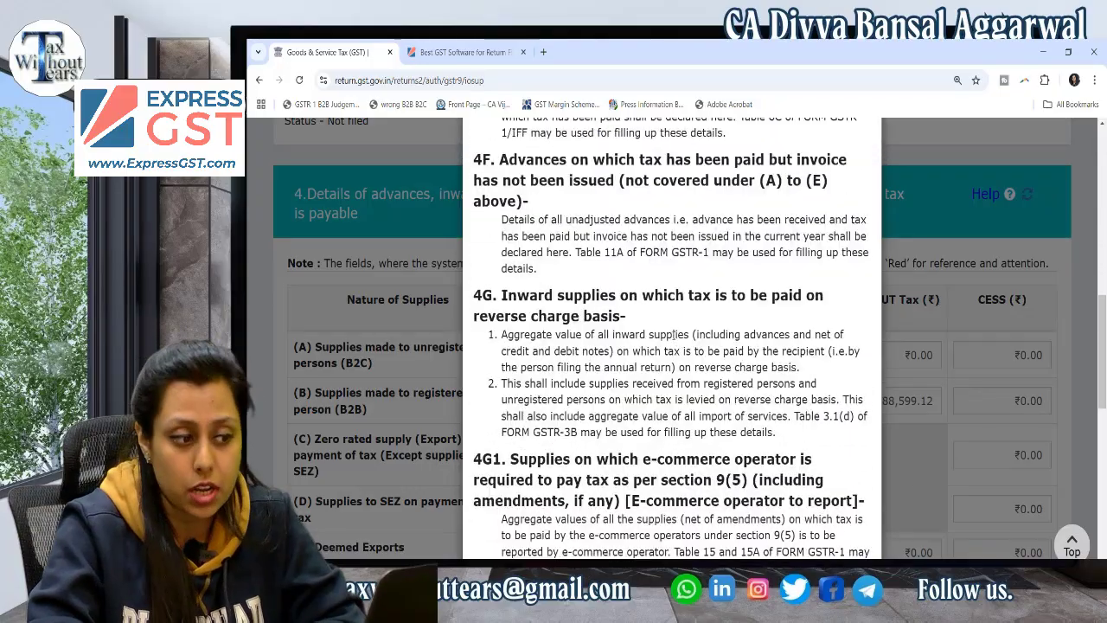
{"action": "scroll", "coordinate": [673, 334], "scroll_direction": "up", "scroll_amount": 12}
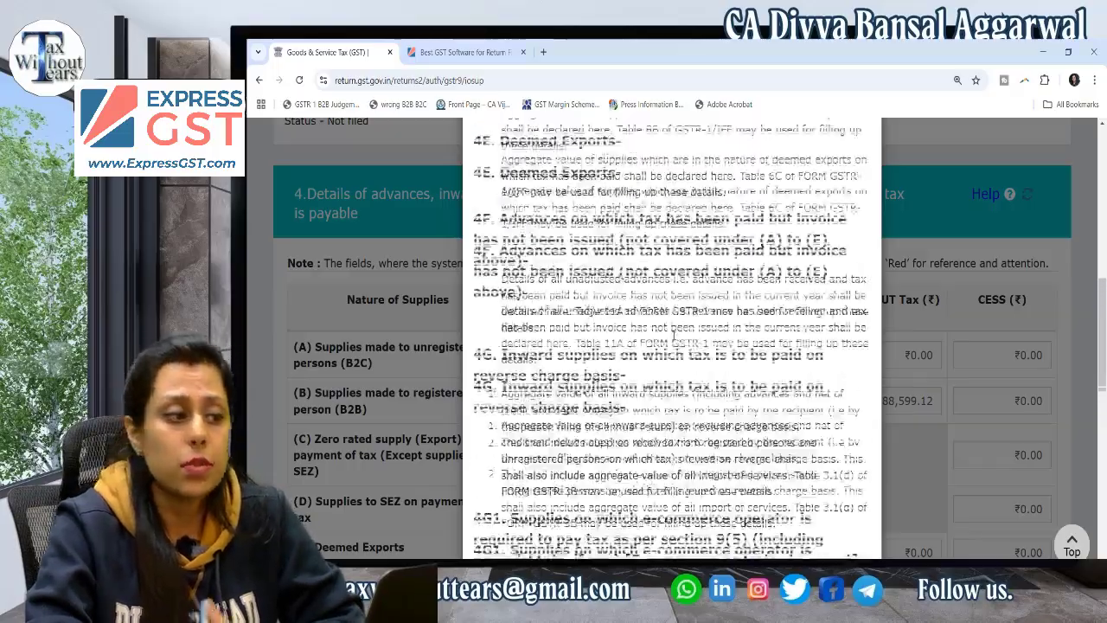
{"action": "scroll", "coordinate": [673, 334], "scroll_direction": "up", "scroll_amount": 1}
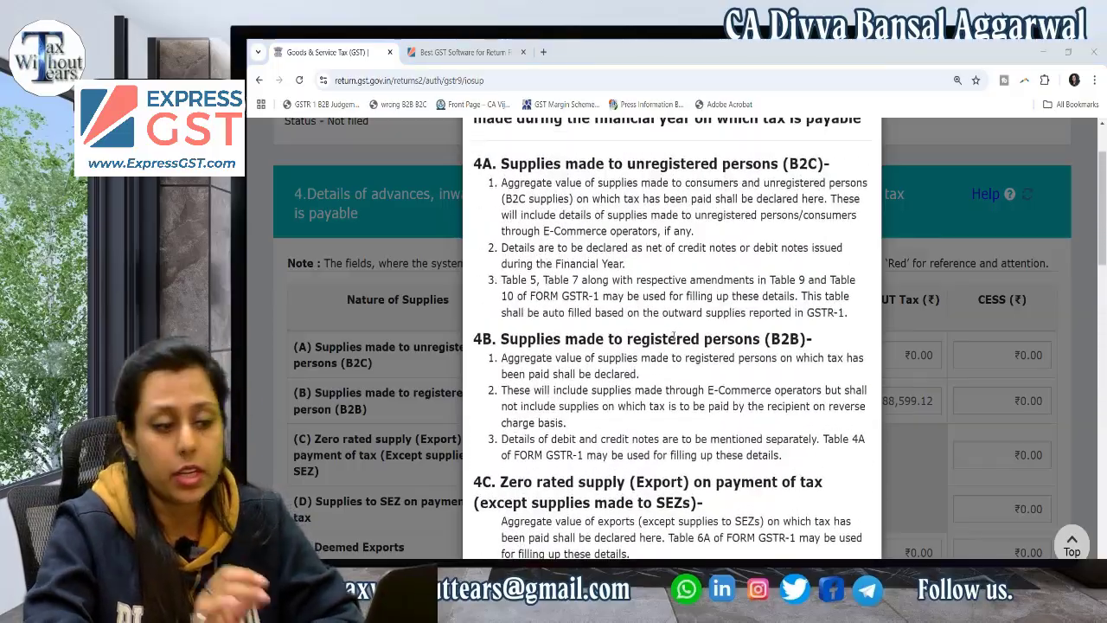
{"action": "scroll", "coordinate": [674, 336], "scroll_direction": "down", "scroll_amount": 5}
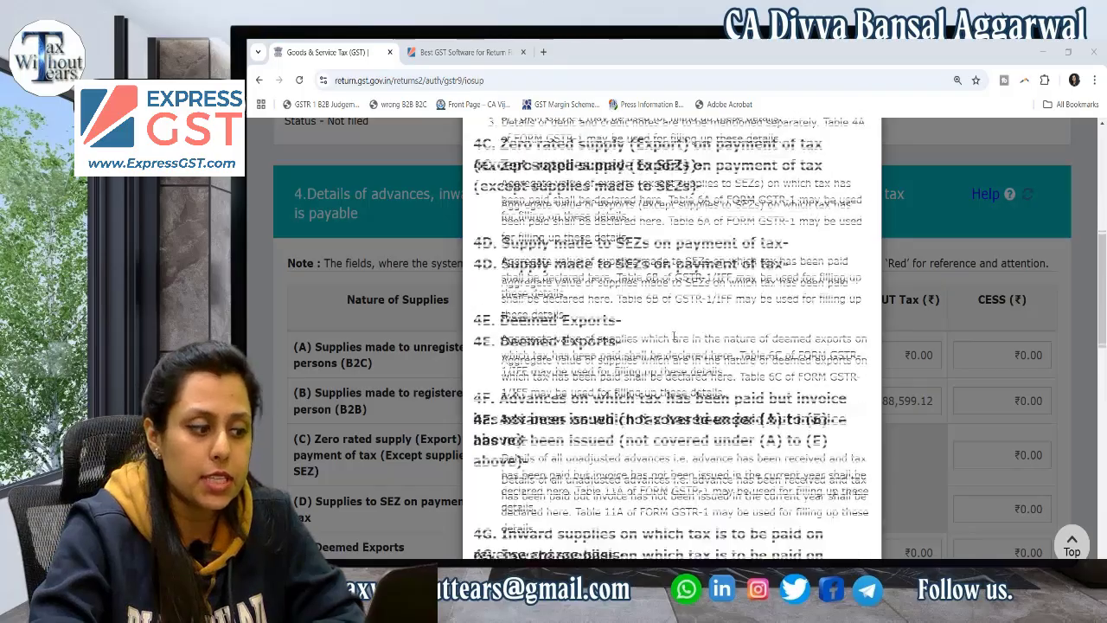
{"action": "scroll", "coordinate": [674, 333], "scroll_direction": "down", "scroll_amount": 6}
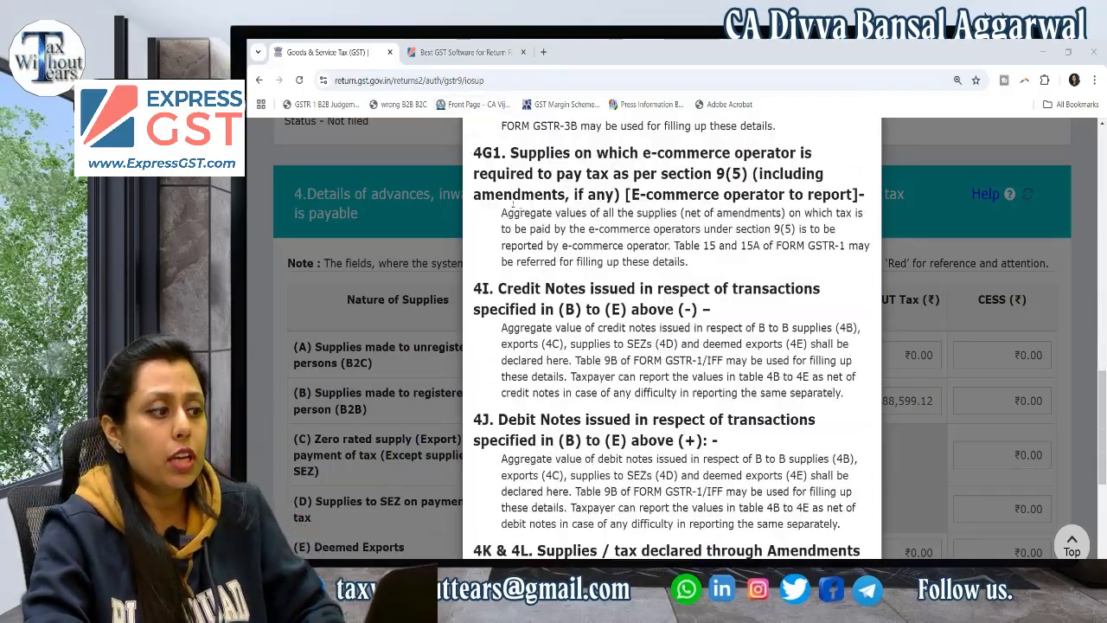
- Highlight the 4G1 row number and its "Table 15 and 15A" reference in the help notes, and review the neighbouring rows' instructions
{"action": "left_click_drag", "start_coordinate": [474, 153], "coordinate": [511, 153]}
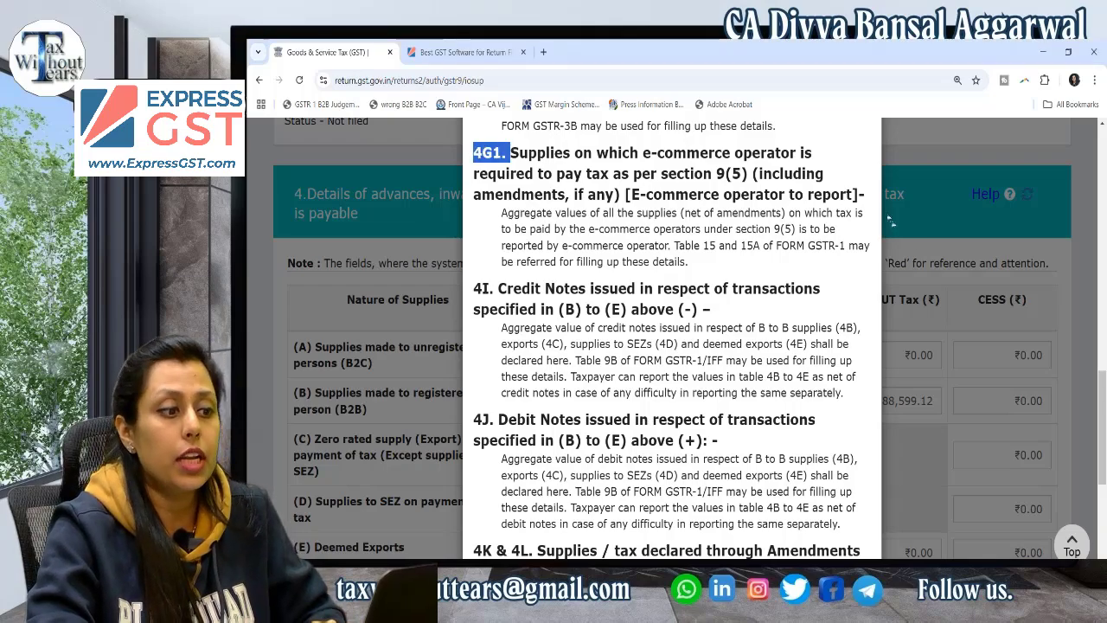
{"action": "scroll", "coordinate": [859, 200], "scroll_direction": "up", "scroll_amount": 2}
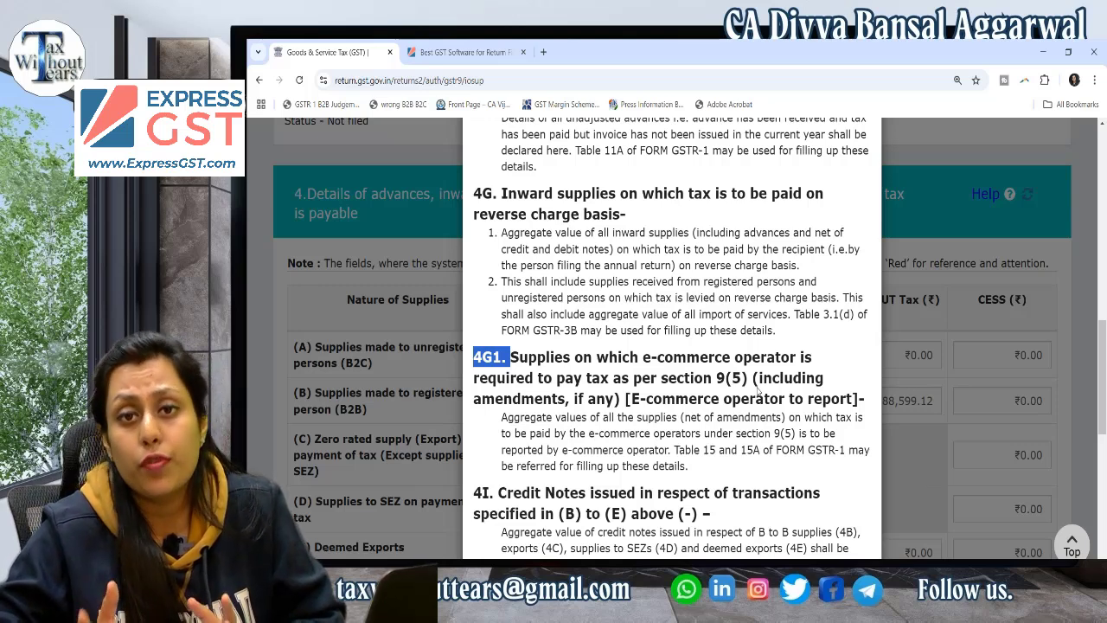
{"action": "left_click", "coordinate": [658, 412]}
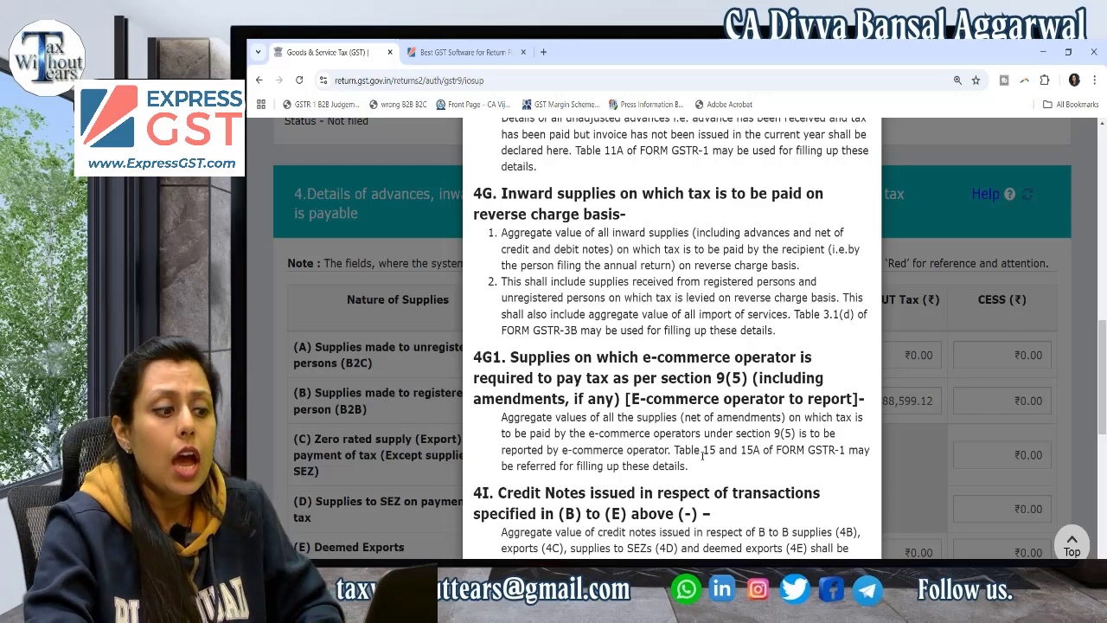
{"action": "left_click_drag", "start_coordinate": [674, 449], "coordinate": [761, 451]}
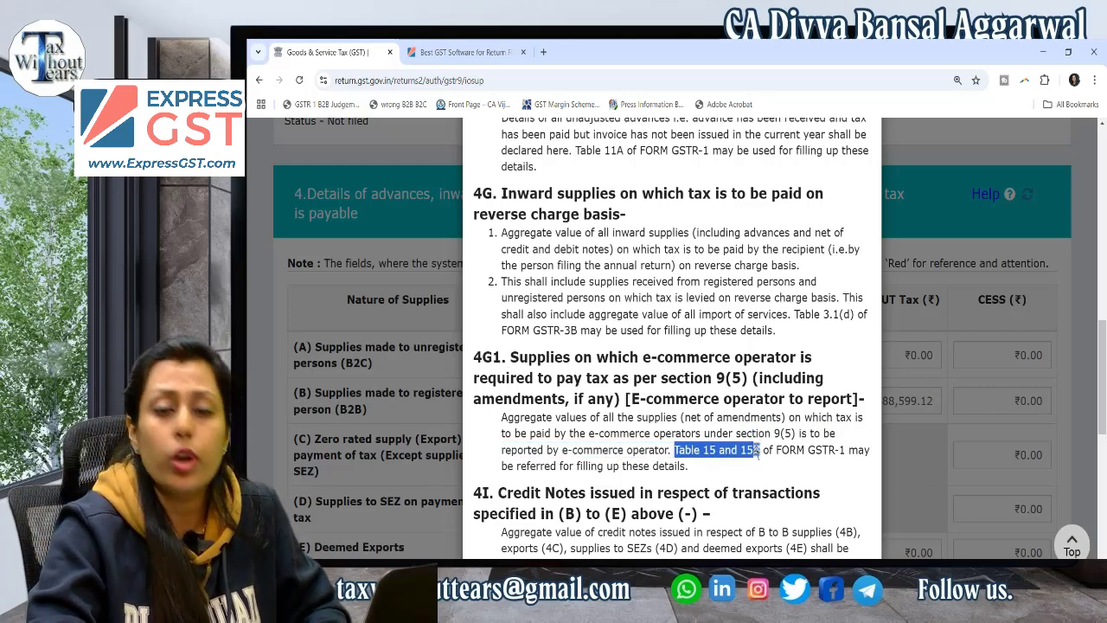
{"action": "scroll", "coordinate": [569, 329], "scroll_direction": "down", "scroll_amount": 1}
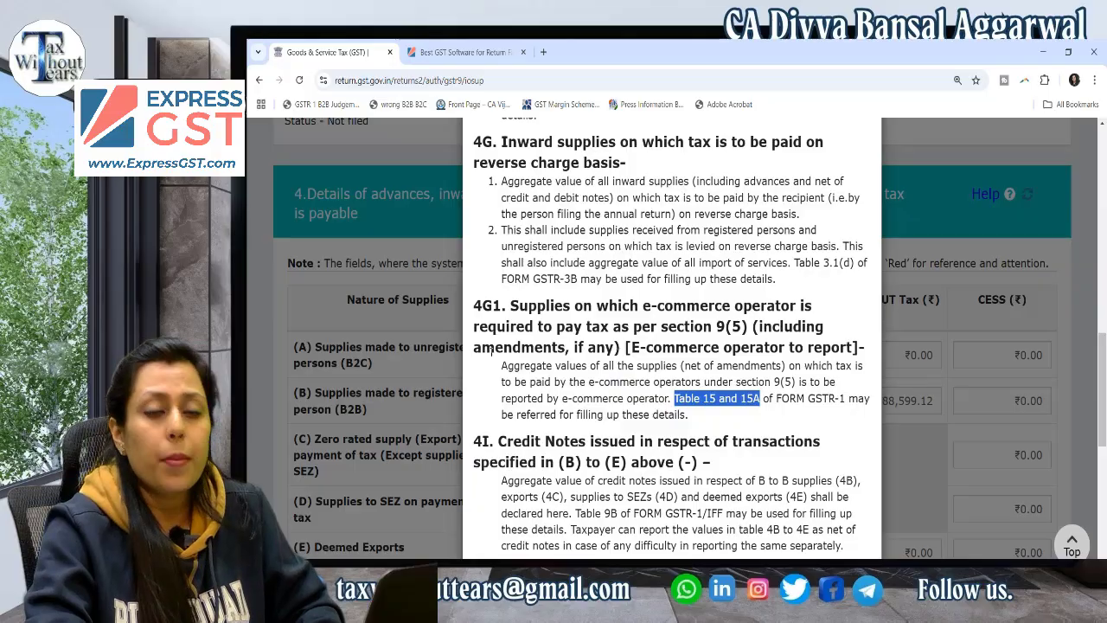
{"action": "scroll", "coordinate": [501, 347], "scroll_direction": "down", "scroll_amount": 3}
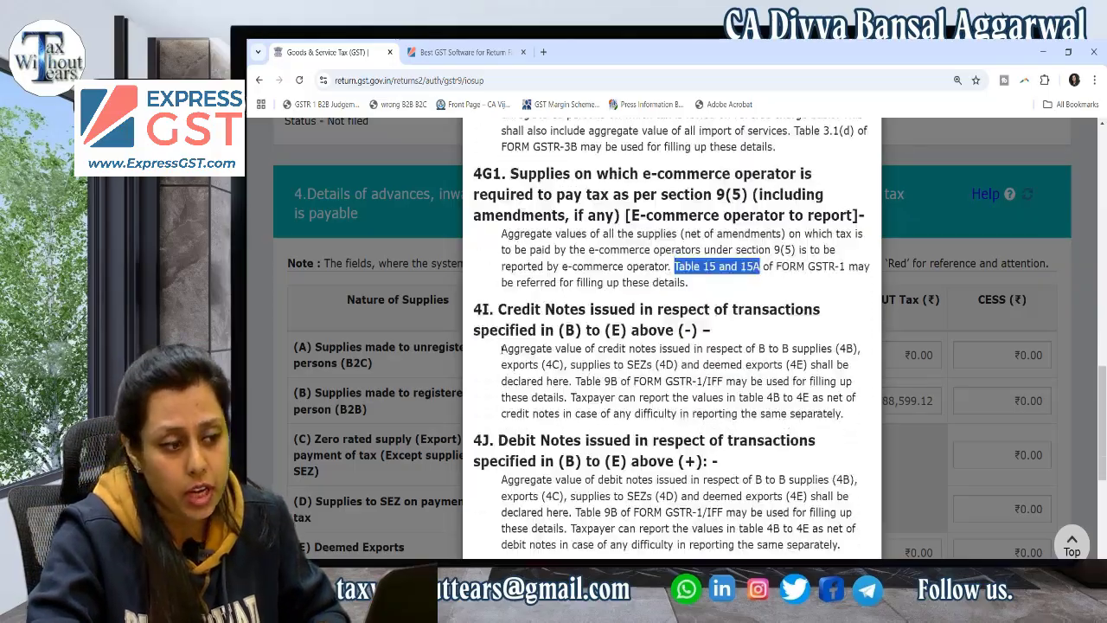
{"action": "scroll", "coordinate": [502, 349], "scroll_direction": "up", "scroll_amount": 9}
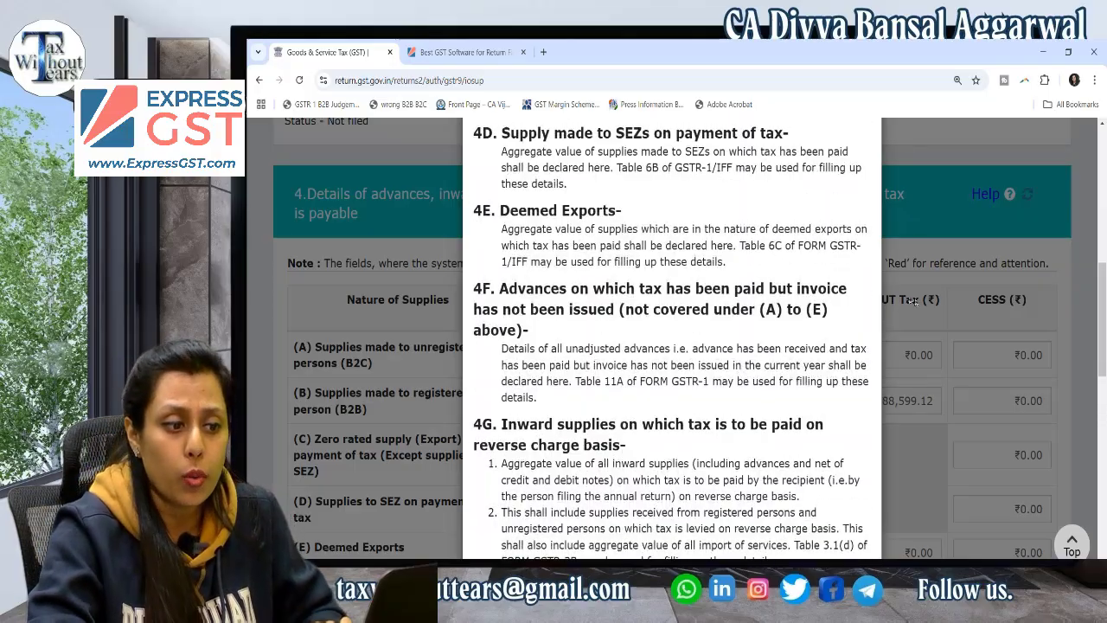
- Close the Table 4 help notes and highlight the row (B) label on supplies made to registered persons (B2B)
{"action": "left_click", "coordinate": [924, 303]}
{"action": "scroll", "coordinate": [467, 329], "scroll_direction": "down", "scroll_amount": 3}
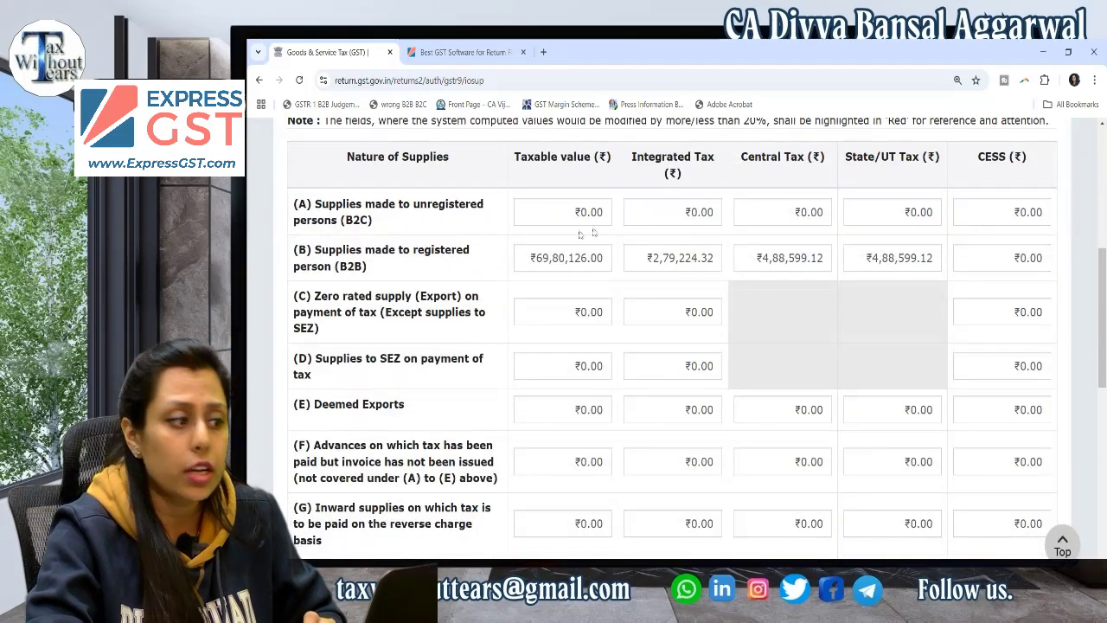
{"action": "triple_click", "coordinate": [449, 271]}
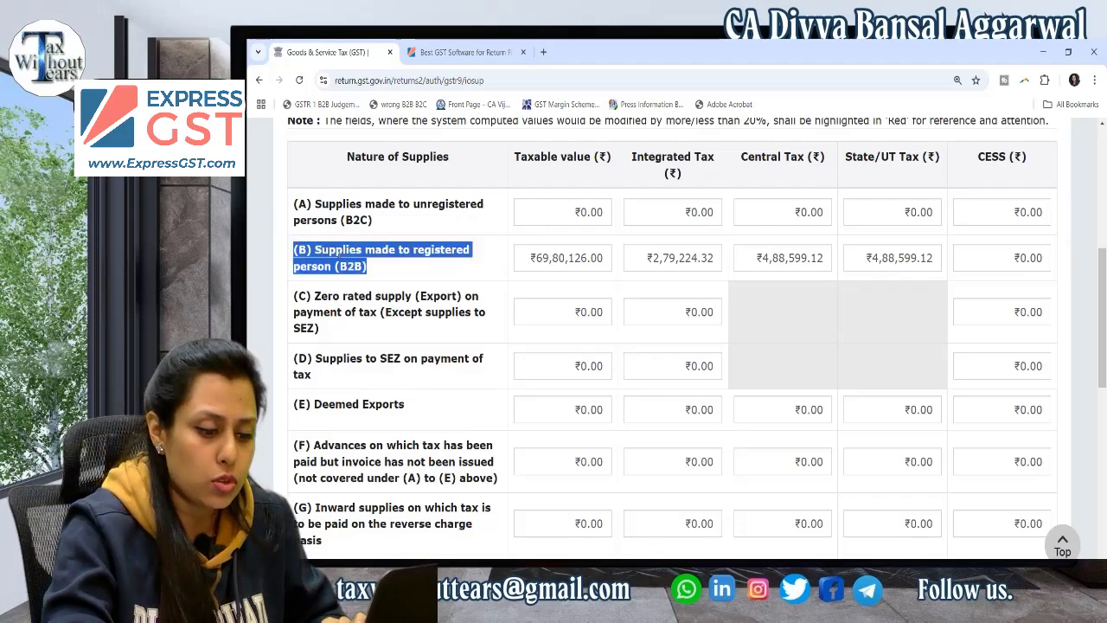
- Enlarge the page to 150% and review Table 4 rows (B) to (G1), clearing the row (B) highlight
{"action": "key", "text": "ctrl+plus"}
{"action": "key", "text": "ctrl+plus"}
{"action": "key", "text": "ctrl+minus"}
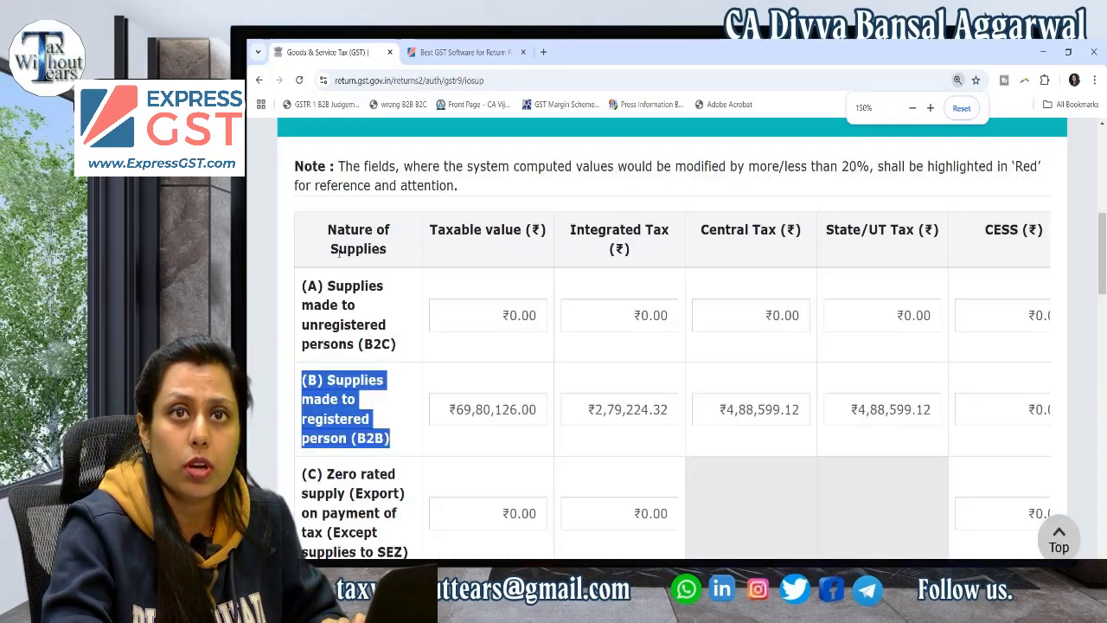
{"action": "scroll", "coordinate": [376, 367], "scroll_direction": "down", "scroll_amount": 3}
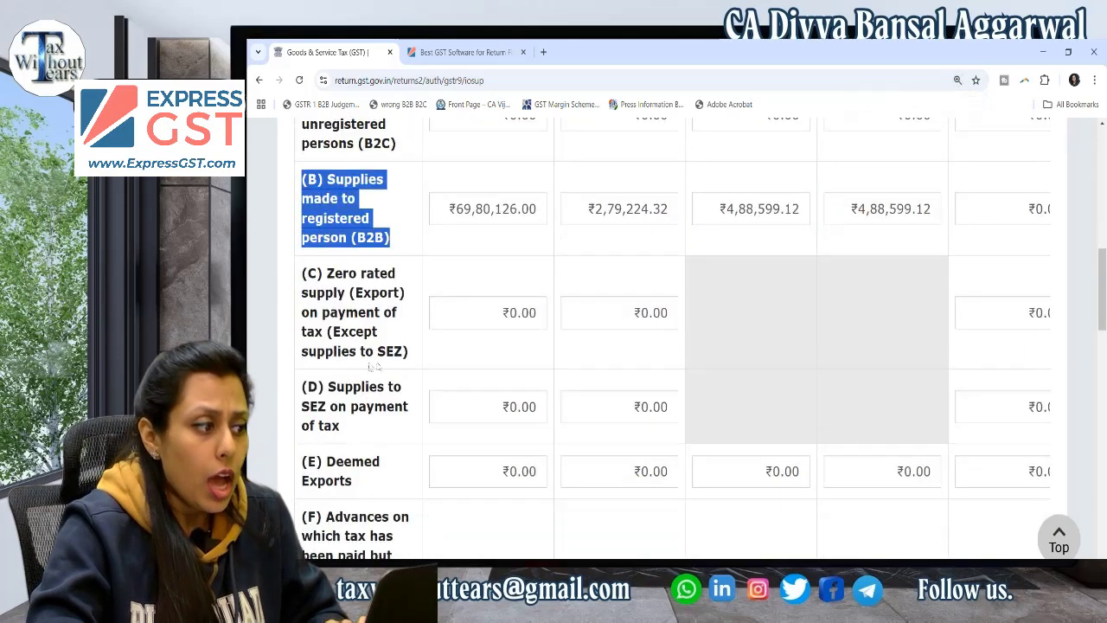
{"action": "scroll", "coordinate": [347, 245], "scroll_direction": "down", "scroll_amount": 1}
{"action": "left_click", "coordinate": [376, 241]}
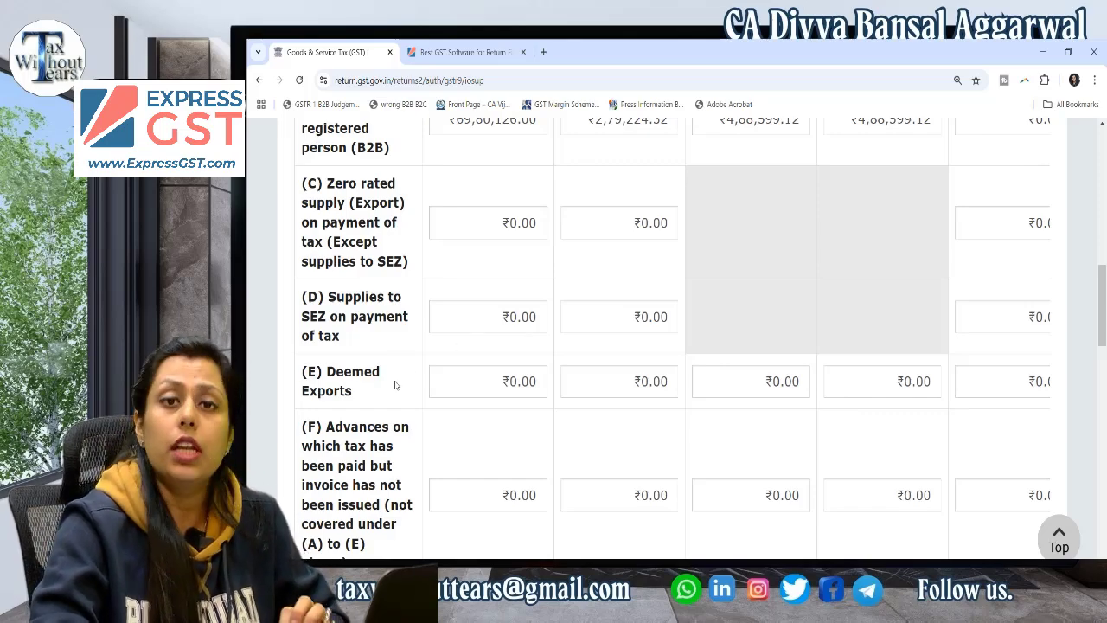
{"action": "scroll", "coordinate": [395, 375], "scroll_direction": "down", "scroll_amount": 2}
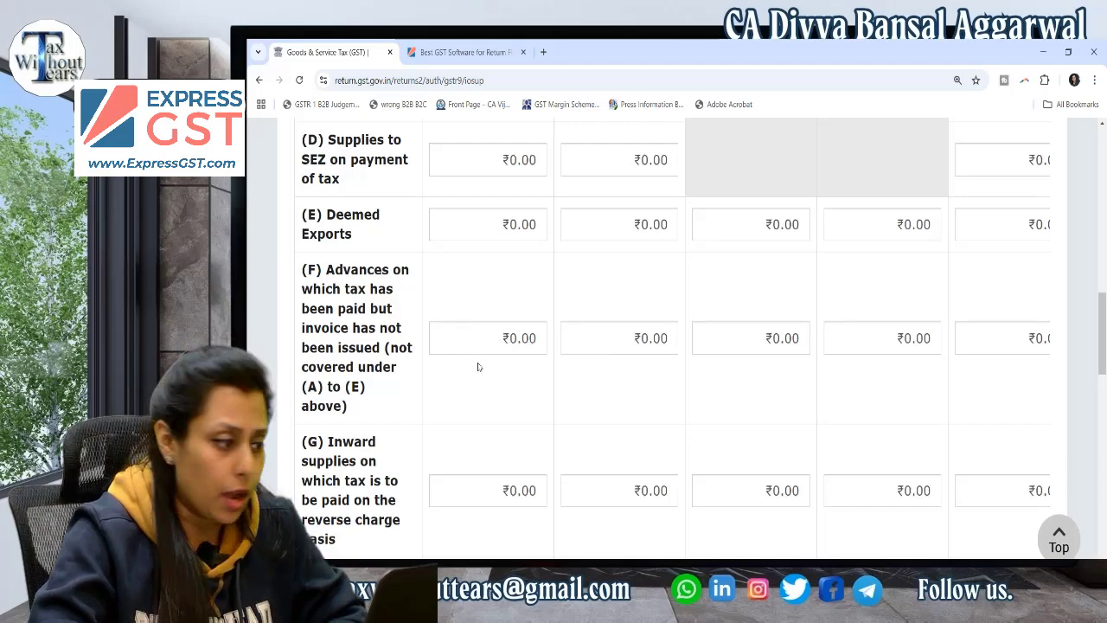
{"action": "scroll", "coordinate": [479, 351], "scroll_direction": "down", "scroll_amount": 3}
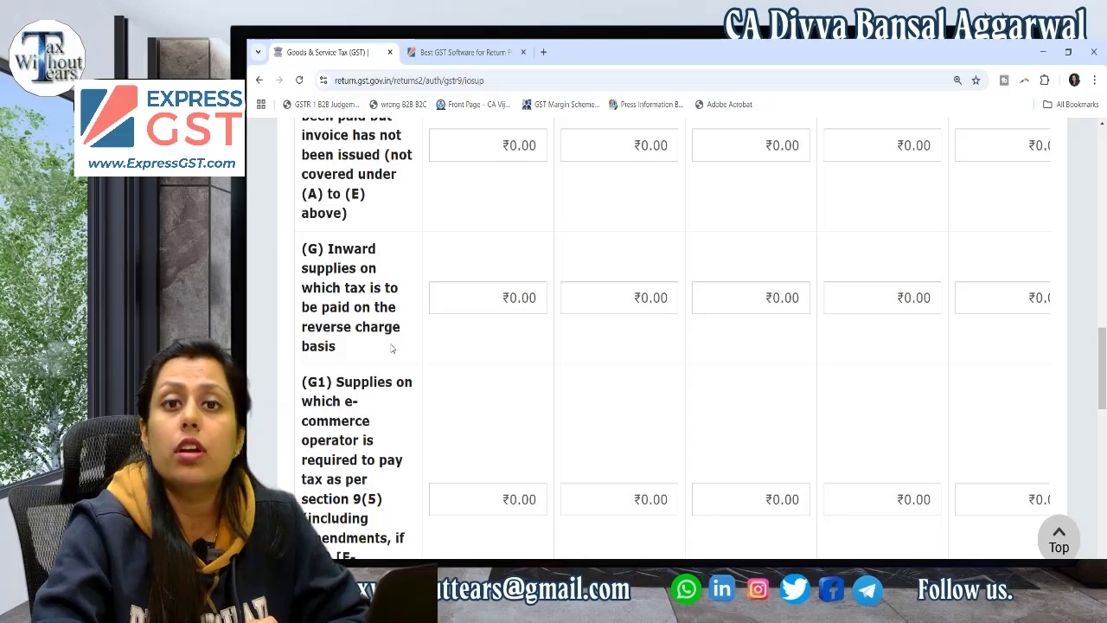
- Highlight "inward" in the Table 4 heading, and the full row (G1) label on supplies taxed through e-commerce operators
{"action": "scroll", "coordinate": [392, 348], "scroll_direction": "up", "scroll_amount": 15}
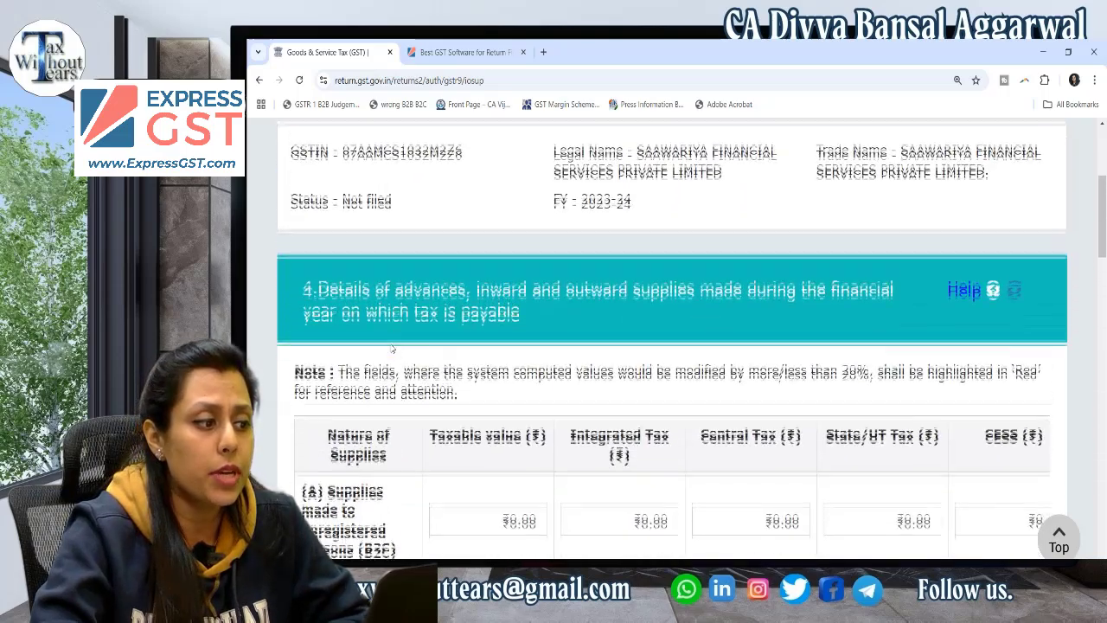
{"action": "scroll", "coordinate": [391, 348], "scroll_direction": "down", "scroll_amount": 1}
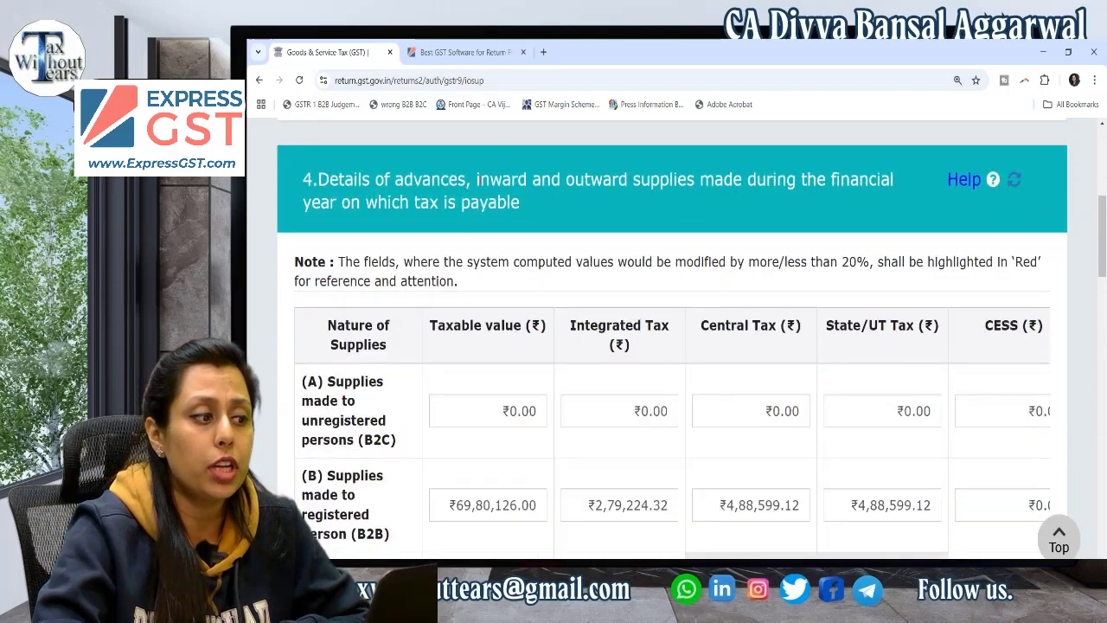
{"action": "left_click_drag", "start_coordinate": [479, 179], "coordinate": [525, 179]}
{"action": "scroll", "coordinate": [519, 173], "scroll_direction": "down", "scroll_amount": 10}
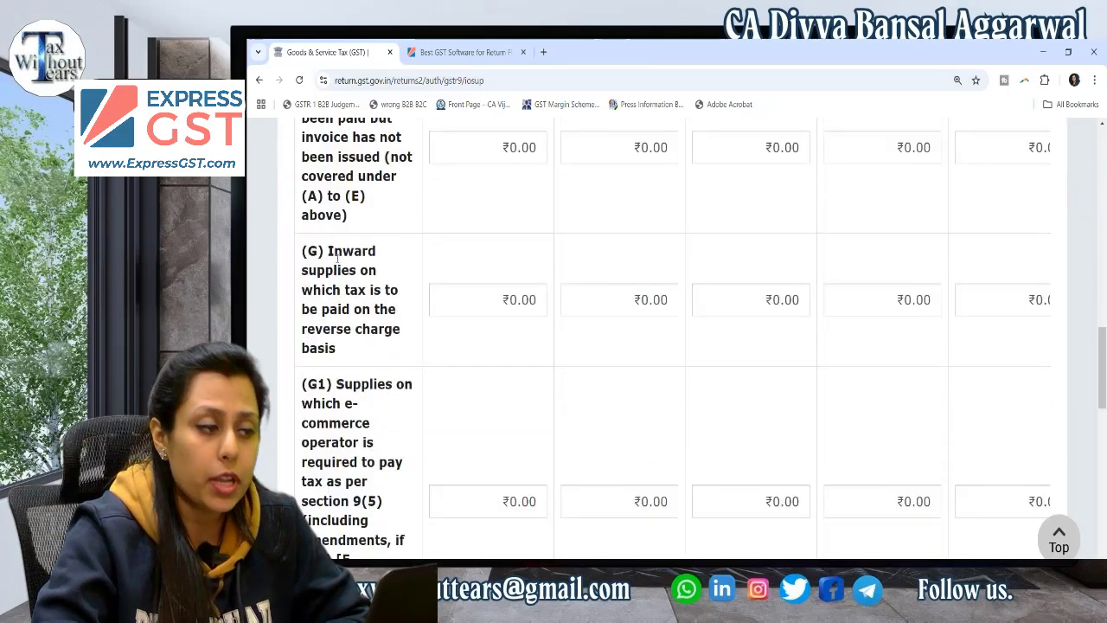
{"action": "scroll", "coordinate": [337, 250], "scroll_direction": "down", "scroll_amount": 2}
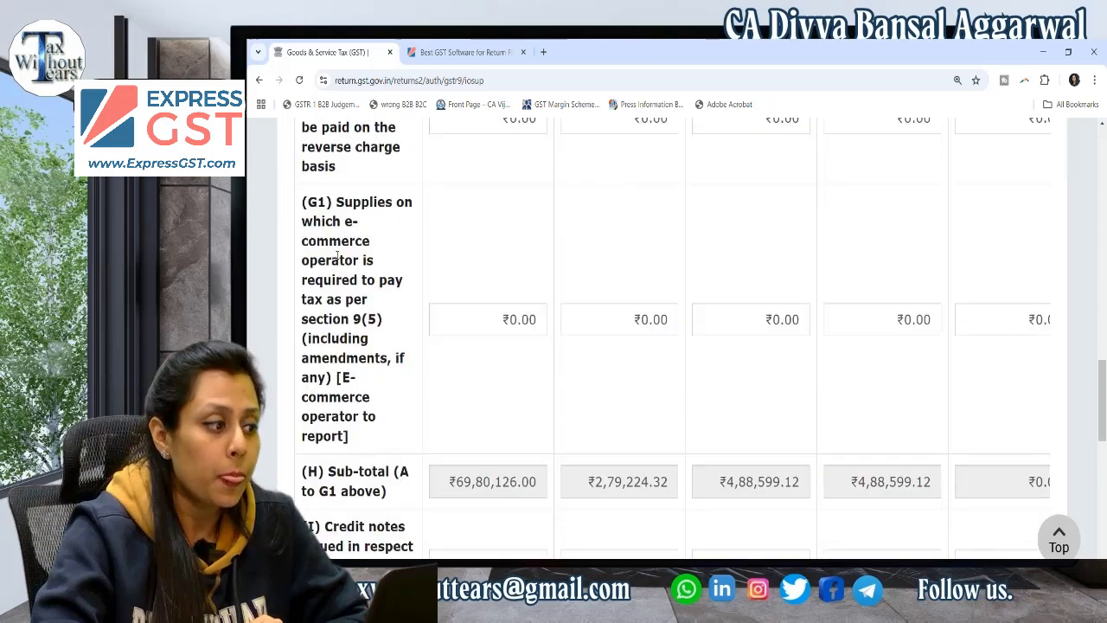
{"action": "triple_click", "coordinate": [301, 220]}
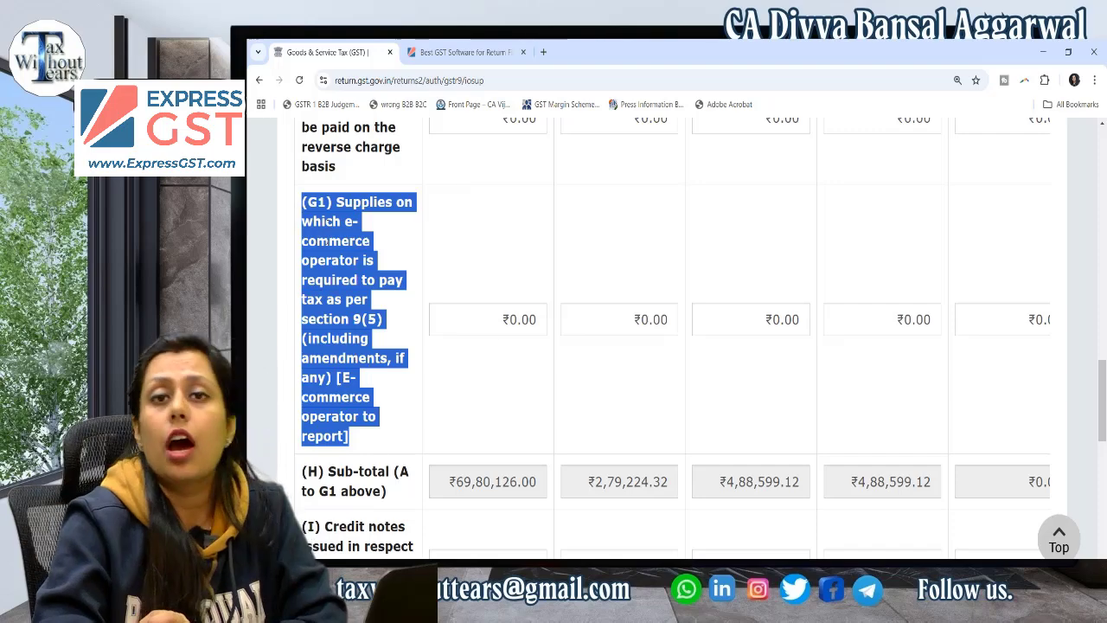
- Review Table 4 rows (H) to (N), covering sub-totals, credit and debit notes and amendments, and return to the table's heading and note
{"action": "scroll", "coordinate": [407, 264], "scroll_direction": "down", "scroll_amount": 3}
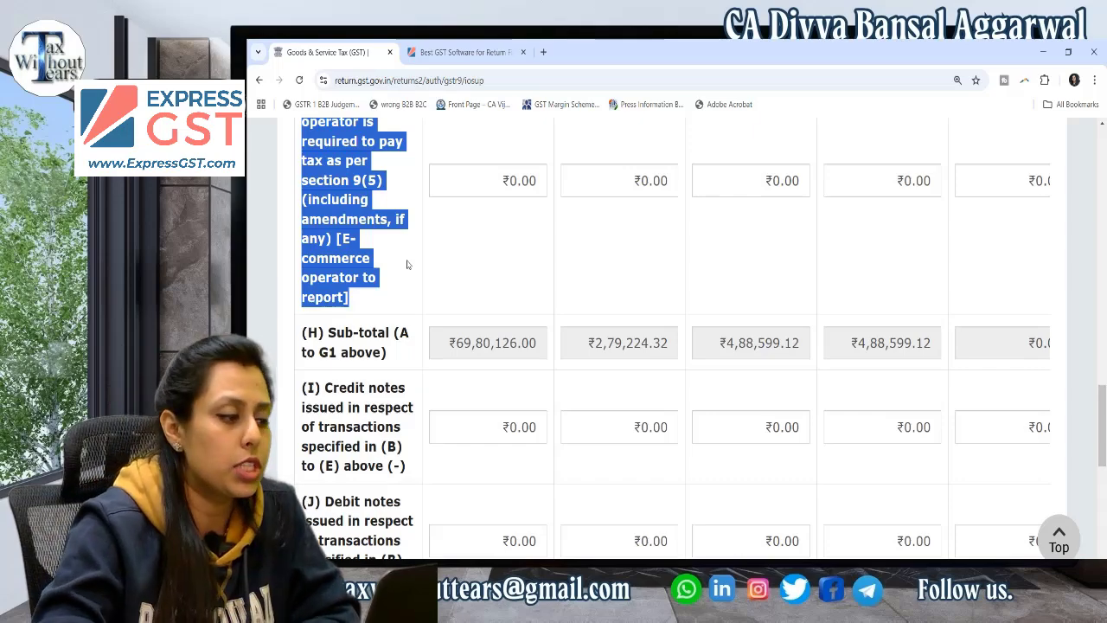
{"action": "scroll", "coordinate": [408, 264], "scroll_direction": "down", "scroll_amount": 2}
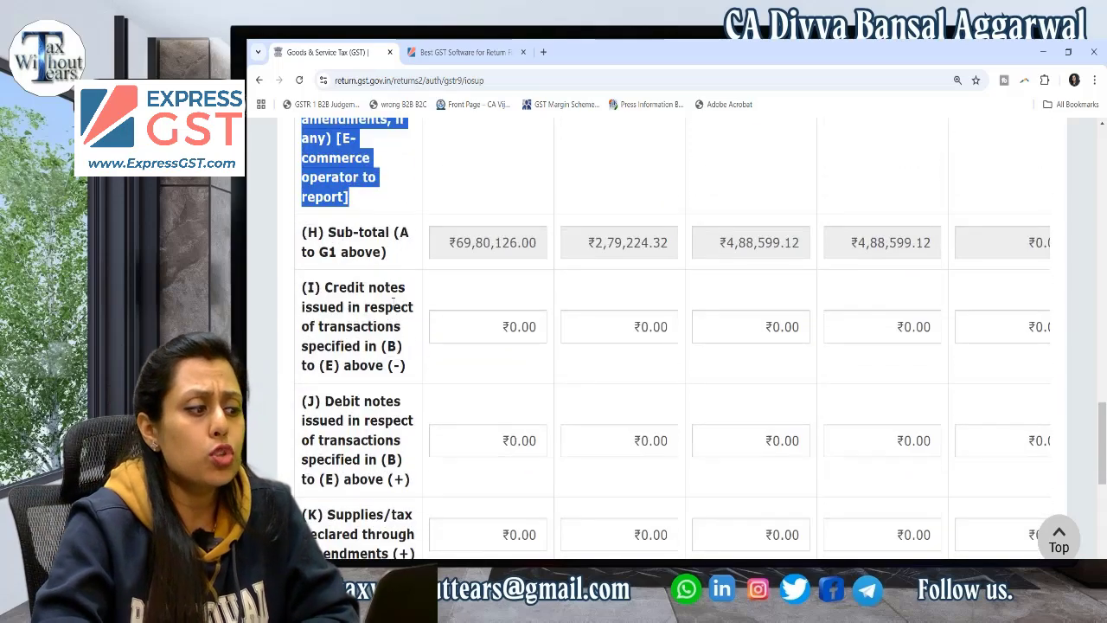
{"action": "scroll", "coordinate": [394, 305], "scroll_direction": "down", "scroll_amount": 2}
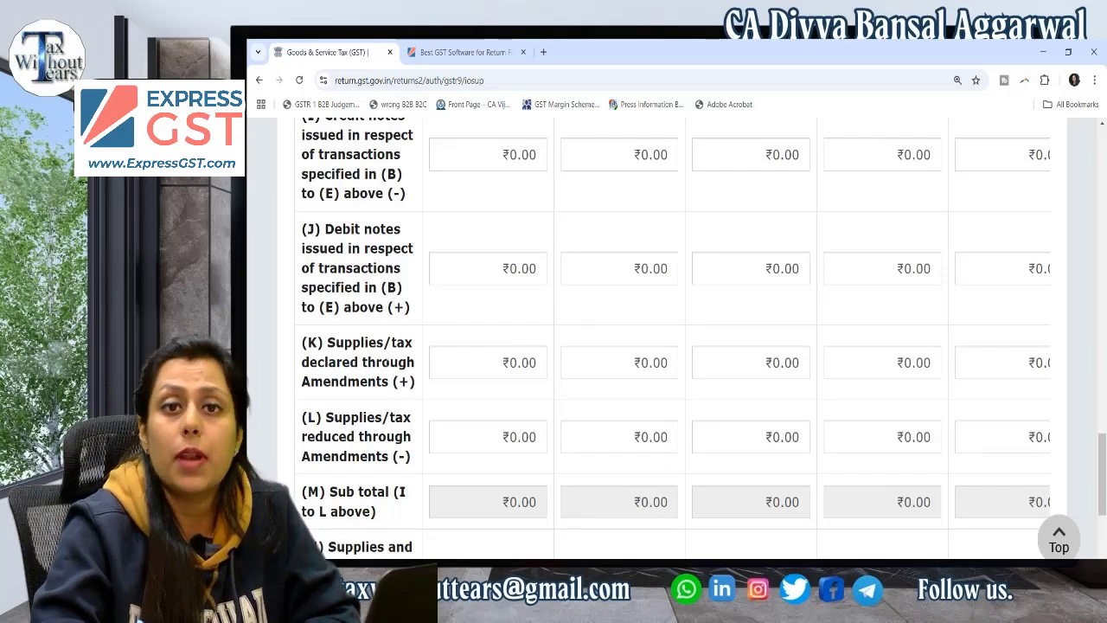
{"action": "scroll", "coordinate": [387, 360], "scroll_direction": "down", "scroll_amount": 2}
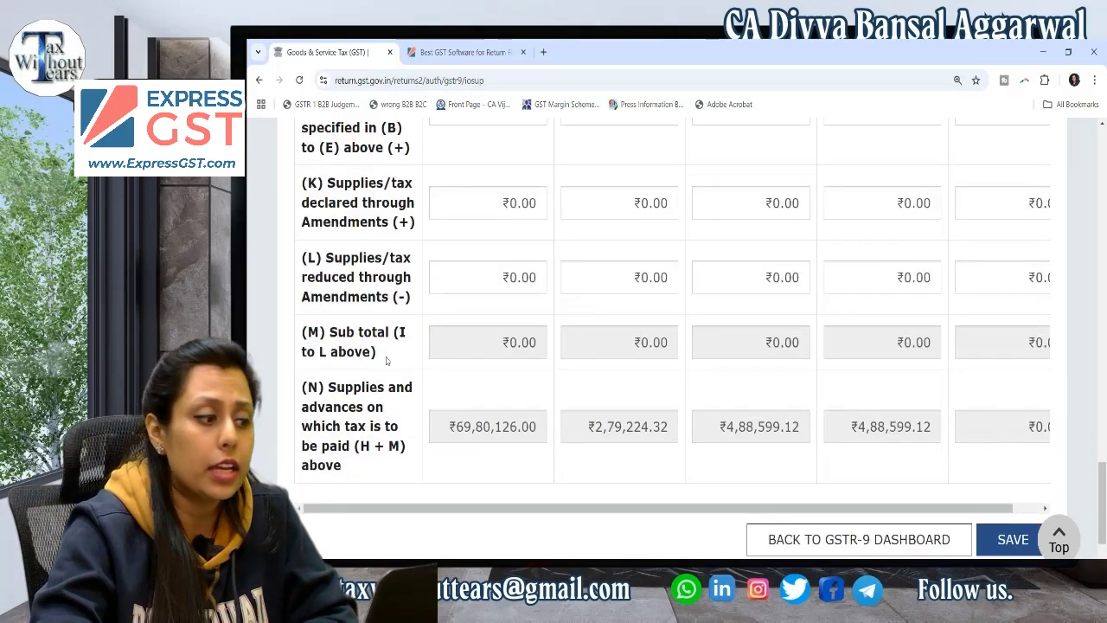
{"action": "scroll", "coordinate": [681, 244], "scroll_direction": "up", "scroll_amount": 3}
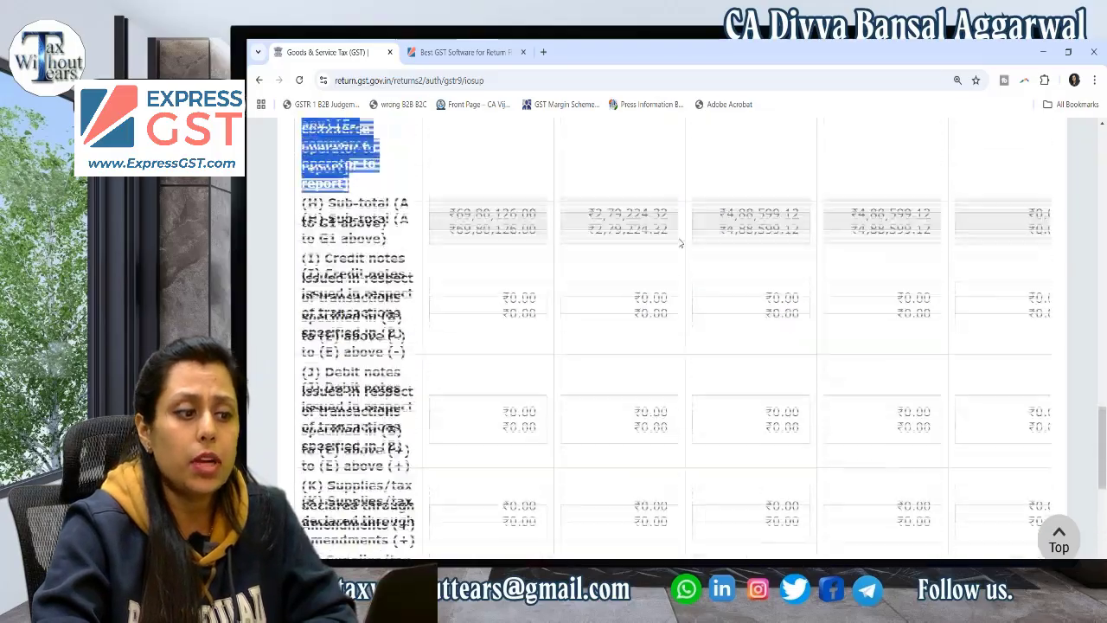
{"action": "scroll", "coordinate": [680, 244], "scroll_direction": "up", "scroll_amount": 6}
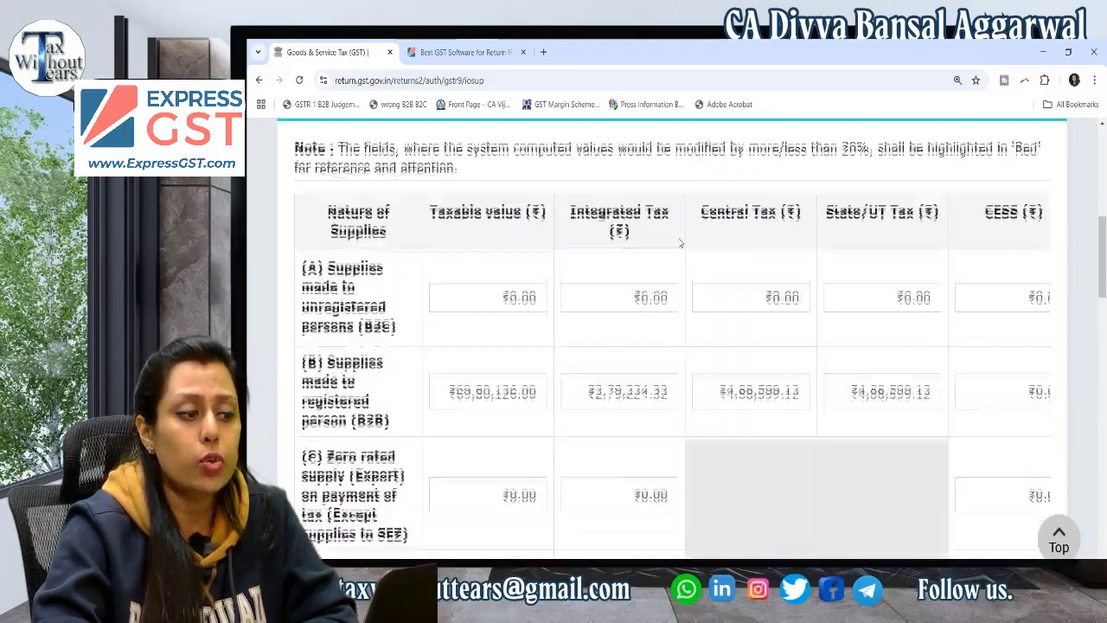
{"action": "scroll", "coordinate": [681, 244], "scroll_direction": "up", "scroll_amount": 2}
{"action": "scroll", "coordinate": [681, 244], "scroll_direction": "down", "scroll_amount": 1}
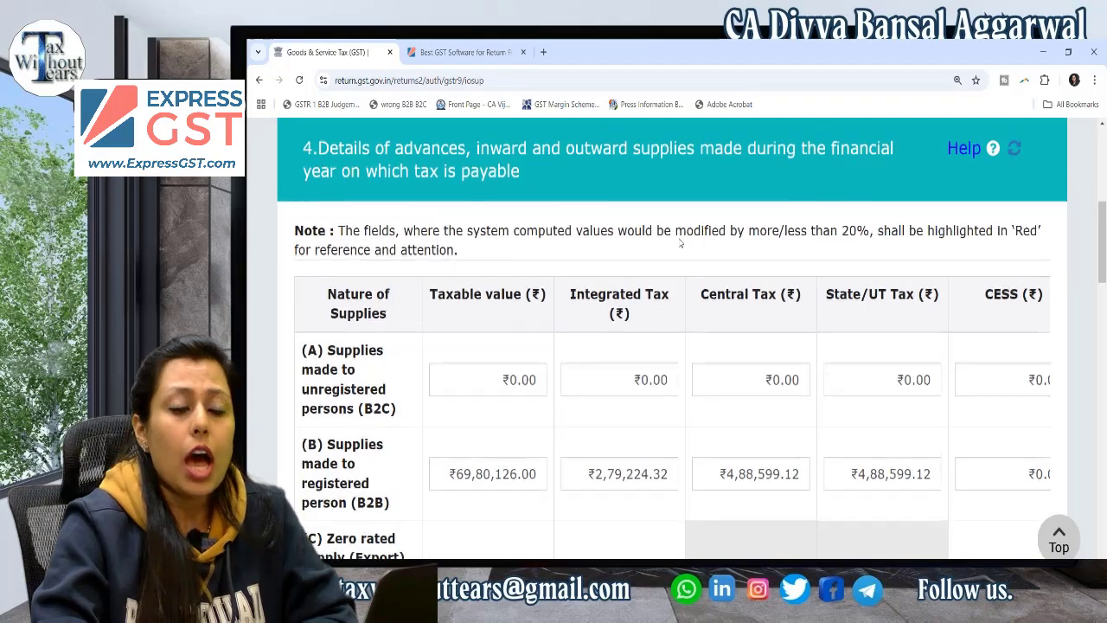
{"action": "scroll", "coordinate": [680, 244], "scroll_direction": "up", "scroll_amount": 1}
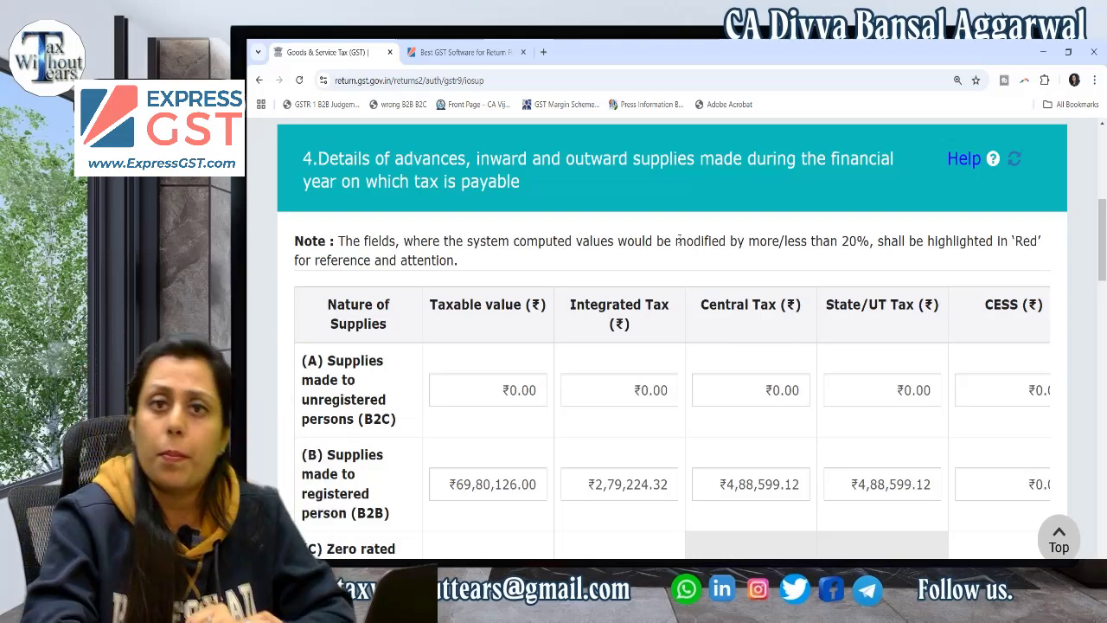
- Return to the GSTR-9 dashboard without saving and open Table 5 on outward supplies on which tax is not payable
{"action": "scroll", "coordinate": [678, 241], "scroll_direction": "down", "scroll_amount": 15}
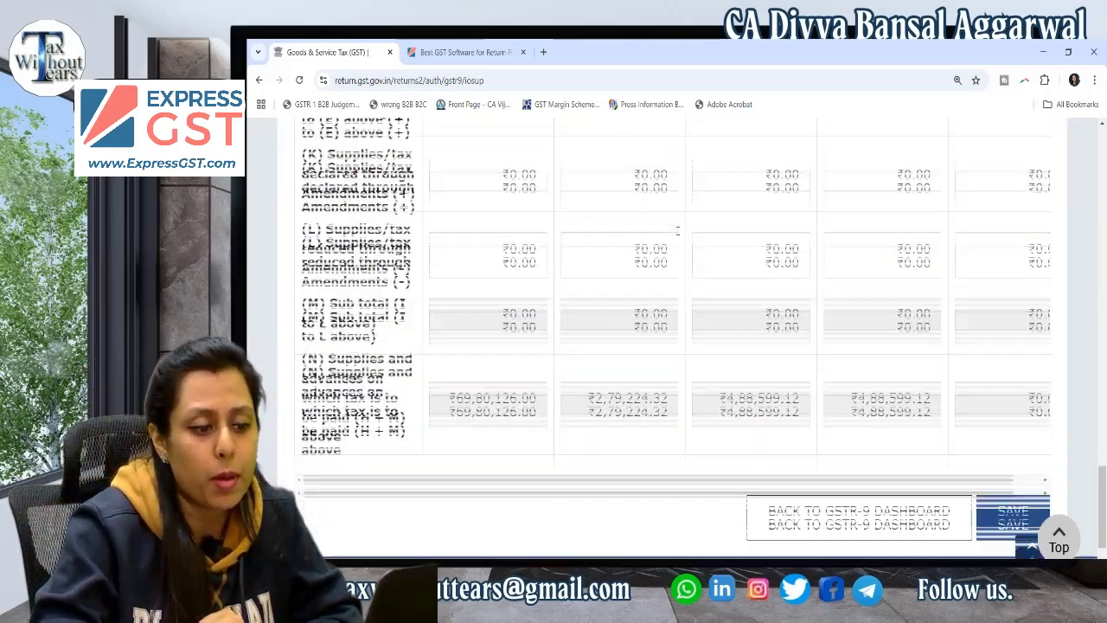
{"action": "left_click", "coordinate": [818, 431]}
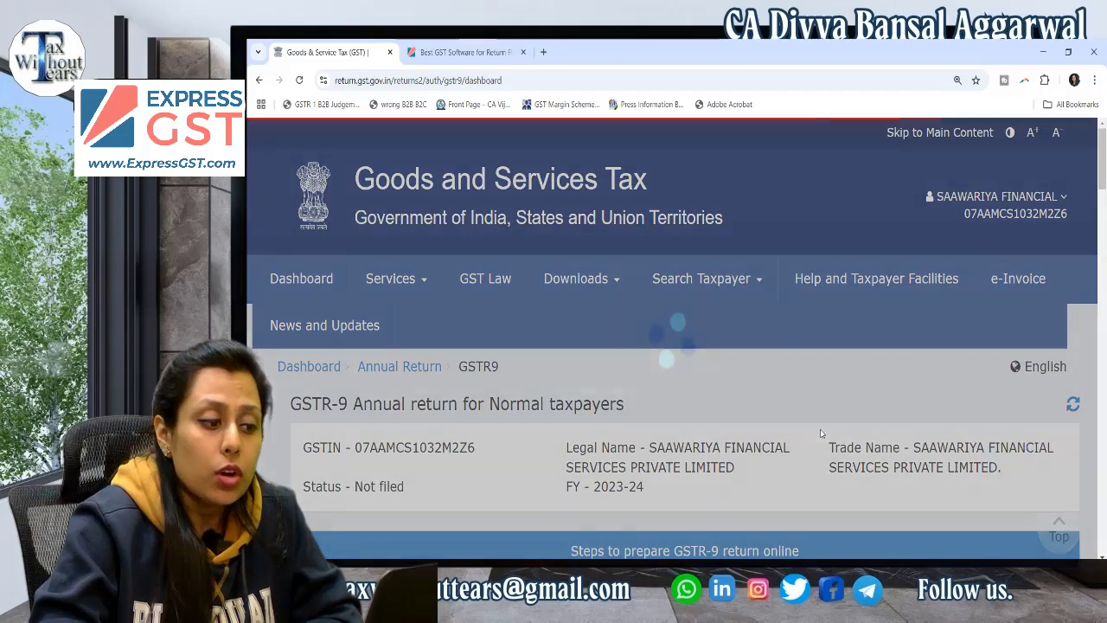
{"action": "scroll", "coordinate": [820, 429], "scroll_direction": "down", "scroll_amount": 10}
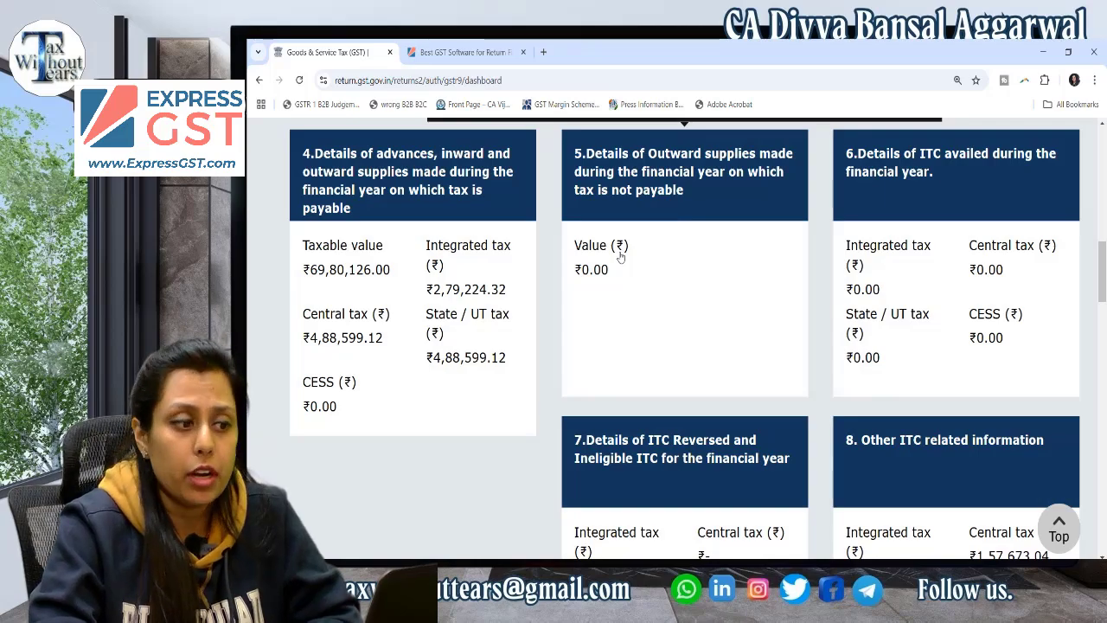
{"action": "left_click", "coordinate": [664, 189]}
{"action": "scroll", "coordinate": [664, 186], "scroll_direction": "down", "scroll_amount": 1}
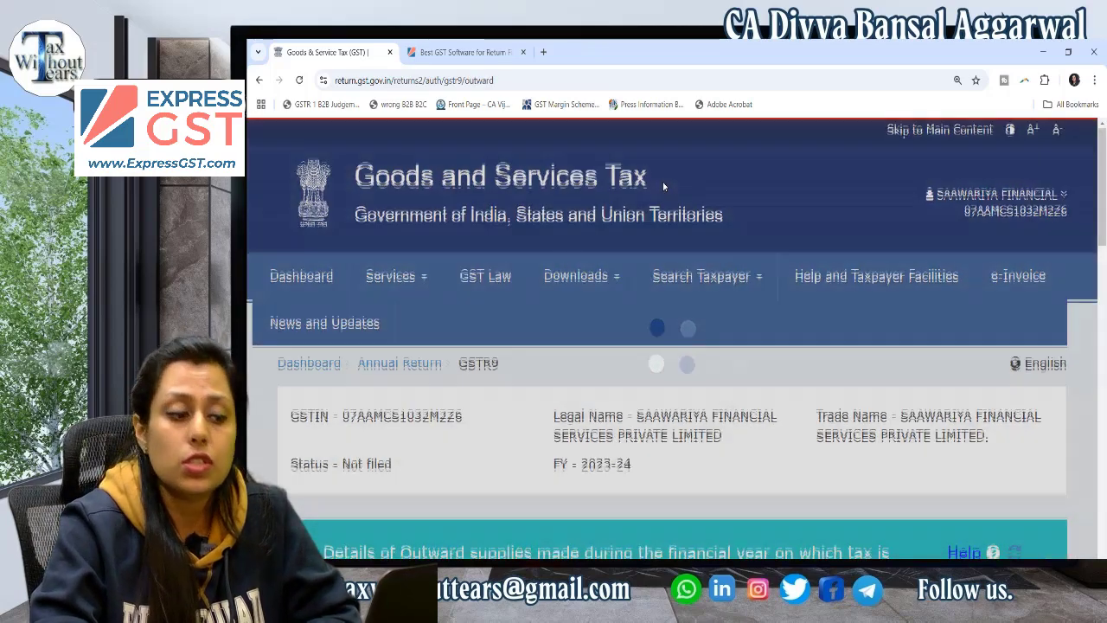
{"action": "scroll", "coordinate": [663, 186], "scroll_direction": "down", "scroll_amount": 6}
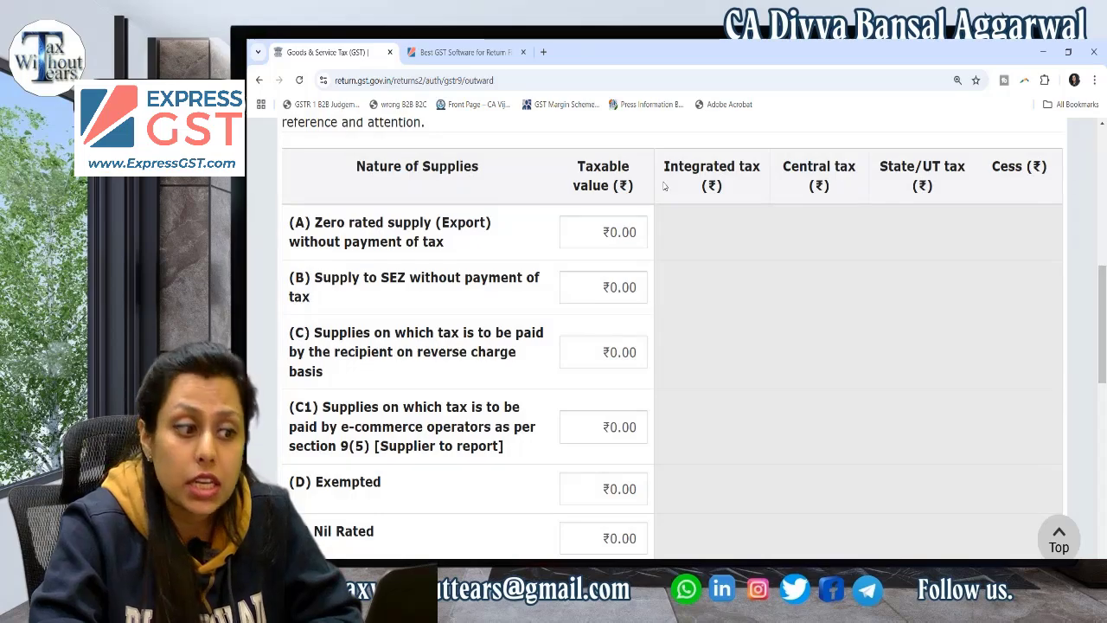
{"action": "scroll", "coordinate": [663, 185], "scroll_direction": "up", "scroll_amount": 1}
{"action": "scroll", "coordinate": [606, 234], "scroll_direction": "up", "scroll_amount": 2}
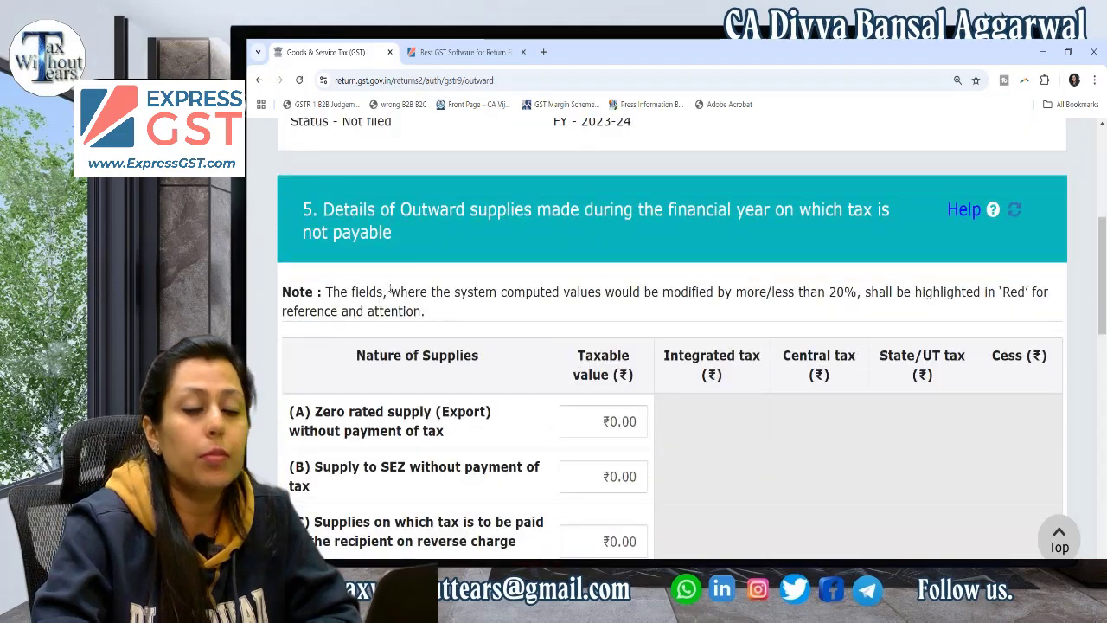
{"action": "scroll", "coordinate": [388, 309], "scroll_direction": "down", "scroll_amount": 2}
{"action": "scroll", "coordinate": [387, 309], "scroll_direction": "up", "scroll_amount": 1}
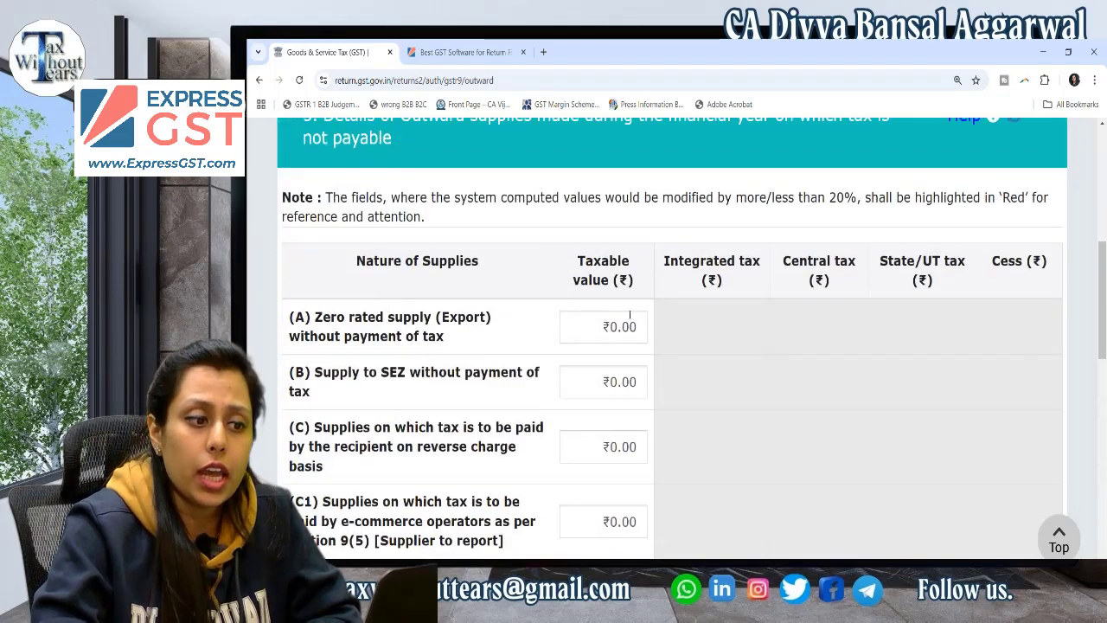
- Open the Table 5 help notes, read the instructions for rows 5C1 through 5I, and close the notes
{"action": "scroll", "coordinate": [512, 344], "scroll_direction": "up", "scroll_amount": 1}
{"action": "left_click", "coordinate": [965, 200]}
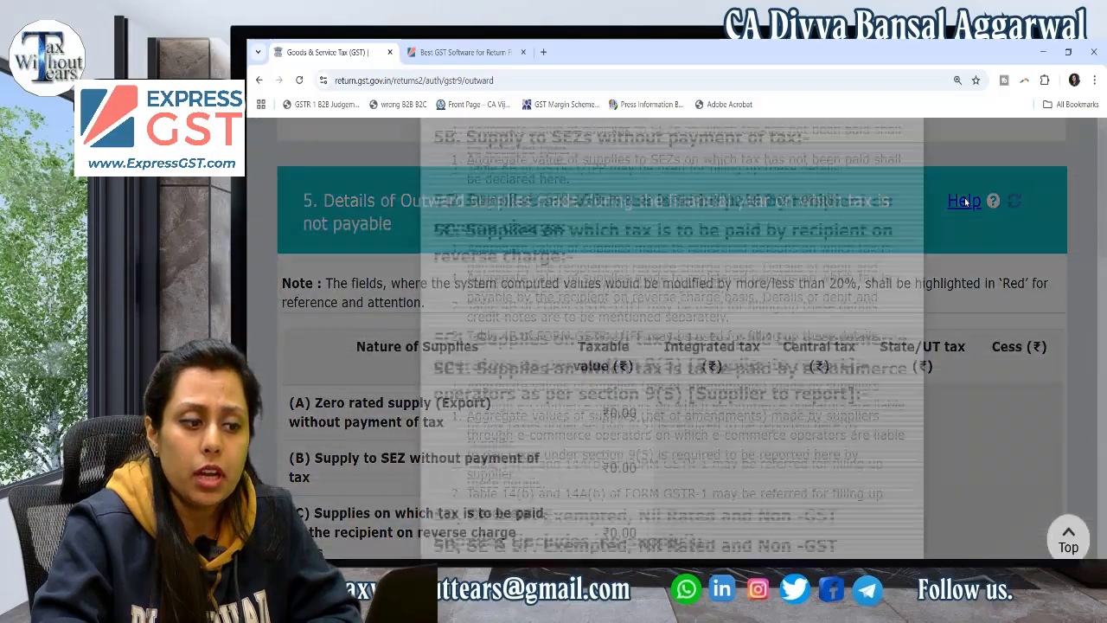
{"action": "scroll", "coordinate": [626, 413], "scroll_direction": "down", "scroll_amount": 5}
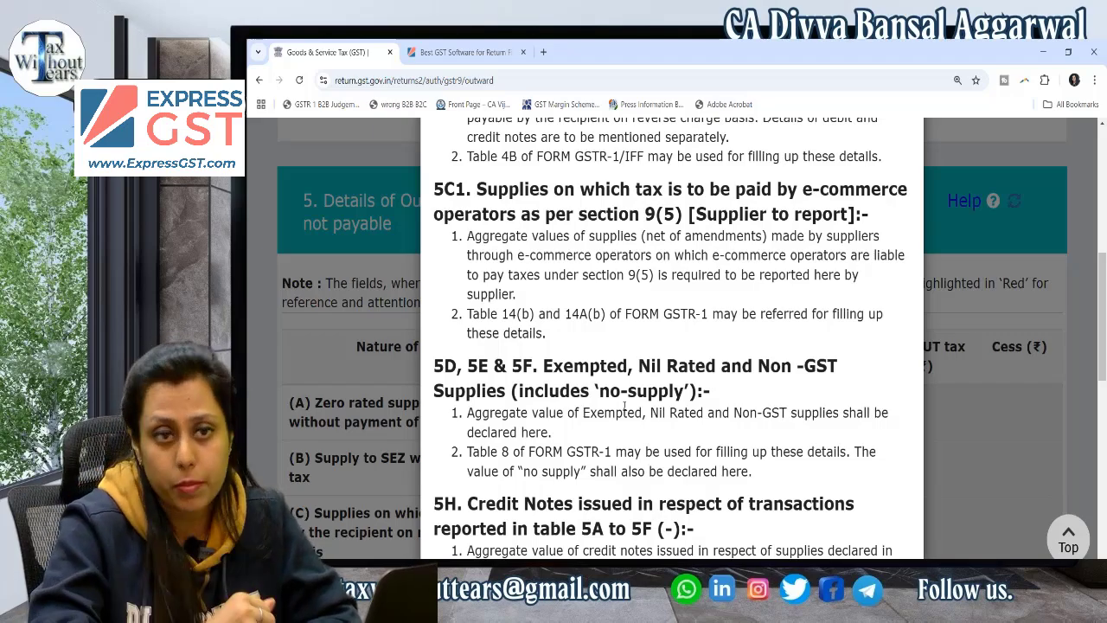
{"action": "scroll", "coordinate": [625, 406], "scroll_direction": "down", "scroll_amount": 3}
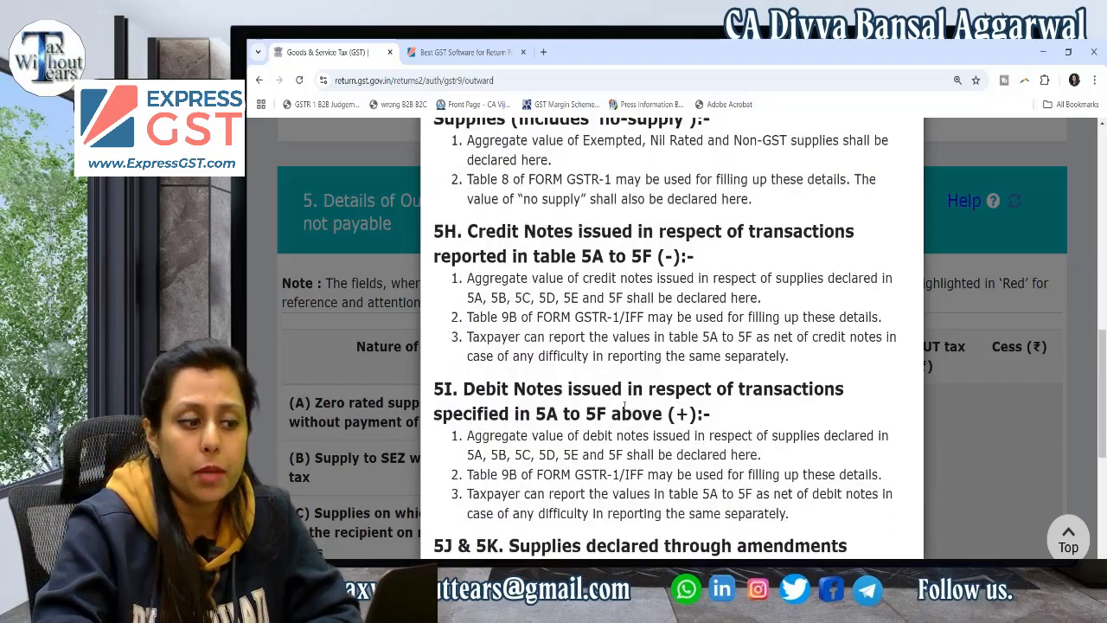
{"action": "left_click", "coordinate": [927, 367]}
- Highlight the Table 5 row (C) label on reverse charge supplies and activate its taxable value field
{"action": "scroll", "coordinate": [421, 386], "scroll_direction": "down", "scroll_amount": 1}
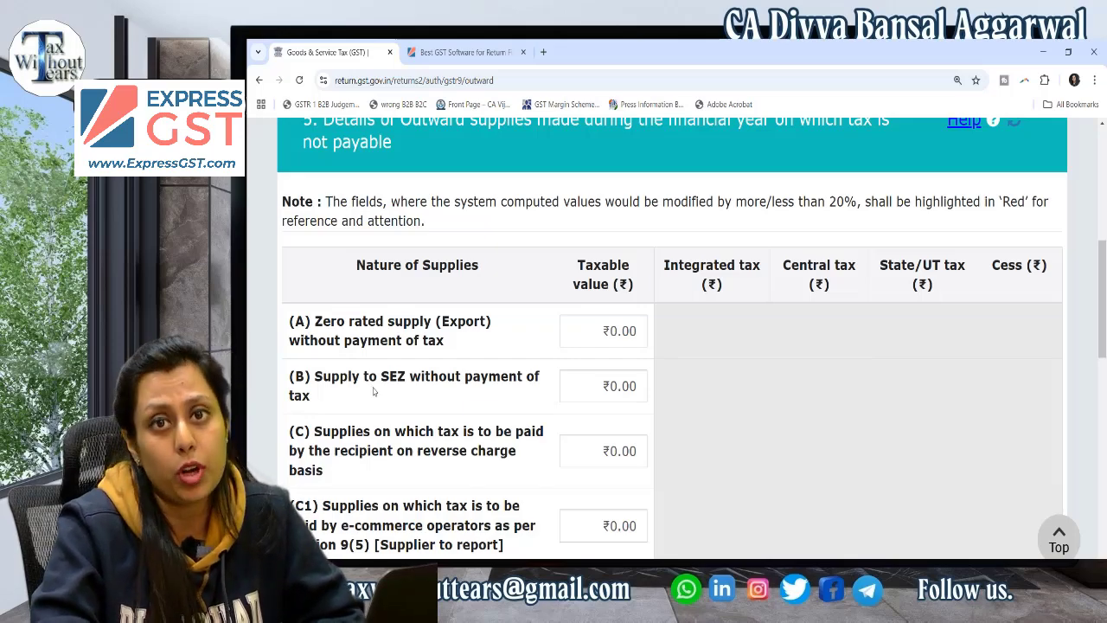
{"action": "scroll", "coordinate": [374, 392], "scroll_direction": "down", "scroll_amount": 1}
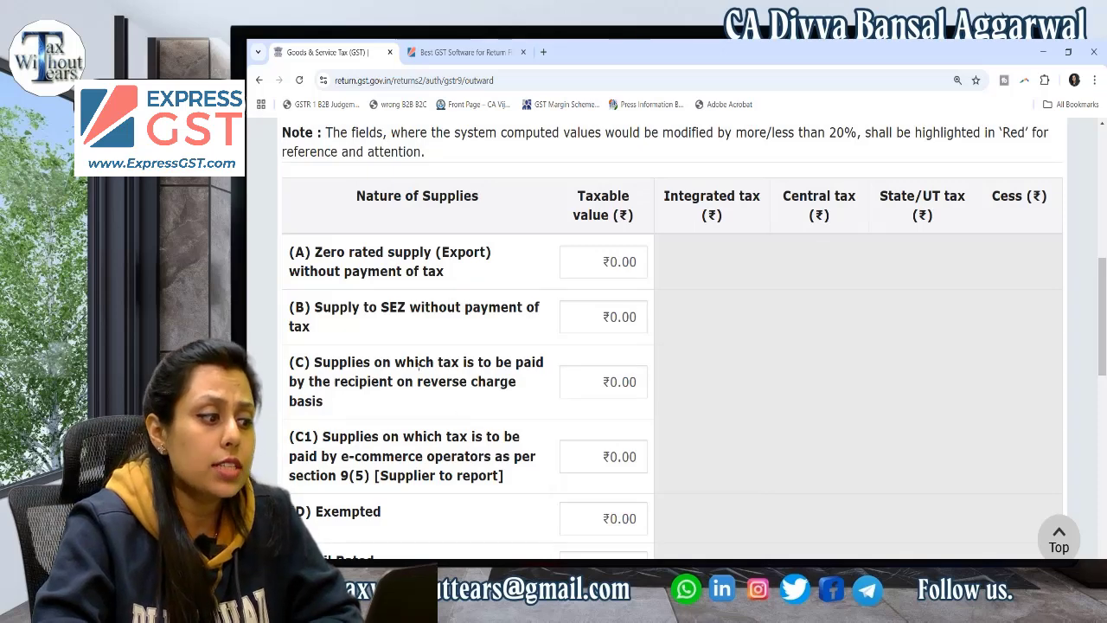
{"action": "triple_click", "coordinate": [473, 366]}
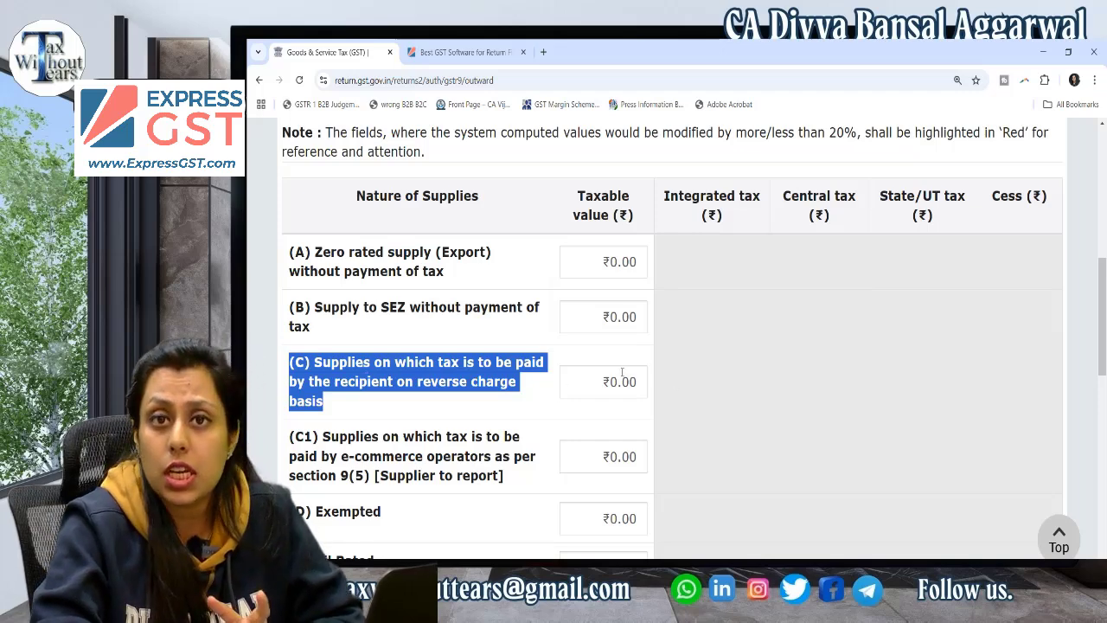
{"action": "mouse_move", "coordinate": [622, 373]}
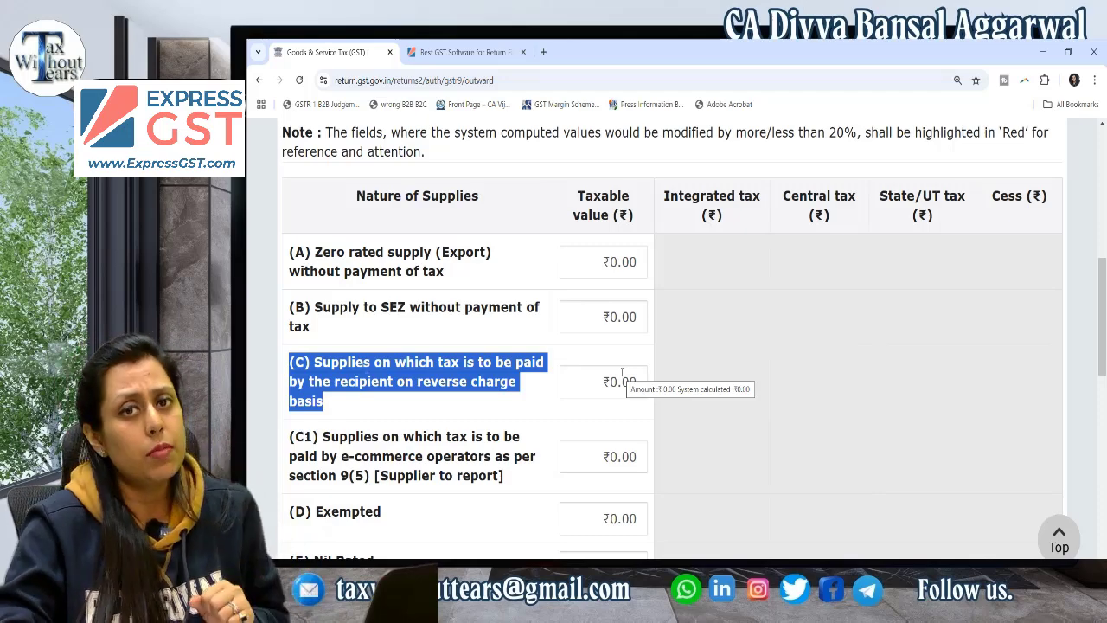
{"action": "left_click", "coordinate": [622, 373]}
{"action": "scroll", "coordinate": [622, 373], "scroll_direction": "down", "scroll_amount": 2}
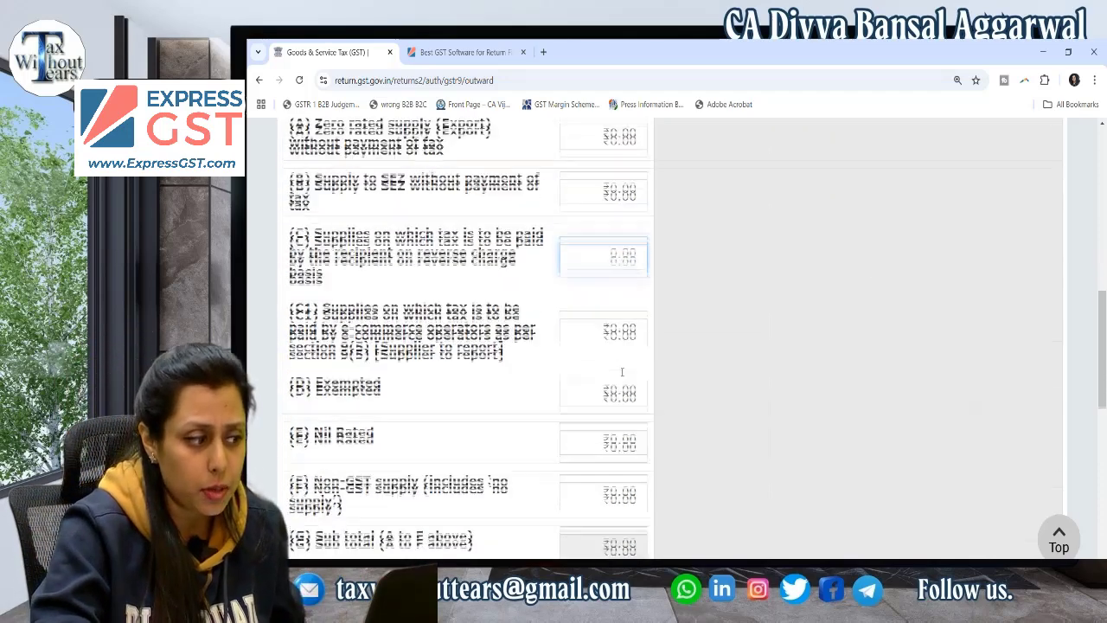
- Highlight the Table 5 row (C1) label on e-commerce operator supplies and reopen the Table 5 help notes at section 5C1
{"action": "triple_click", "coordinate": [406, 331]}
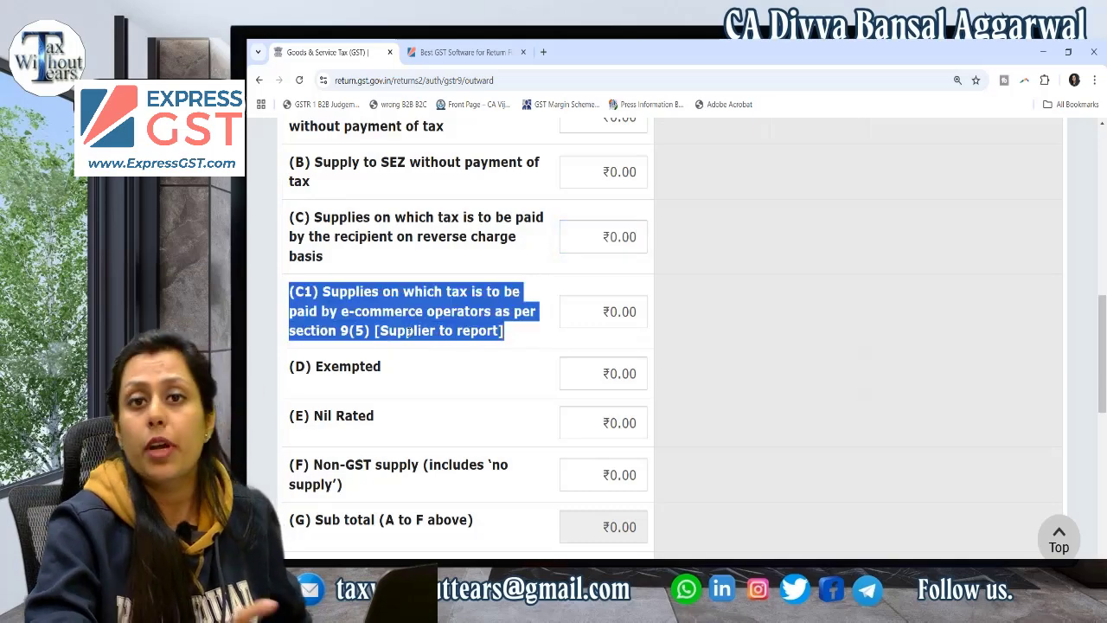
{"action": "scroll", "coordinate": [406, 332], "scroll_direction": "up", "scroll_amount": 1}
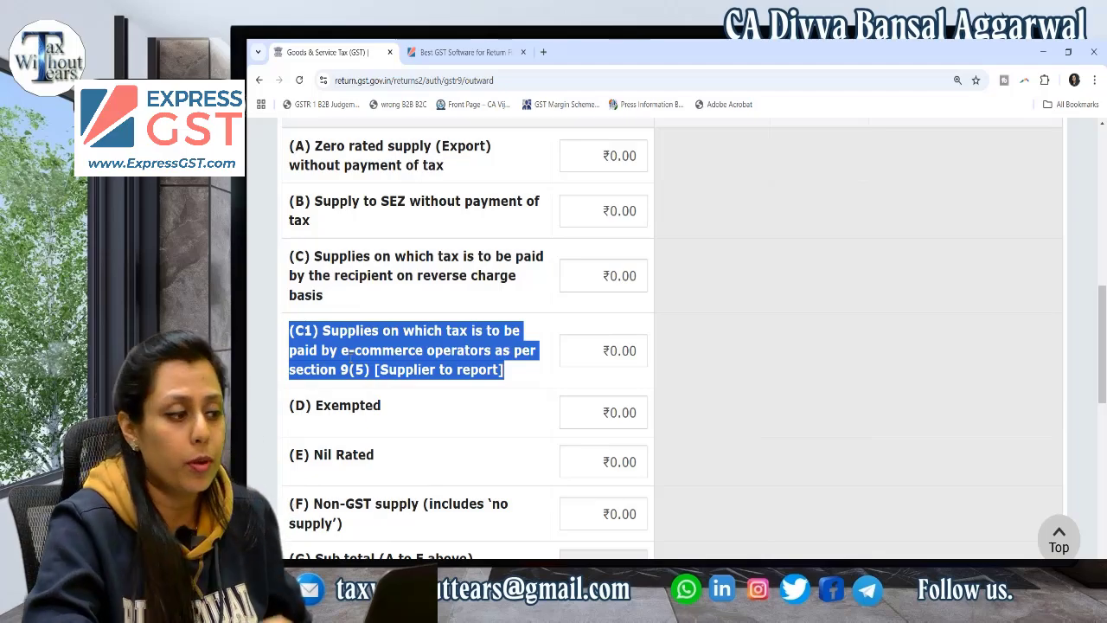
{"action": "scroll", "coordinate": [1008, 214], "scroll_direction": "up", "scroll_amount": 3}
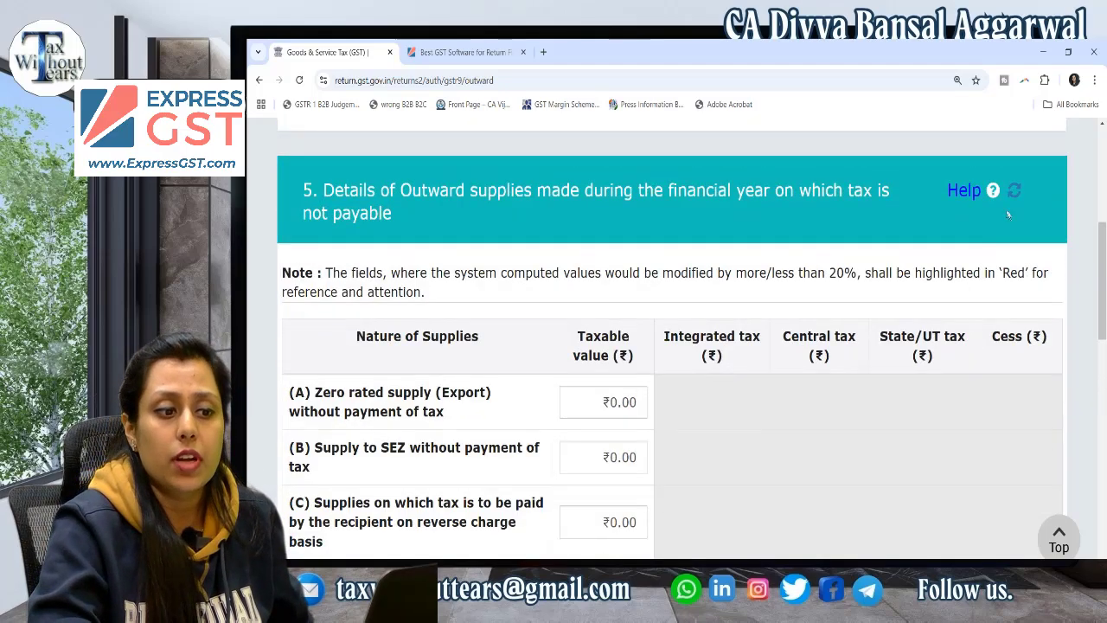
{"action": "left_click", "coordinate": [963, 190]}
{"action": "scroll", "coordinate": [672, 338], "scroll_direction": "down", "scroll_amount": 5}
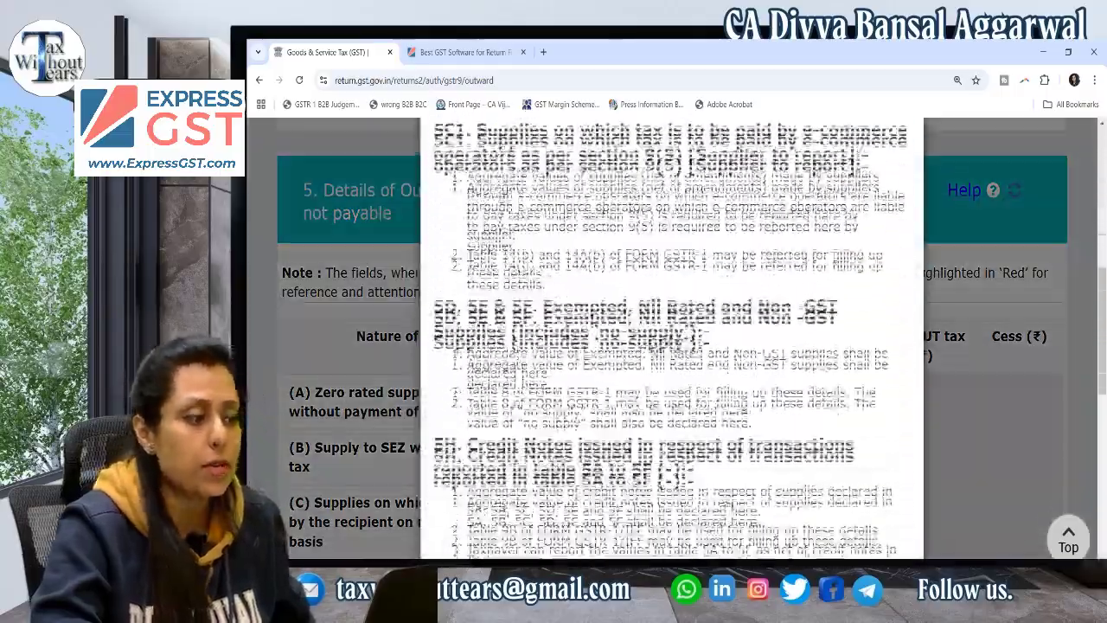
{"action": "scroll", "coordinate": [666, 333], "scroll_direction": "down", "scroll_amount": 5}
{"action": "scroll", "coordinate": [666, 333], "scroll_direction": "up", "scroll_amount": 2}
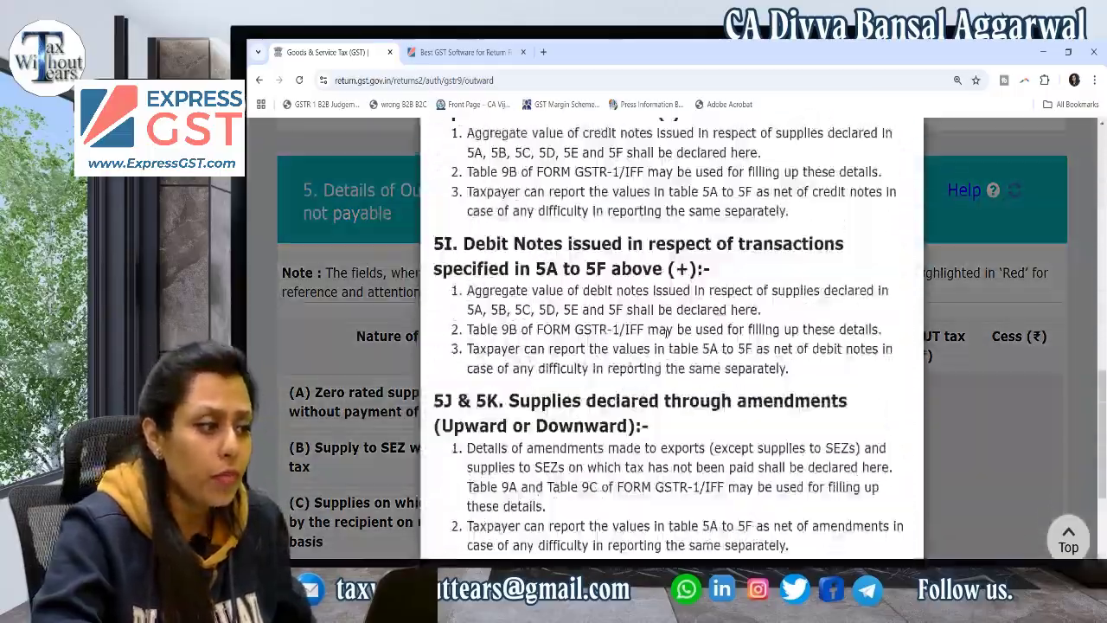
{"action": "scroll", "coordinate": [666, 333], "scroll_direction": "up", "scroll_amount": 3}
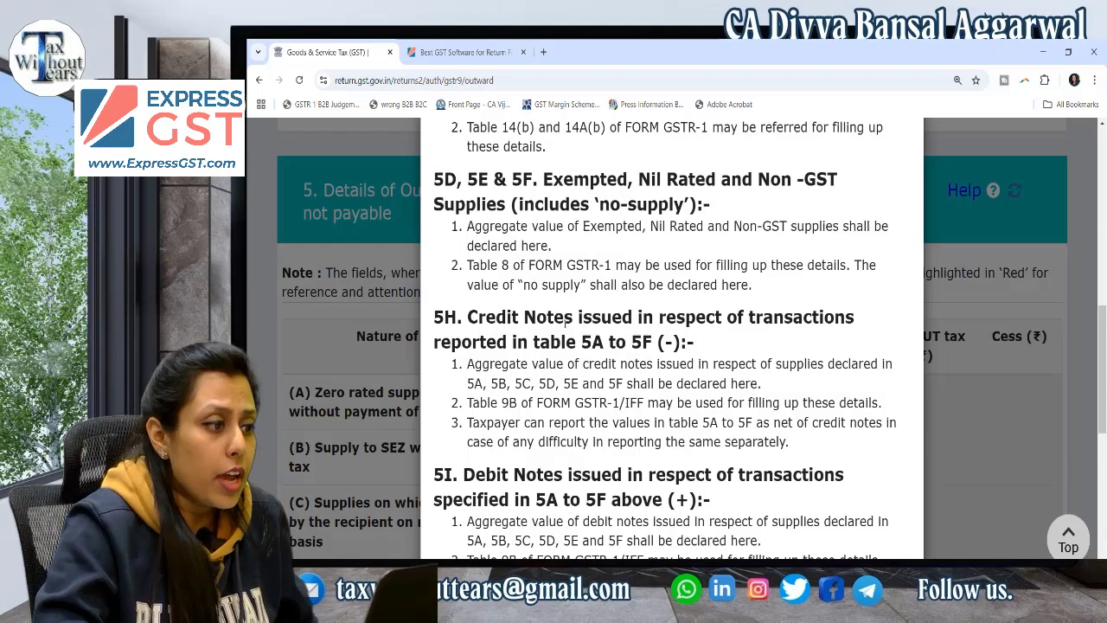
{"action": "scroll", "coordinate": [566, 318], "scroll_direction": "up", "scroll_amount": 3}
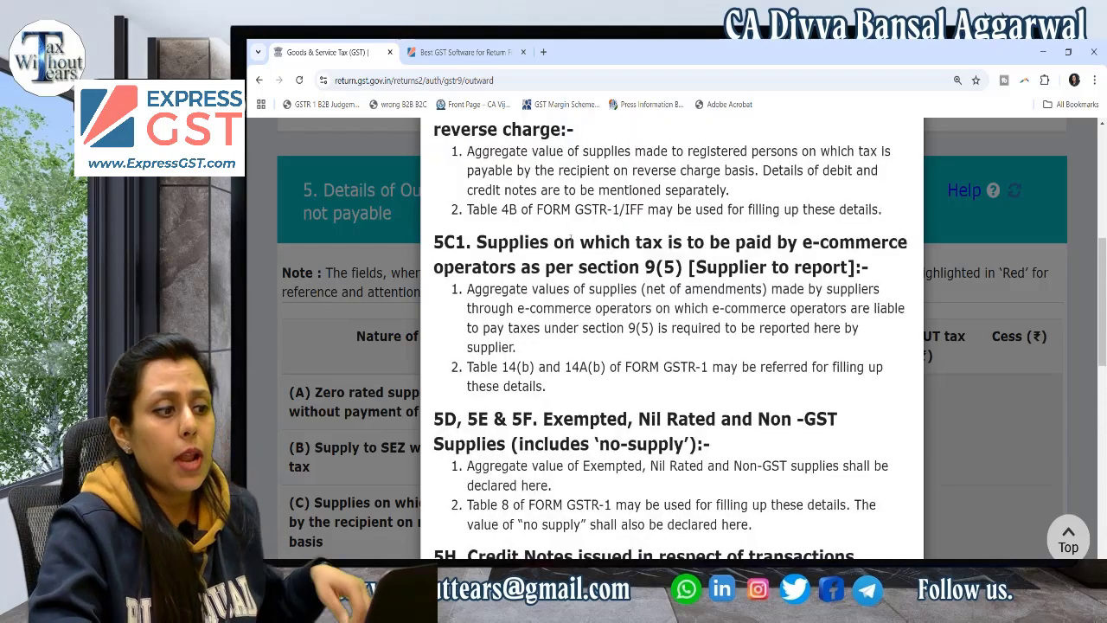
- Highlight the 5C1 heading, its GSTR-1 table reference and the aggregate value instruction, and close the help notes
{"action": "triple_click", "coordinate": [572, 243]}
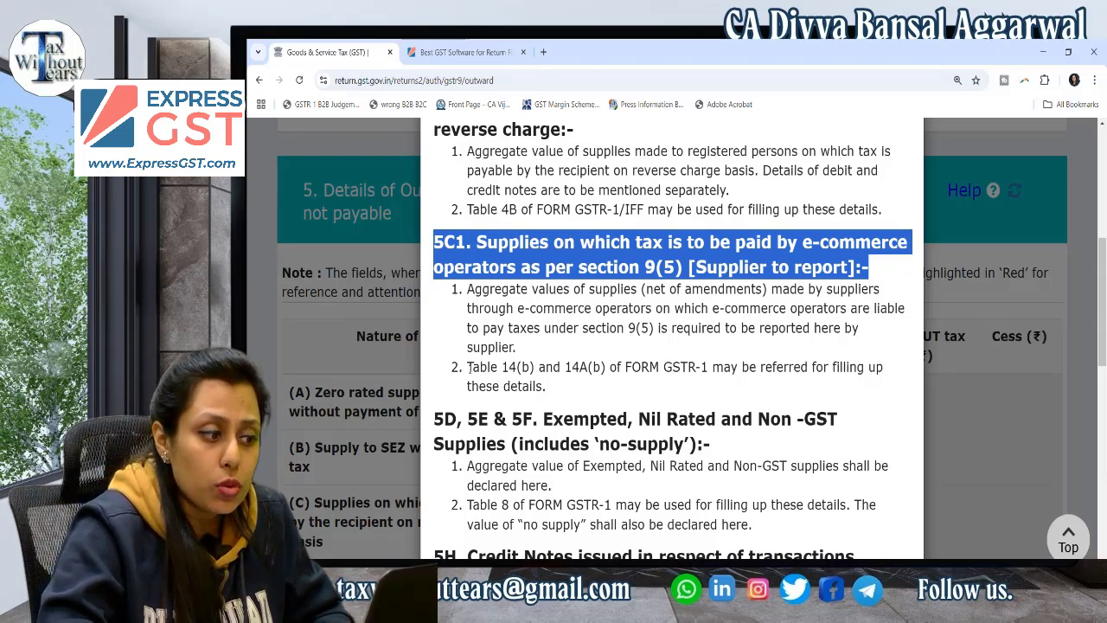
{"action": "left_click_drag", "start_coordinate": [469, 367], "coordinate": [579, 363]}
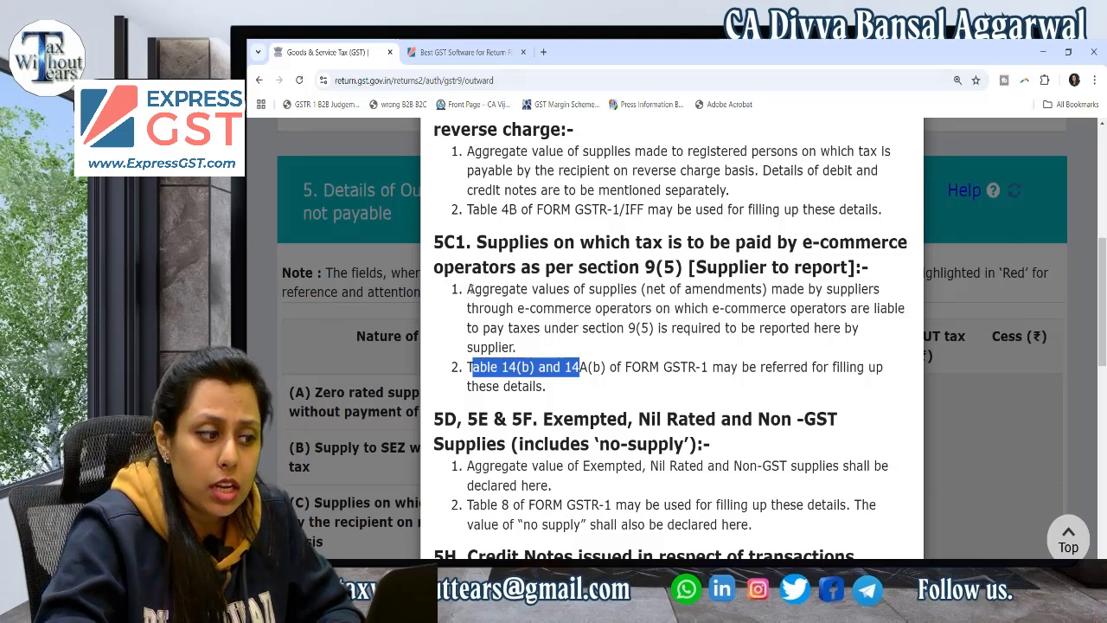
{"action": "mouse_move", "coordinate": [467, 289]}
{"action": "left_mouse_down"}
{"action": "mouse_move", "coordinate": [662, 308]}
{"action": "mouse_move", "coordinate": [796, 292]}
{"action": "mouse_move", "coordinate": [709, 308]}
{"action": "mouse_move", "coordinate": [590, 308]}
{"action": "mouse_move", "coordinate": [637, 308]}
{"action": "mouse_move", "coordinate": [662, 328]}
{"action": "mouse_move", "coordinate": [655, 308]}
{"action": "mouse_move", "coordinate": [655, 328]}
{"action": "left_mouse_up"}
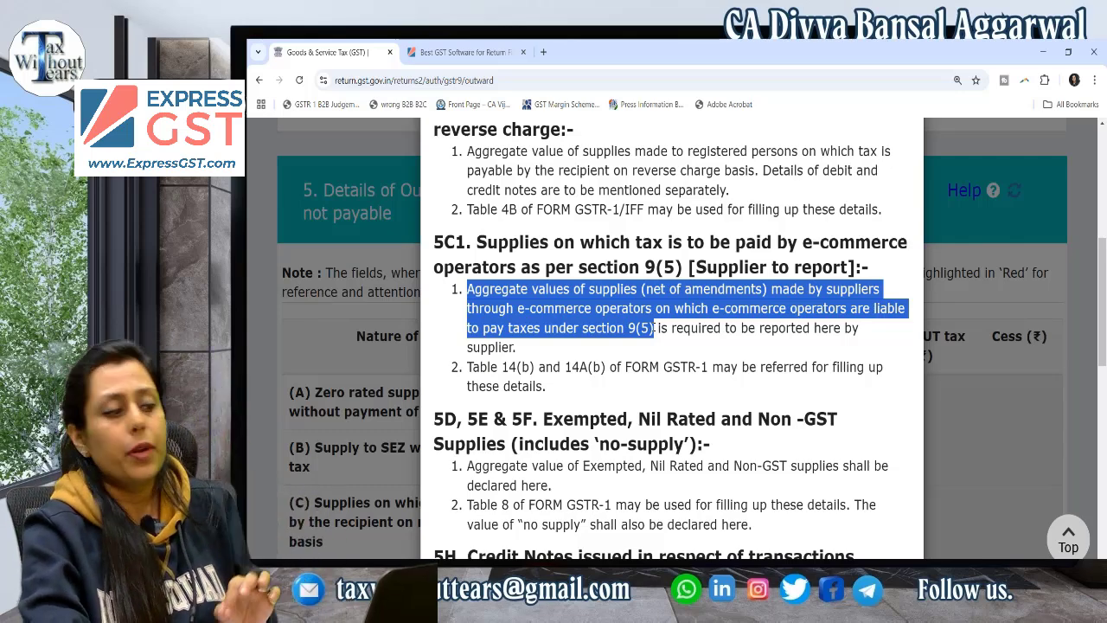
{"action": "left_click", "coordinate": [320, 507]}
- Review the Table 5 rows from exempted and nil rated supplies through credit and debit notes and amendments to total turnover
{"action": "scroll", "coordinate": [474, 428], "scroll_direction": "down", "scroll_amount": 3}
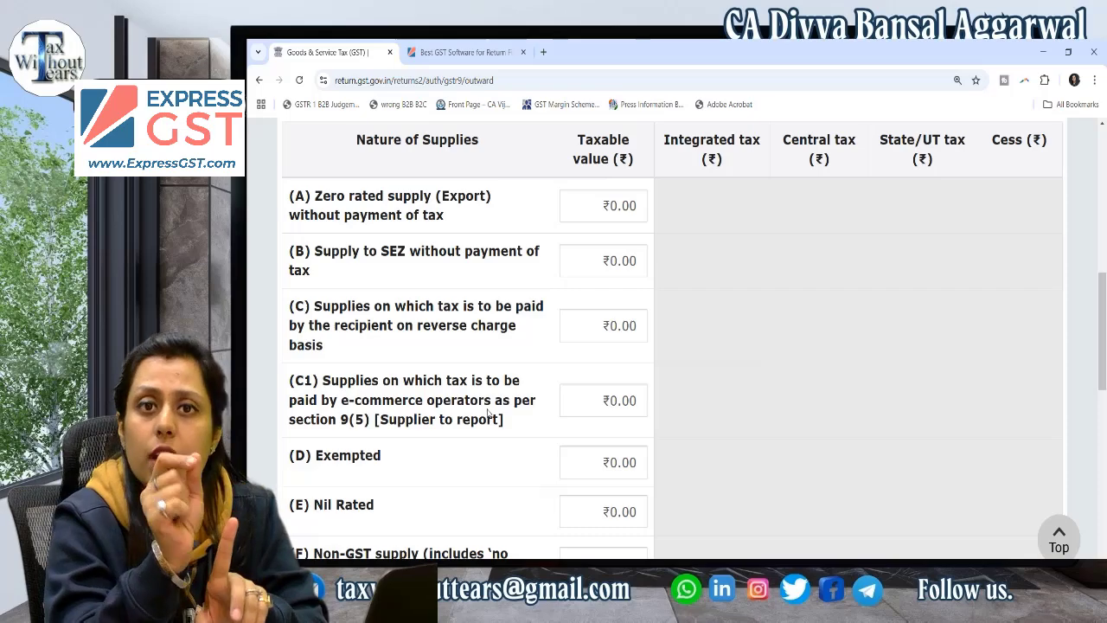
{"action": "scroll", "coordinate": [487, 414], "scroll_direction": "down", "scroll_amount": 3}
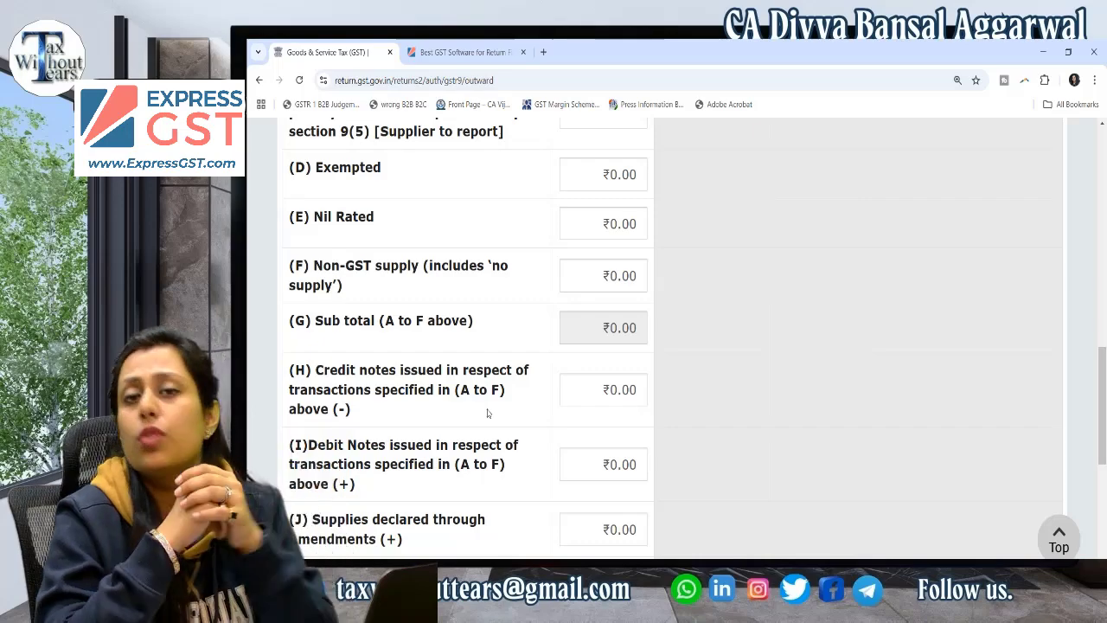
{"action": "scroll", "coordinate": [487, 414], "scroll_direction": "up", "scroll_amount": 2}
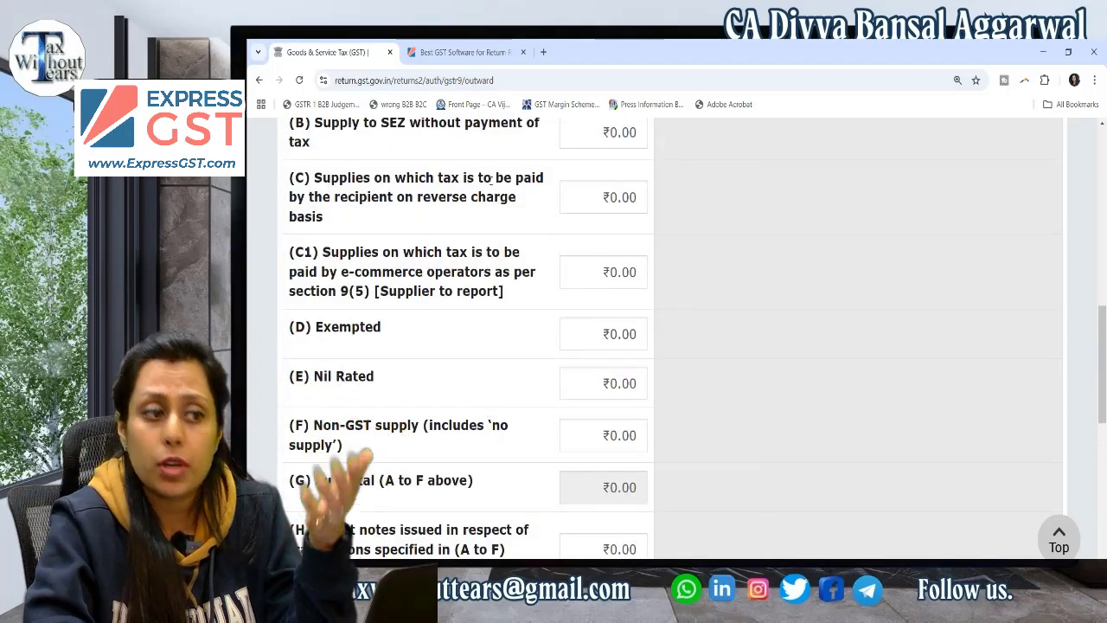
{"action": "scroll", "coordinate": [491, 179], "scroll_direction": "down", "scroll_amount": 5}
{"action": "scroll", "coordinate": [491, 185], "scroll_direction": "up", "scroll_amount": 2}
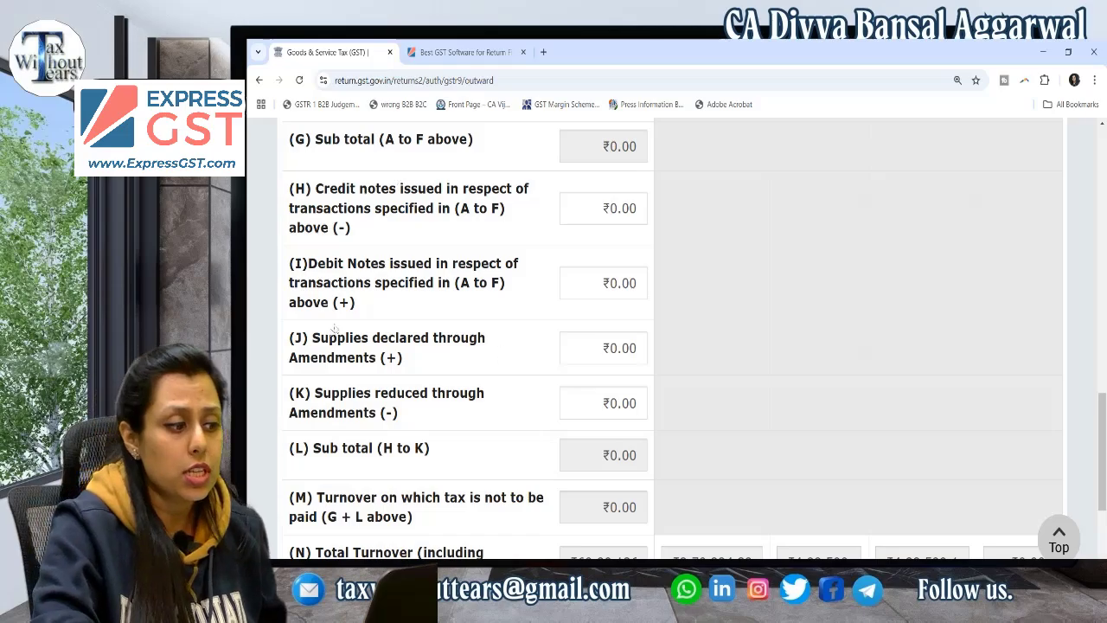
{"action": "scroll", "coordinate": [342, 346], "scroll_direction": "down", "scroll_amount": 3}
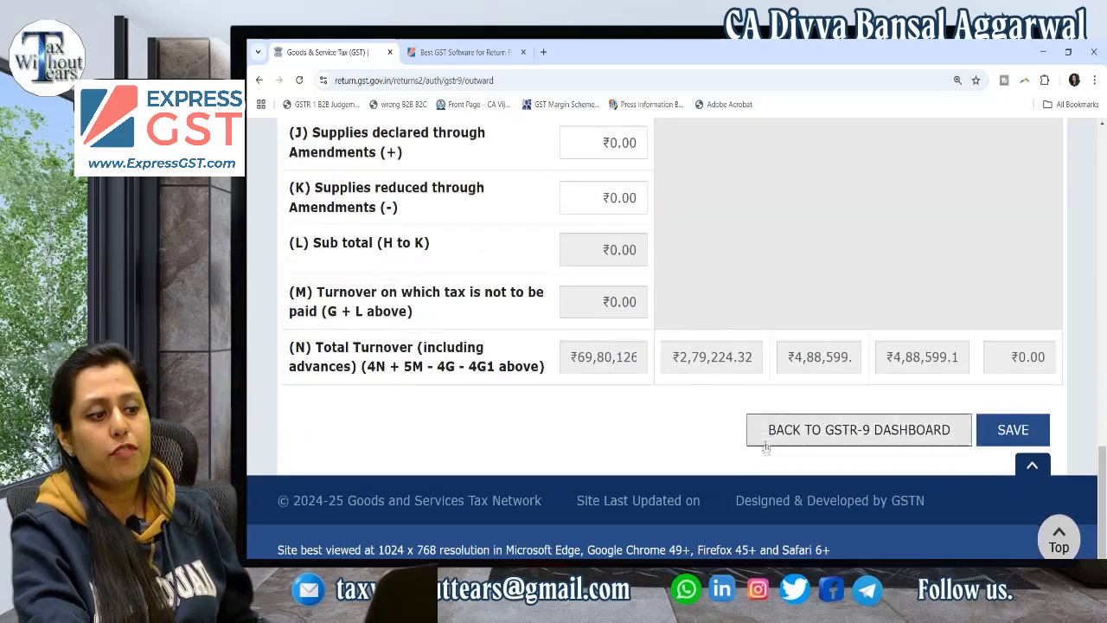
- Return to the GSTR-9 dashboard without saving Table 5 and reduce the page zoom to 125%
{"action": "left_click", "coordinate": [781, 437]}
{"action": "scroll", "coordinate": [782, 434], "scroll_direction": "down", "scroll_amount": 10}
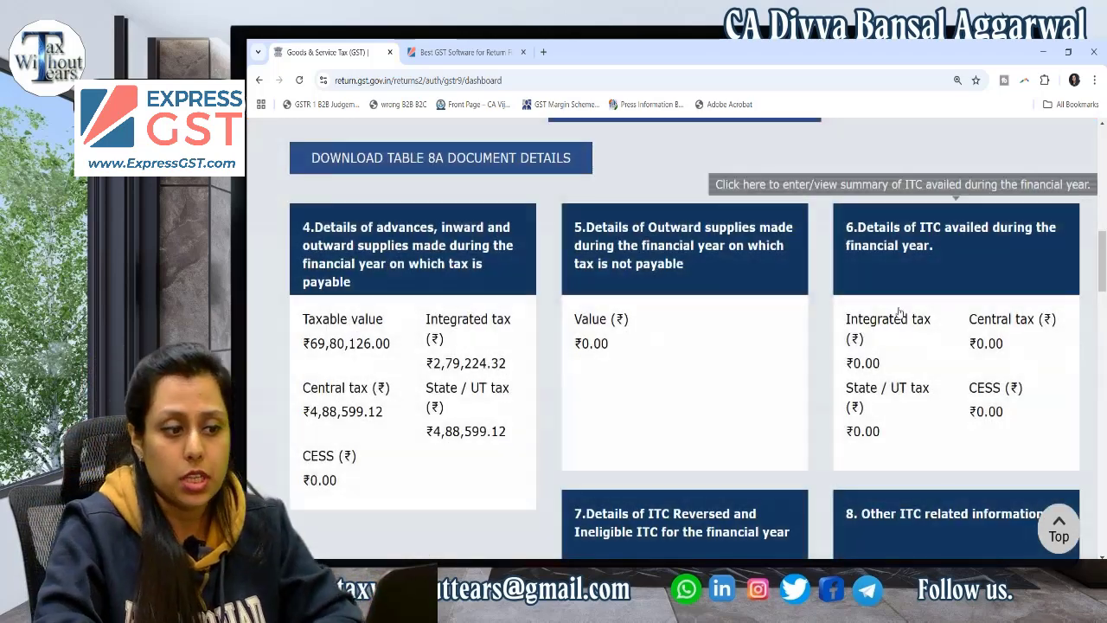
{"action": "scroll", "coordinate": [899, 311], "scroll_direction": "down", "scroll_amount": 3}
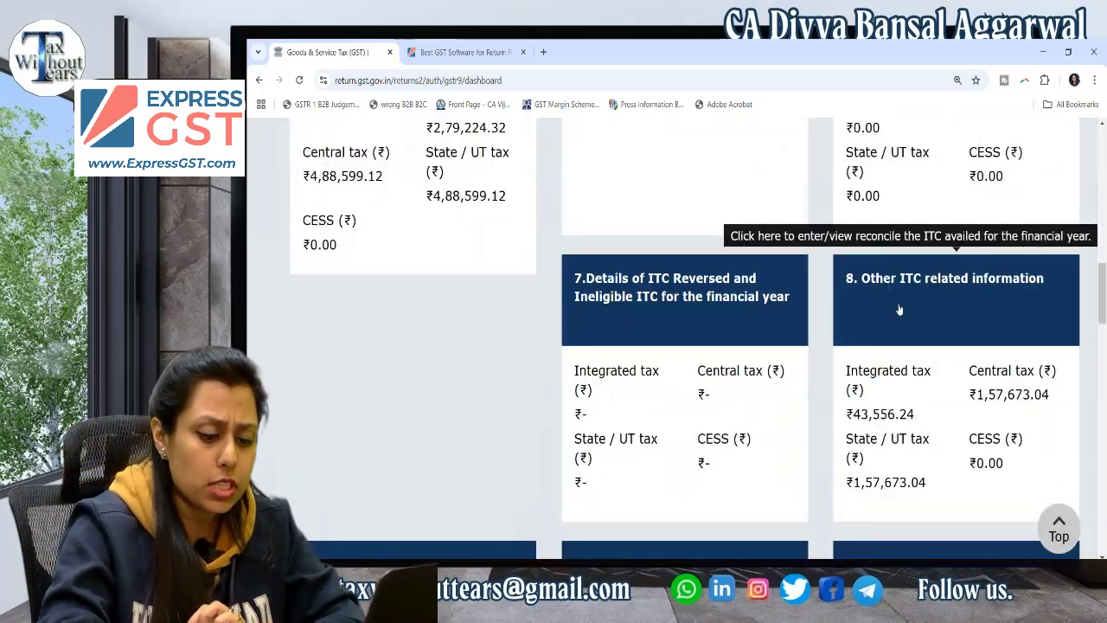
{"action": "key", "text": "ctrl+minus"}
- Open Table 9 on tax paid as declared in returns filed during the financial year
{"action": "scroll", "coordinate": [900, 310], "scroll_direction": "up", "scroll_amount": 2}
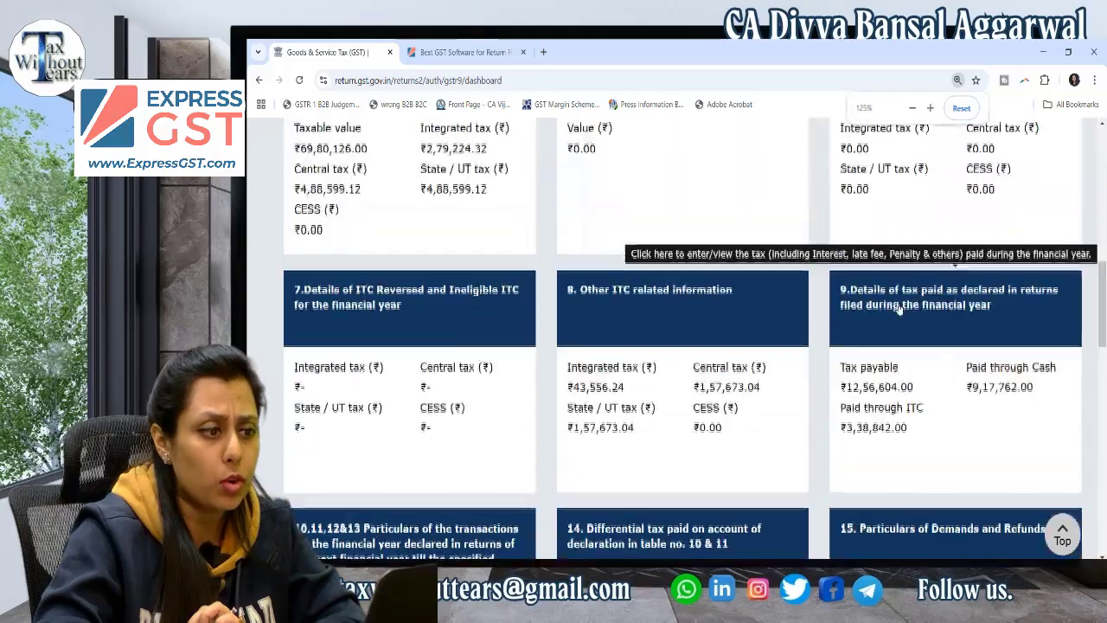
{"action": "scroll", "coordinate": [900, 310], "scroll_direction": "up", "scroll_amount": 3}
{"action": "scroll", "coordinate": [900, 302], "scroll_direction": "down", "scroll_amount": 2}
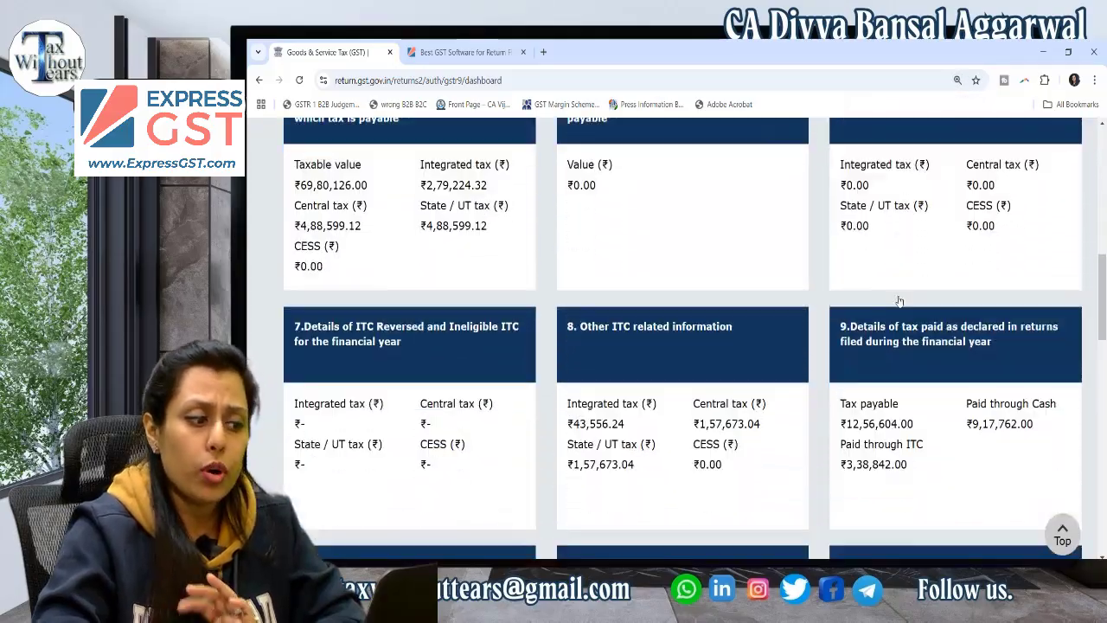
{"action": "scroll", "coordinate": [900, 301], "scroll_direction": "down", "scroll_amount": 2}
{"action": "left_click", "coordinate": [900, 298]}
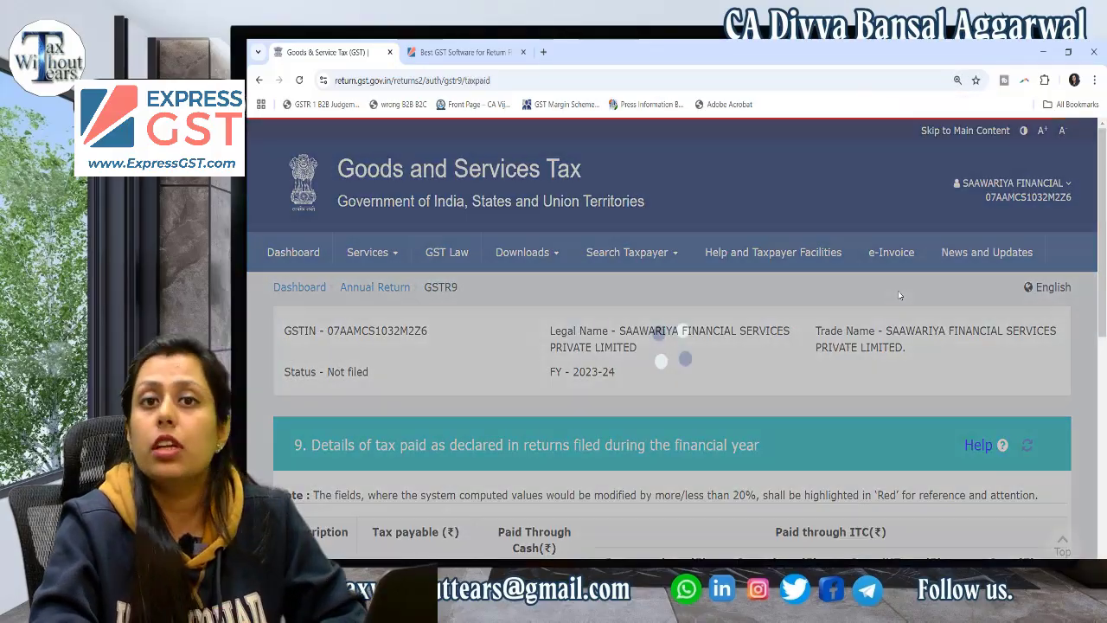
- Review the tax paid rows in Table 9 and highlight the Paid Through Cash and Paid through ITC column headings
{"action": "scroll", "coordinate": [898, 290], "scroll_direction": "down", "scroll_amount": 4}
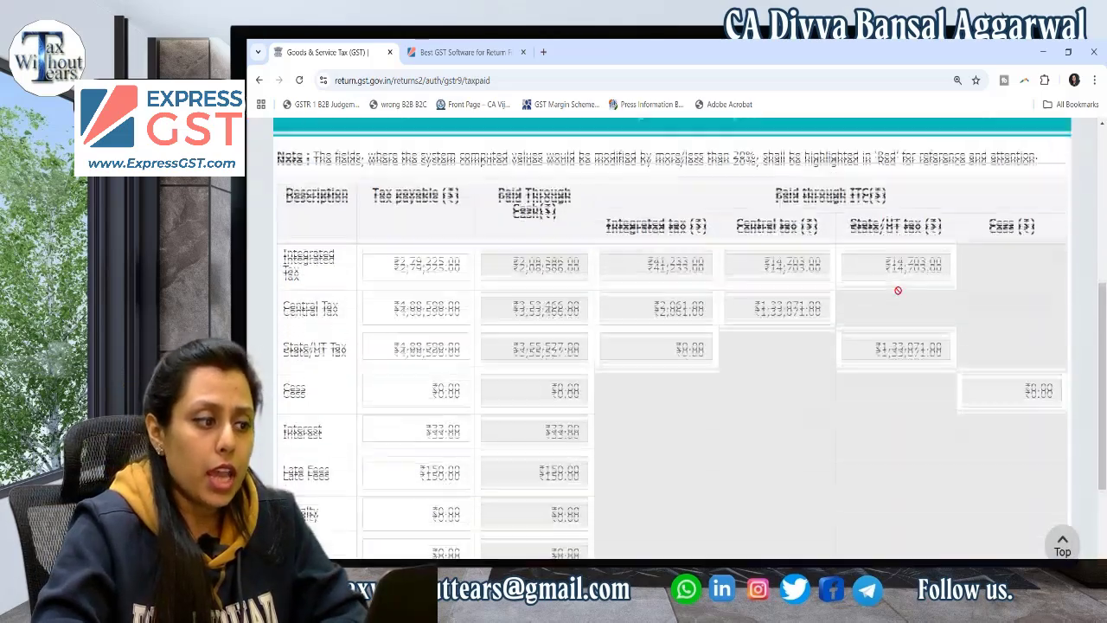
{"action": "scroll", "coordinate": [385, 259], "scroll_direction": "up", "scroll_amount": 1}
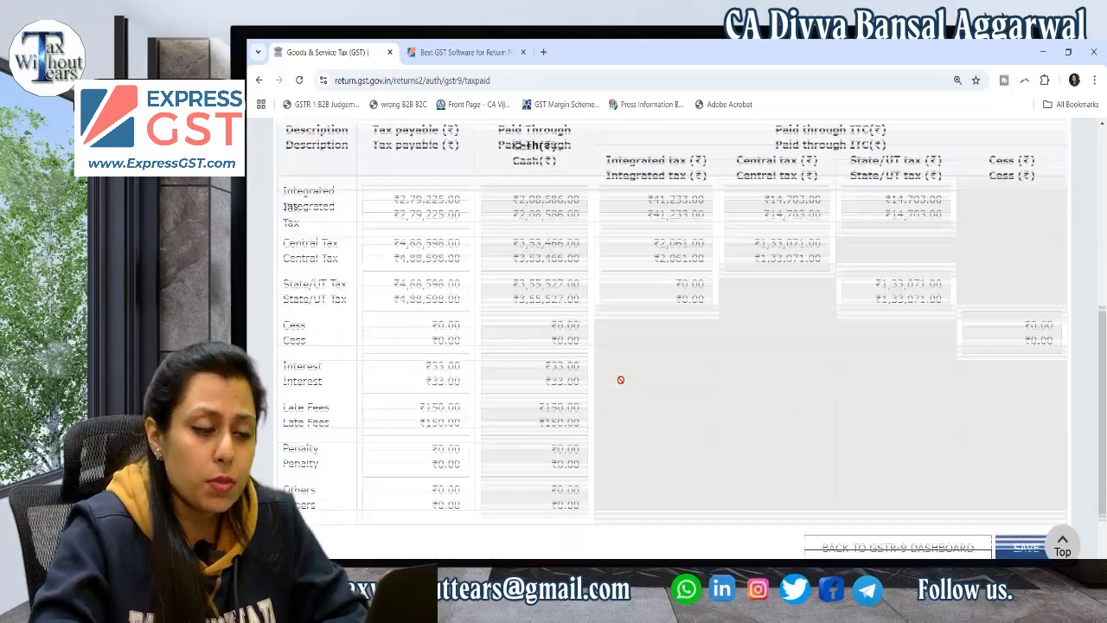
{"action": "scroll", "coordinate": [623, 386], "scroll_direction": "down", "scroll_amount": 2}
{"action": "scroll", "coordinate": [579, 519], "scroll_direction": "up", "scroll_amount": 1}
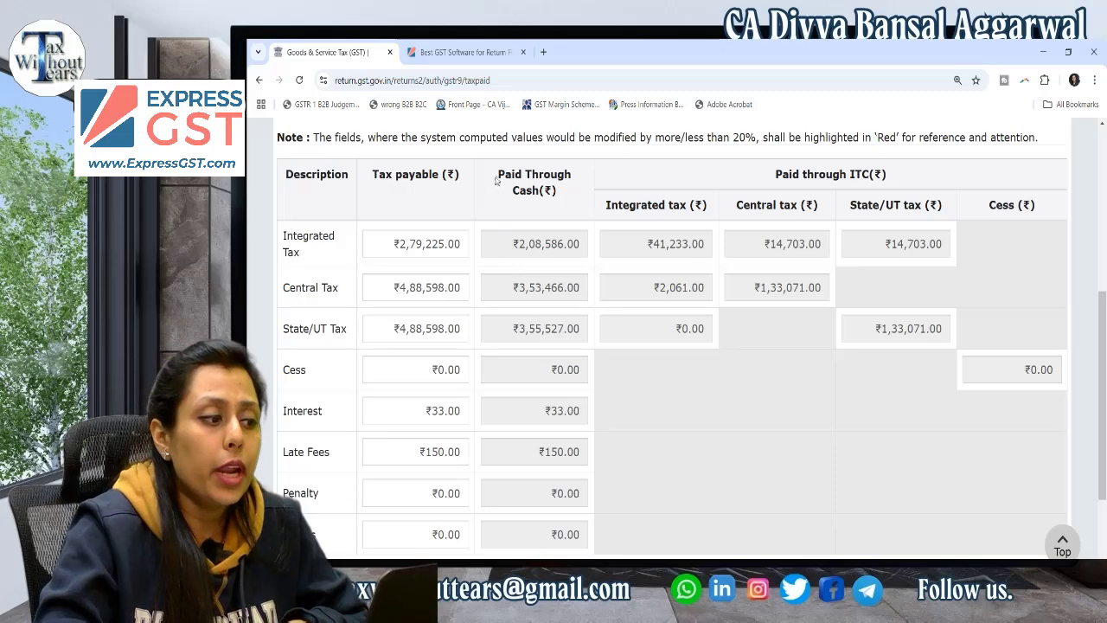
{"action": "left_click_drag", "start_coordinate": [496, 179], "coordinate": [568, 194]}
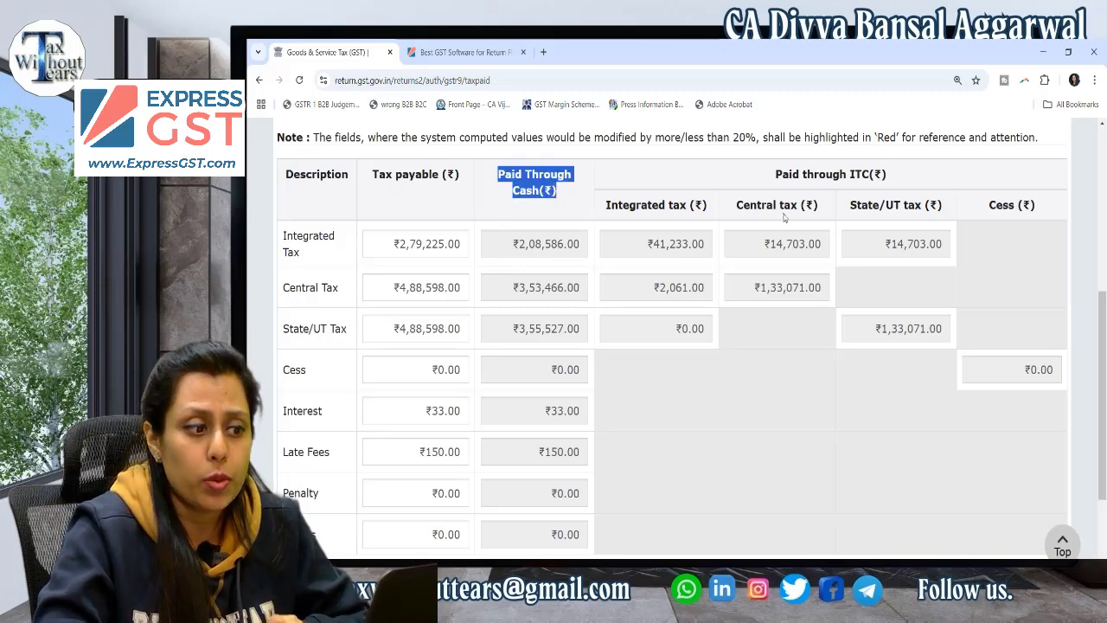
{"action": "left_click_drag", "start_coordinate": [771, 175], "coordinate": [943, 168]}
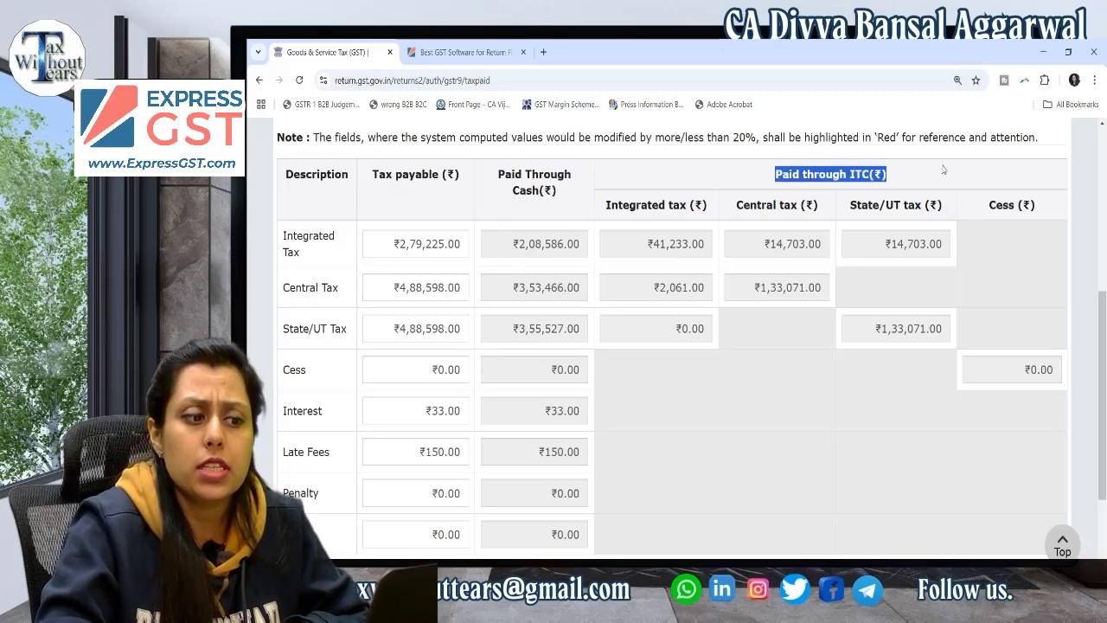
- Activate the tax payable fields for Integrated Tax and Central Tax in turn and review the remaining Table 9 rows
{"action": "left_click", "coordinate": [934, 393]}
{"action": "left_click", "coordinate": [408, 251]}
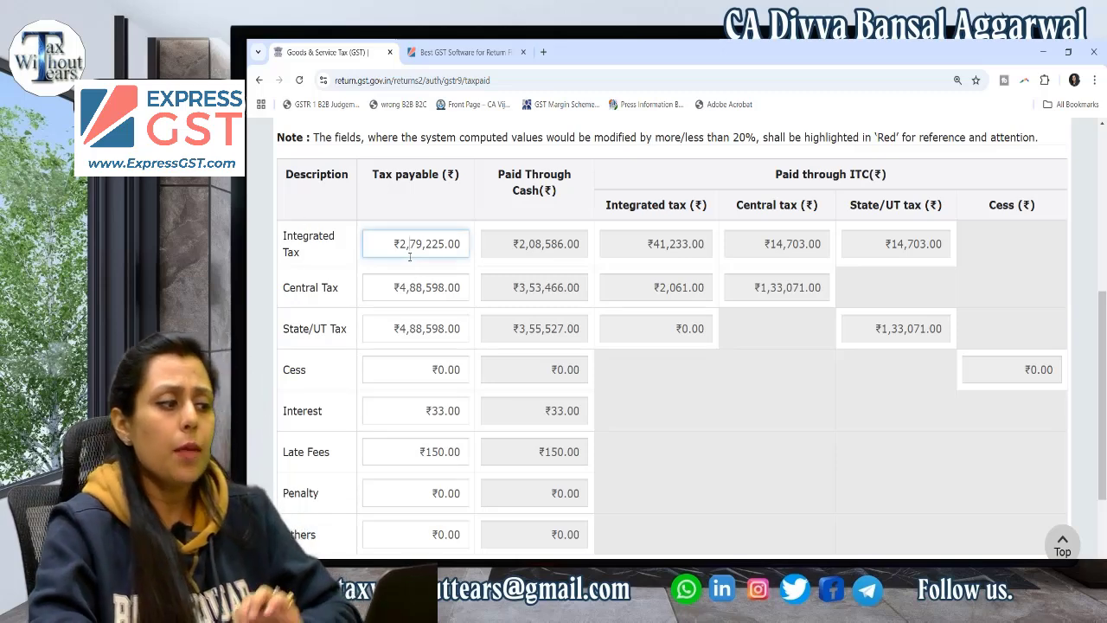
{"action": "left_click", "coordinate": [410, 290]}
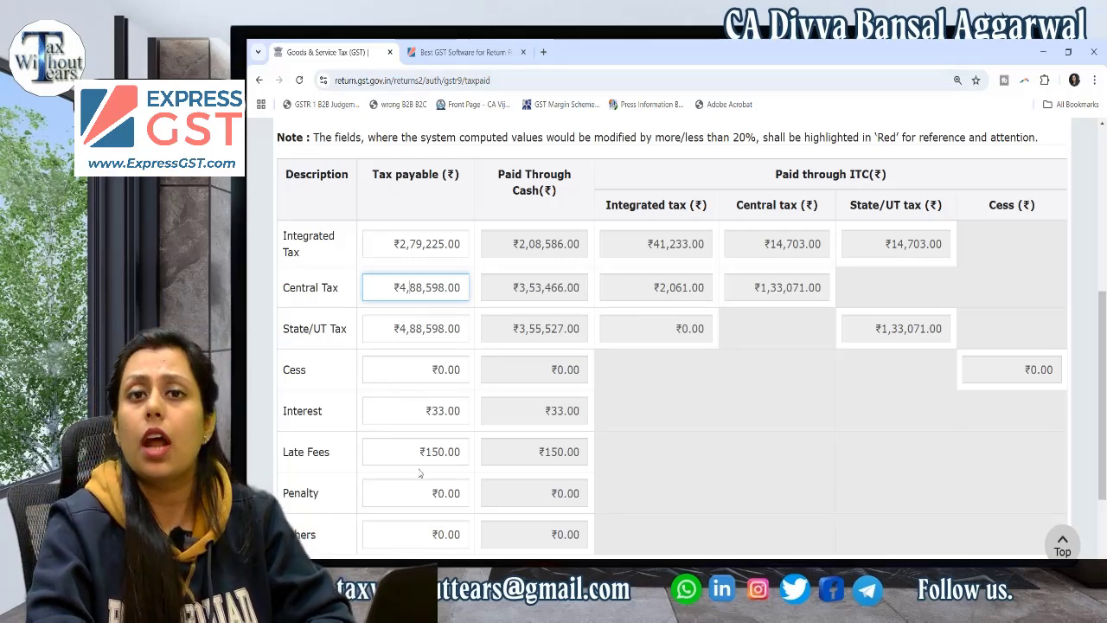
{"action": "scroll", "coordinate": [420, 452], "scroll_direction": "down", "scroll_amount": 3}
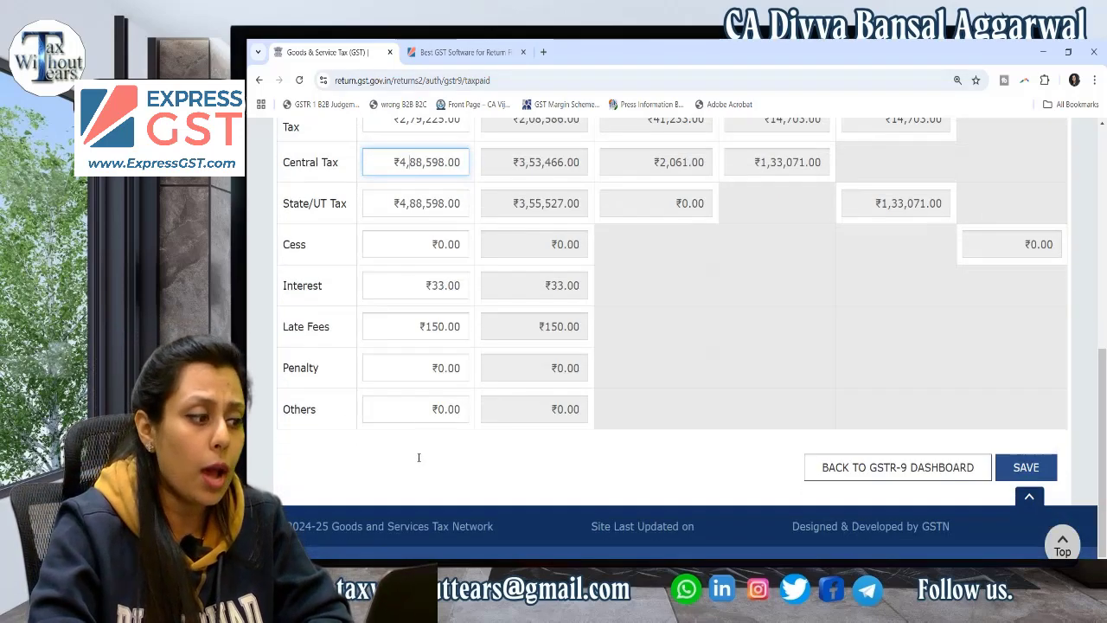
{"action": "scroll", "coordinate": [421, 457], "scroll_direction": "up", "scroll_amount": 3}
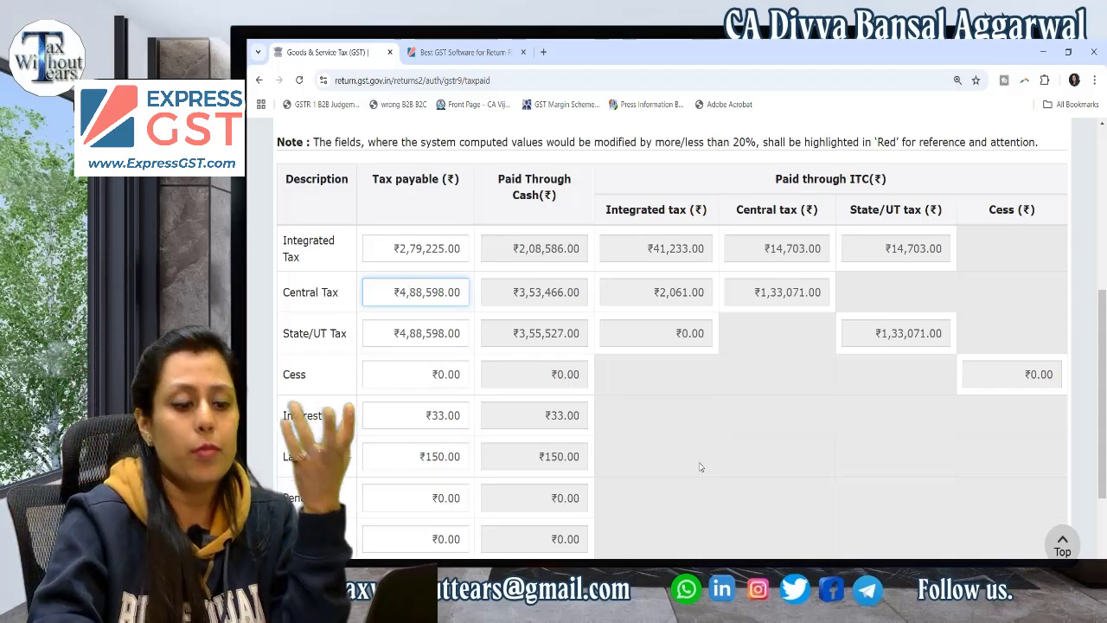
{"action": "scroll", "coordinate": [701, 458], "scroll_direction": "down", "scroll_amount": 2}
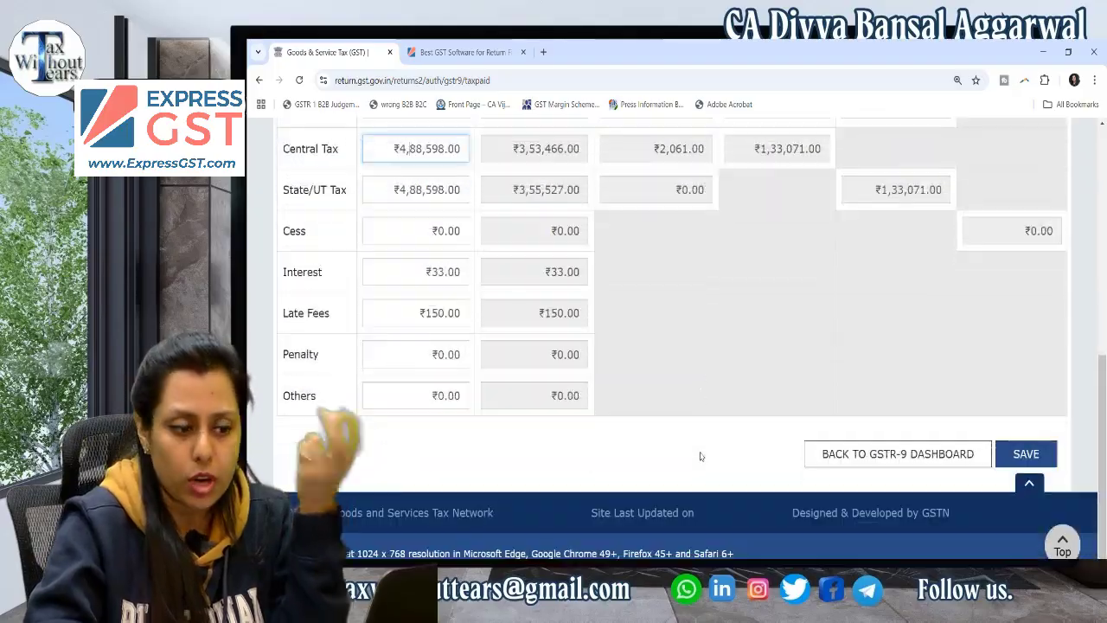
- Leave Table 9 without saving and open Tables 10, 11, 12 & 13 on transactions declared in next year's returns, highlighting their heading
{"action": "left_click", "coordinate": [856, 461]}
{"action": "scroll", "coordinate": [854, 445], "scroll_direction": "down", "scroll_amount": 10}
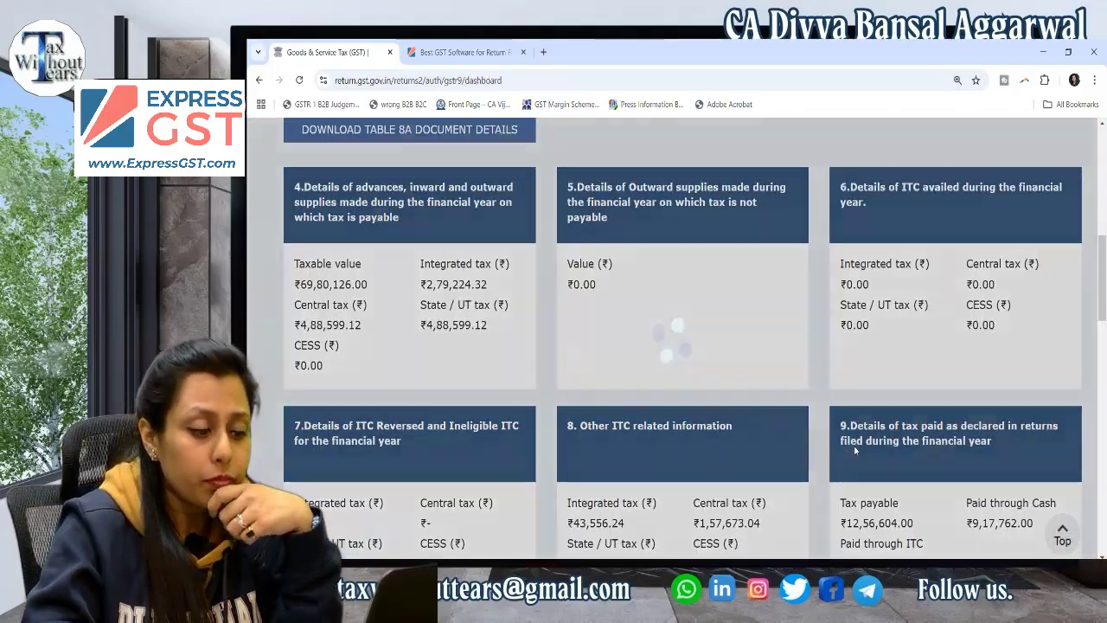
{"action": "scroll", "coordinate": [855, 445], "scroll_direction": "down", "scroll_amount": 2}
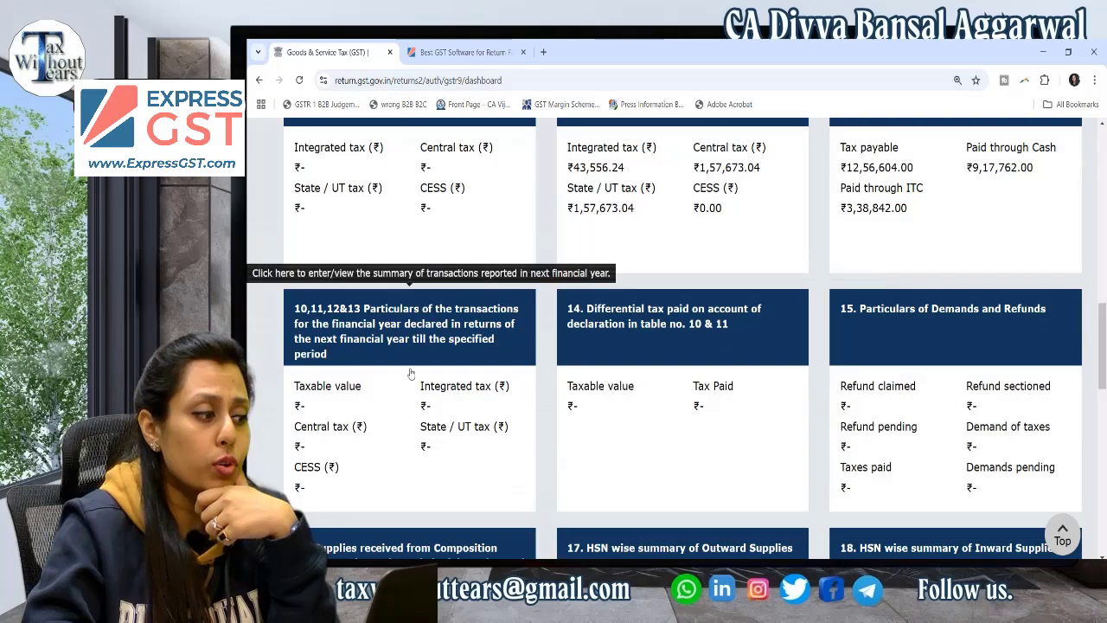
{"action": "left_click", "coordinate": [411, 371]}
{"action": "scroll", "coordinate": [273, 154], "scroll_direction": "down", "scroll_amount": 3}
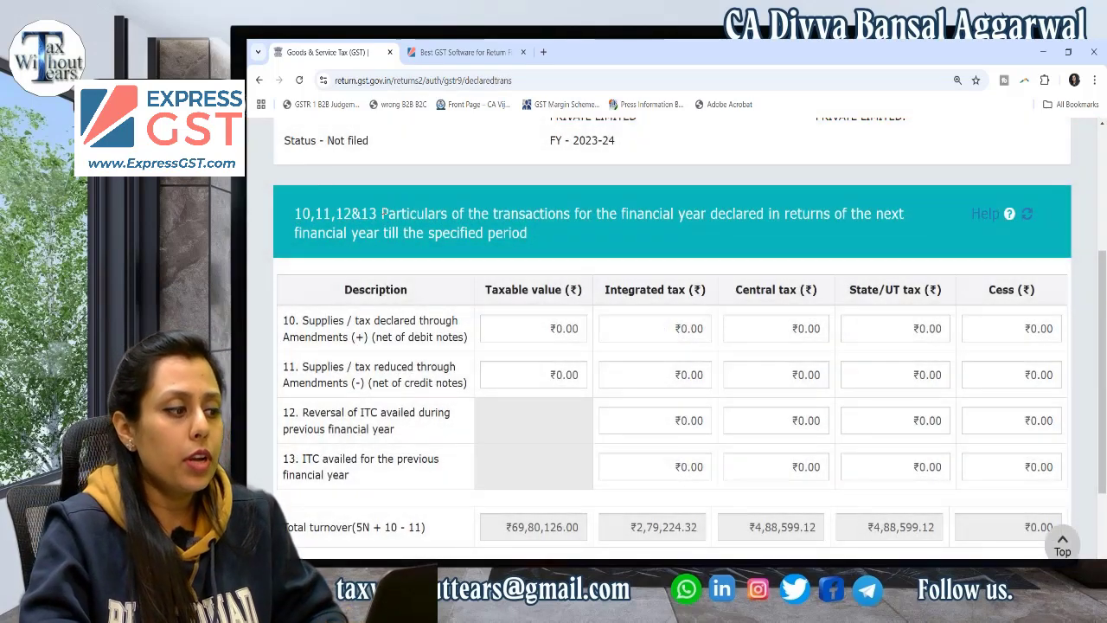
{"action": "triple_click", "coordinate": [382, 213]}
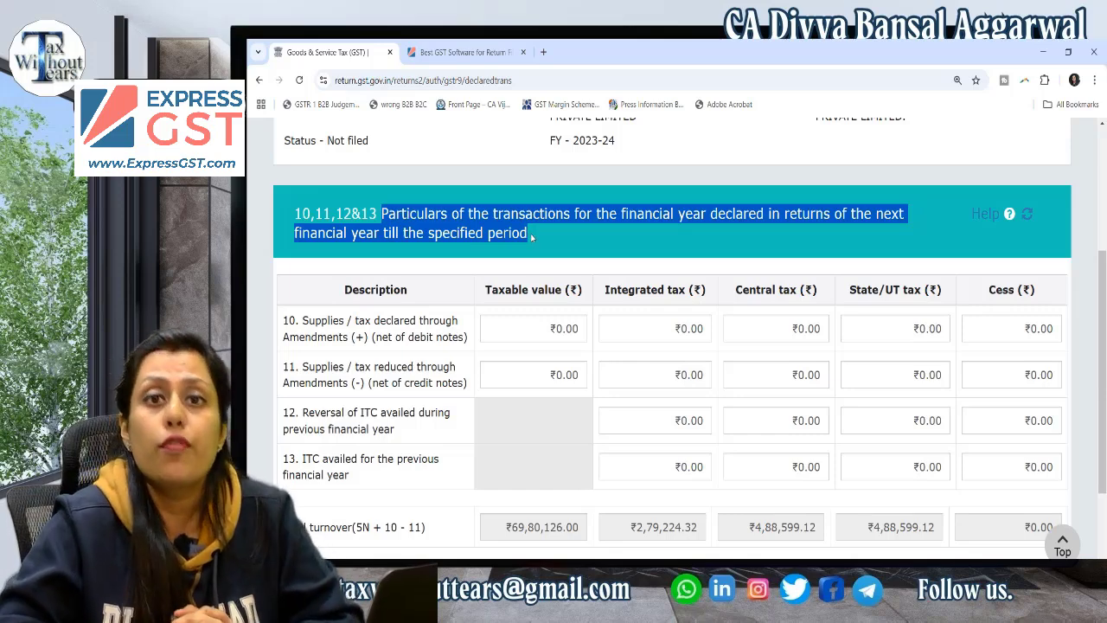
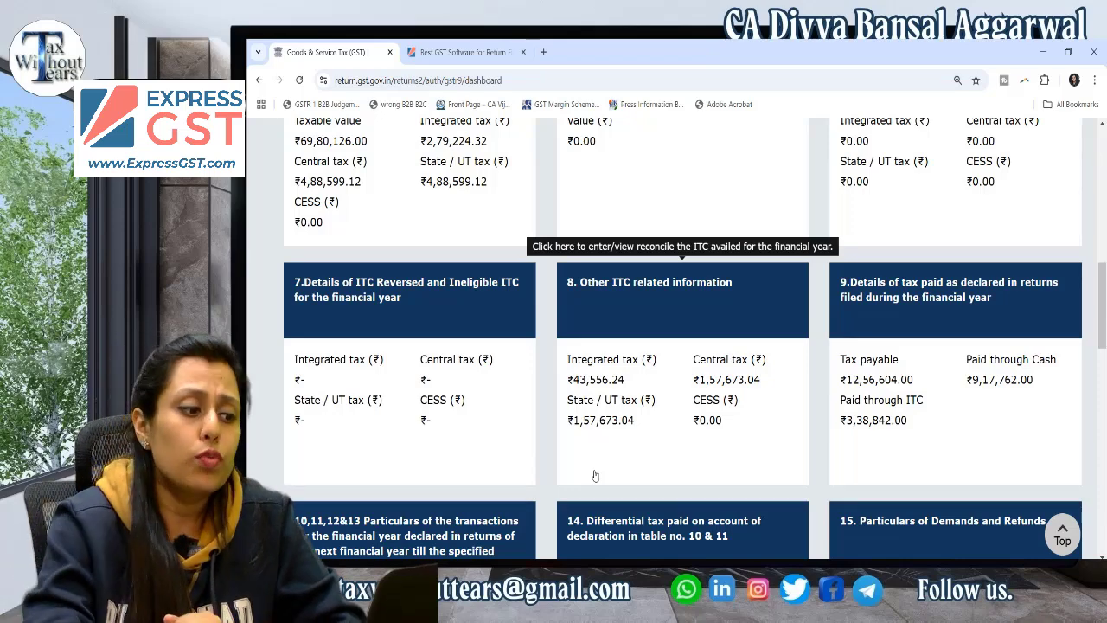
- Open Table 14 on differential tax paid on account of declaration in tables 10 & 11 and review its rows
{"action": "scroll", "coordinate": [595, 475], "scroll_direction": "up", "scroll_amount": 1}
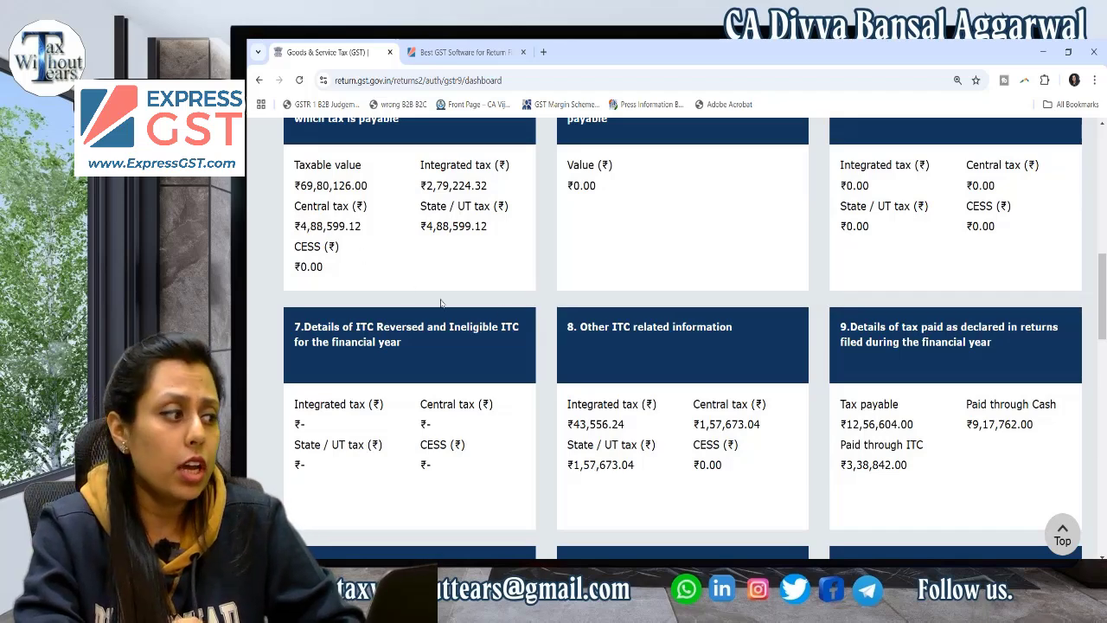
{"action": "scroll", "coordinate": [442, 304], "scroll_direction": "up", "scroll_amount": 1}
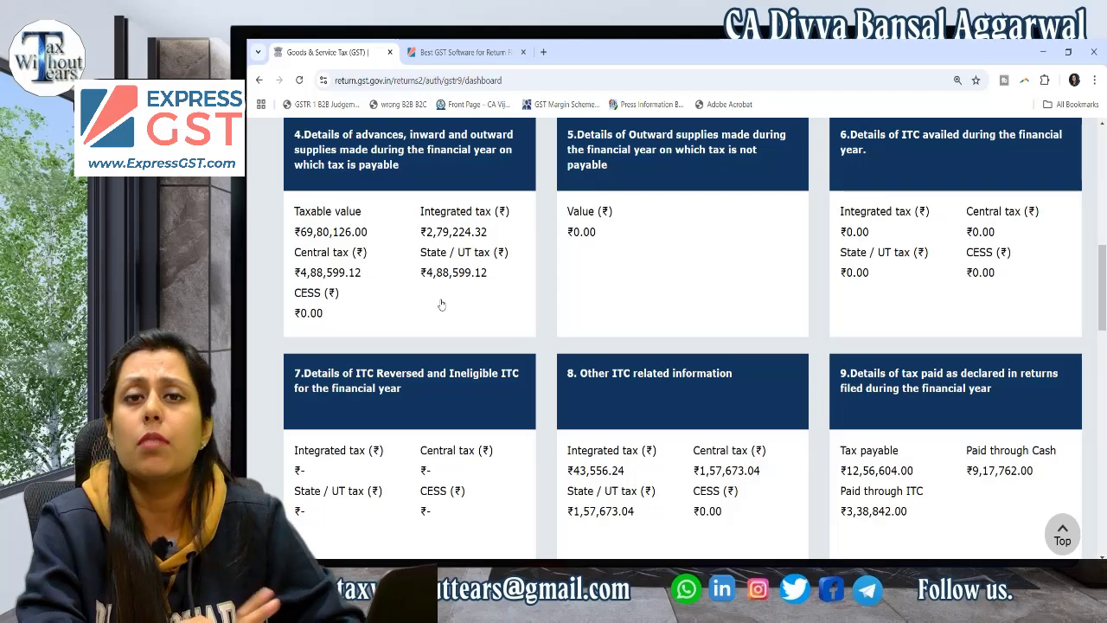
{"action": "scroll", "coordinate": [441, 304], "scroll_direction": "down", "scroll_amount": 2}
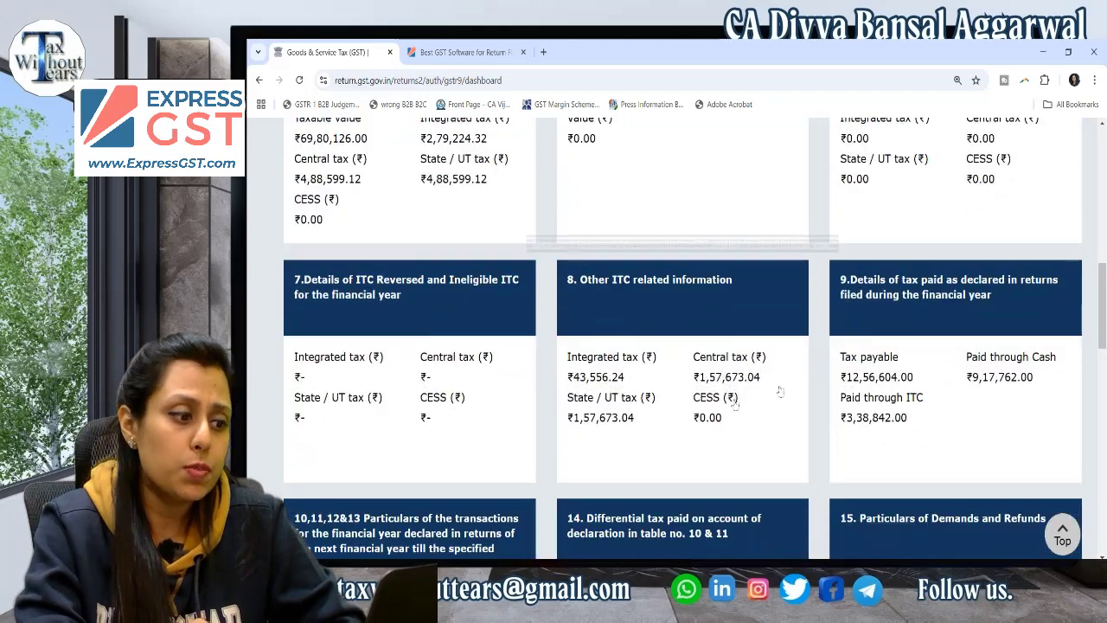
{"action": "scroll", "coordinate": [912, 369], "scroll_direction": "down", "scroll_amount": 4}
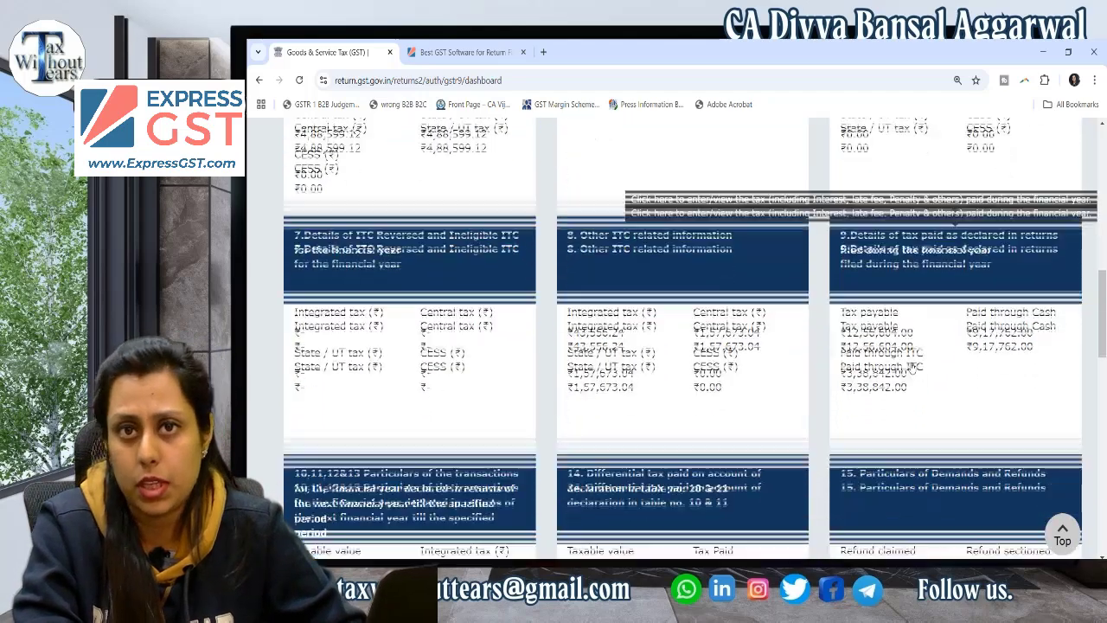
{"action": "scroll", "coordinate": [912, 369], "scroll_direction": "down", "scroll_amount": 2}
{"action": "left_click", "coordinate": [691, 300]}
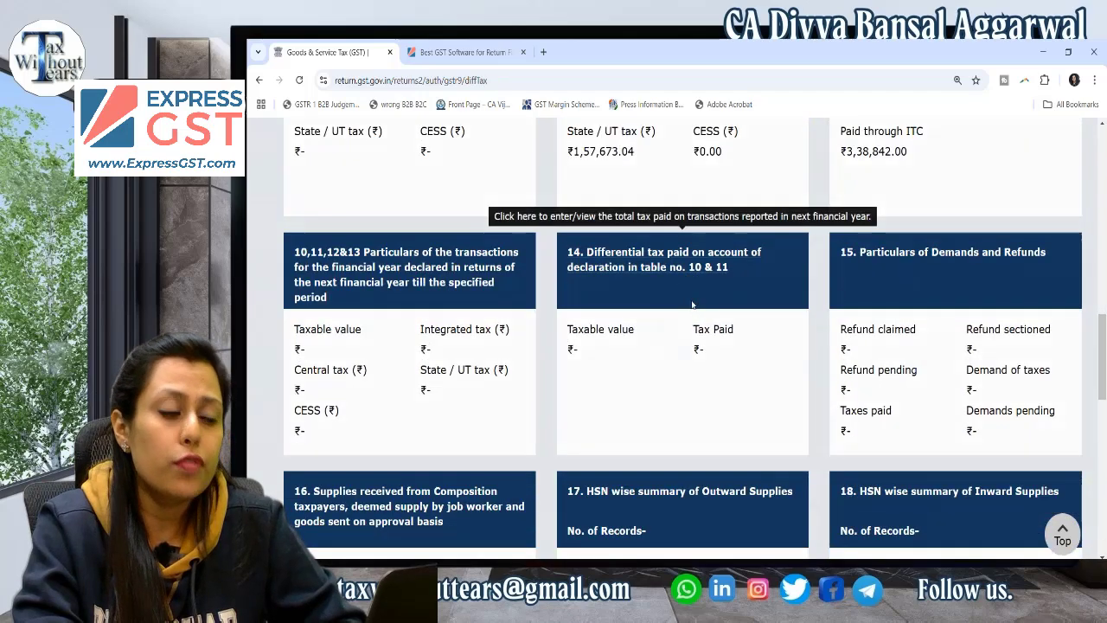
{"action": "scroll", "coordinate": [692, 302], "scroll_direction": "down", "scroll_amount": 5}
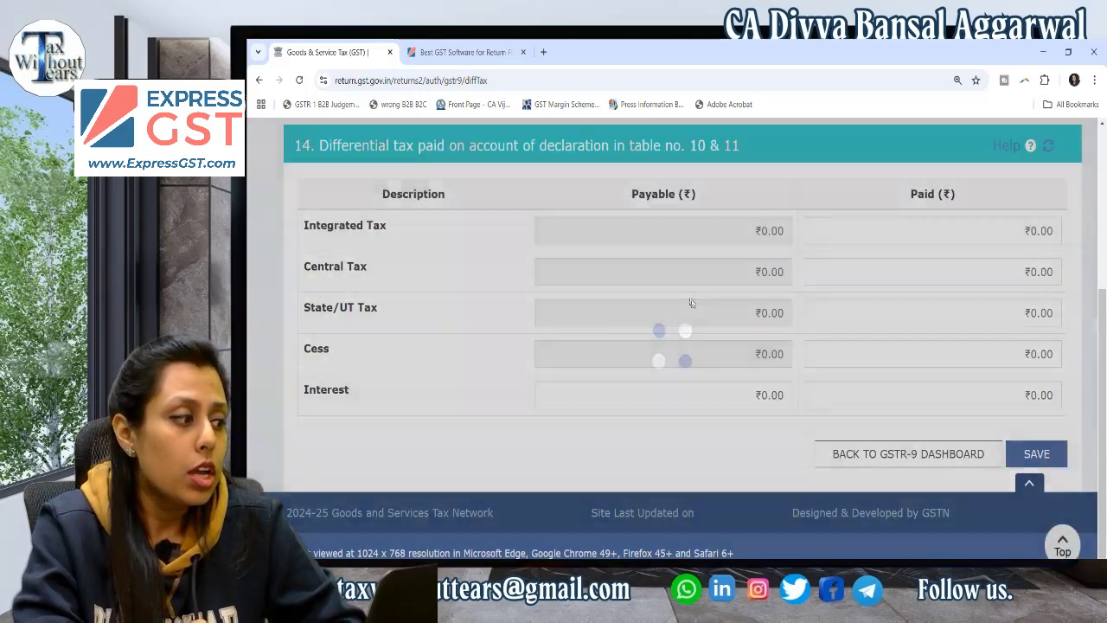
{"action": "scroll", "coordinate": [483, 186], "scroll_direction": "up", "scroll_amount": 1}
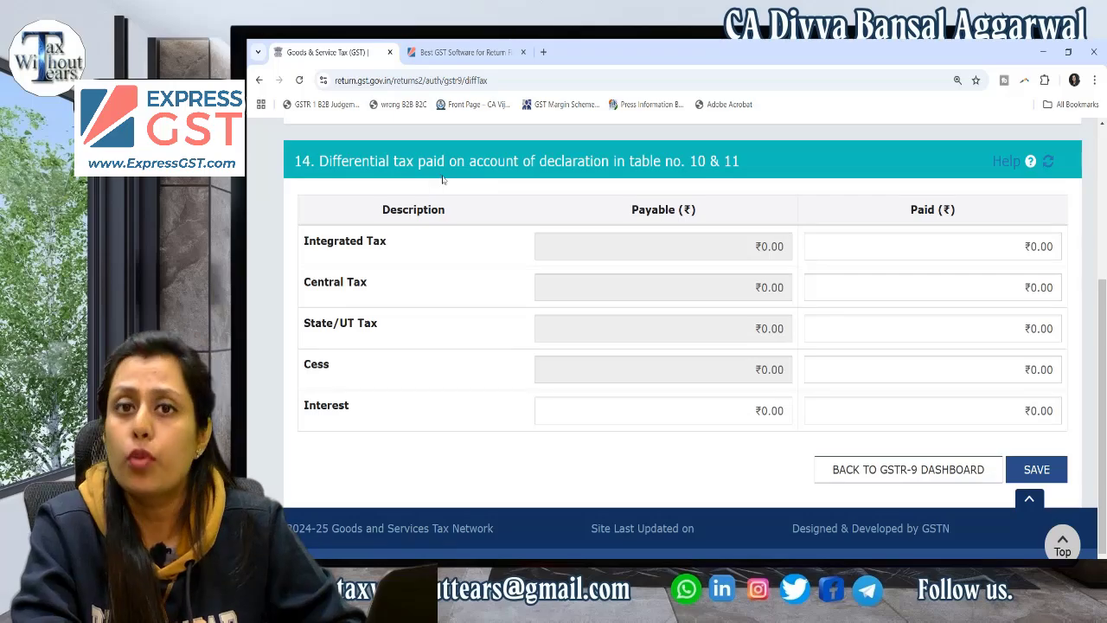
- Leave Table 14 without saving and review the boxes for Tables 4 to 9 on the GSTR-9 dashboard
{"action": "left_click", "coordinate": [865, 472]}
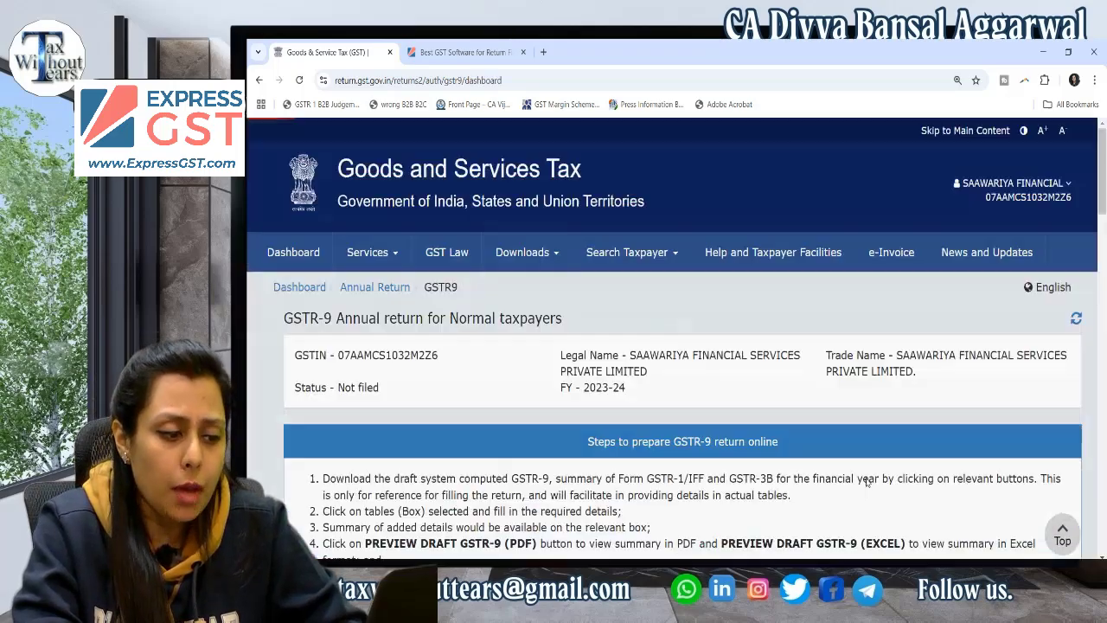
{"action": "scroll", "coordinate": [865, 474], "scroll_direction": "down", "scroll_amount": 5}
{"action": "scroll", "coordinate": [867, 474], "scroll_direction": "down", "scroll_amount": 2}
{"action": "scroll", "coordinate": [866, 474], "scroll_direction": "up", "scroll_amount": 1}
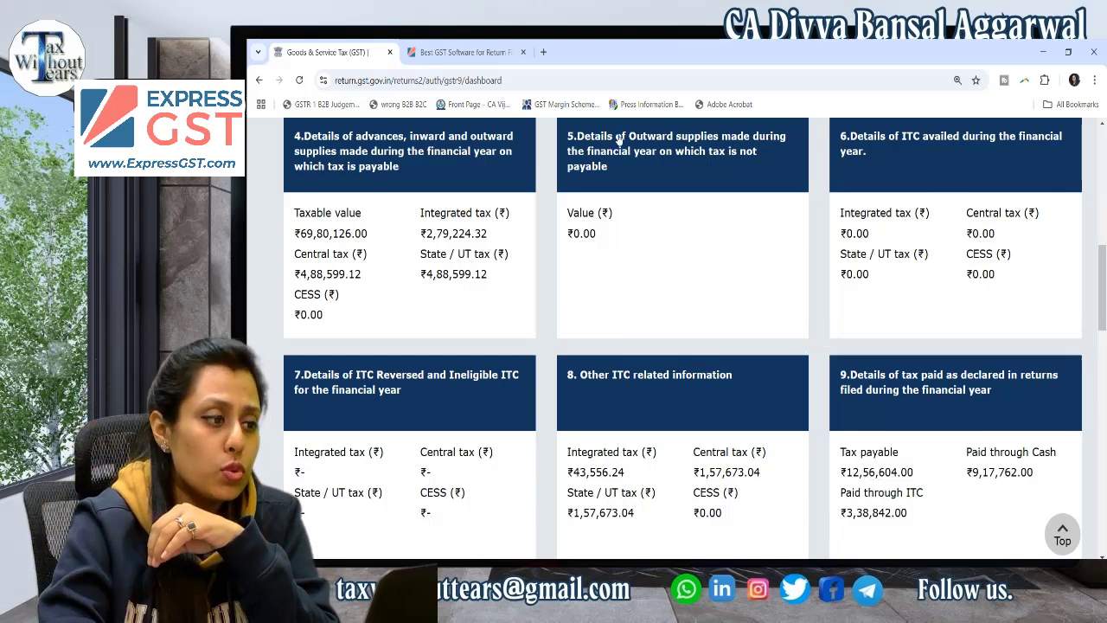
- Switch to ExpressGST, review the Reconciliation section, and check the annual Books vs R1 sales matching summary before returning to the company dashboard
{"action": "left_click", "coordinate": [451, 47]}
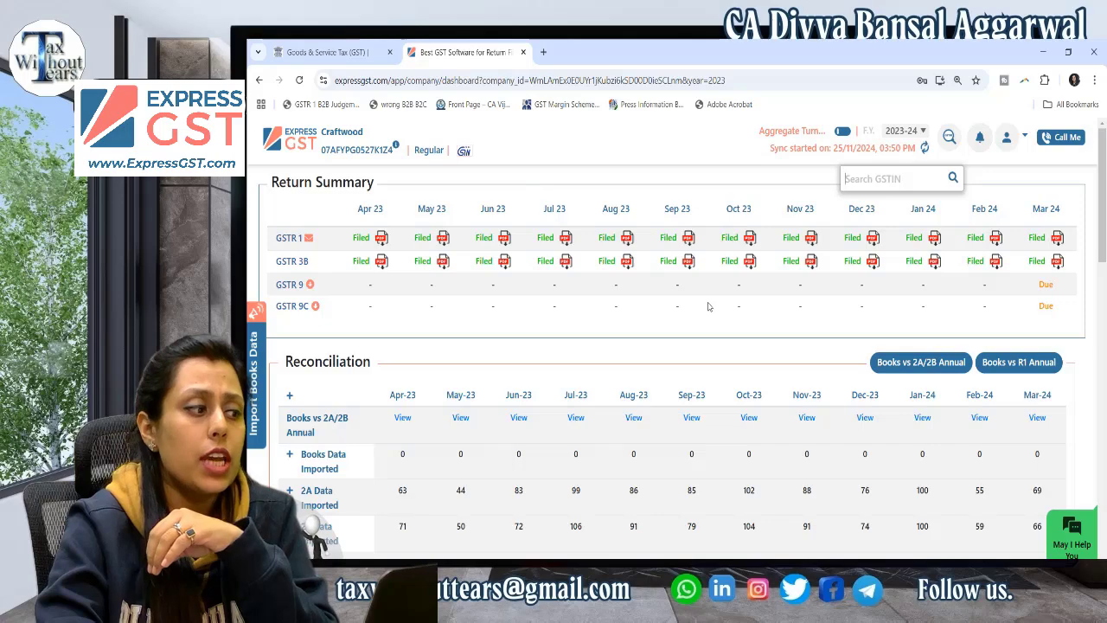
{"action": "scroll", "coordinate": [708, 306], "scroll_direction": "down", "scroll_amount": 1}
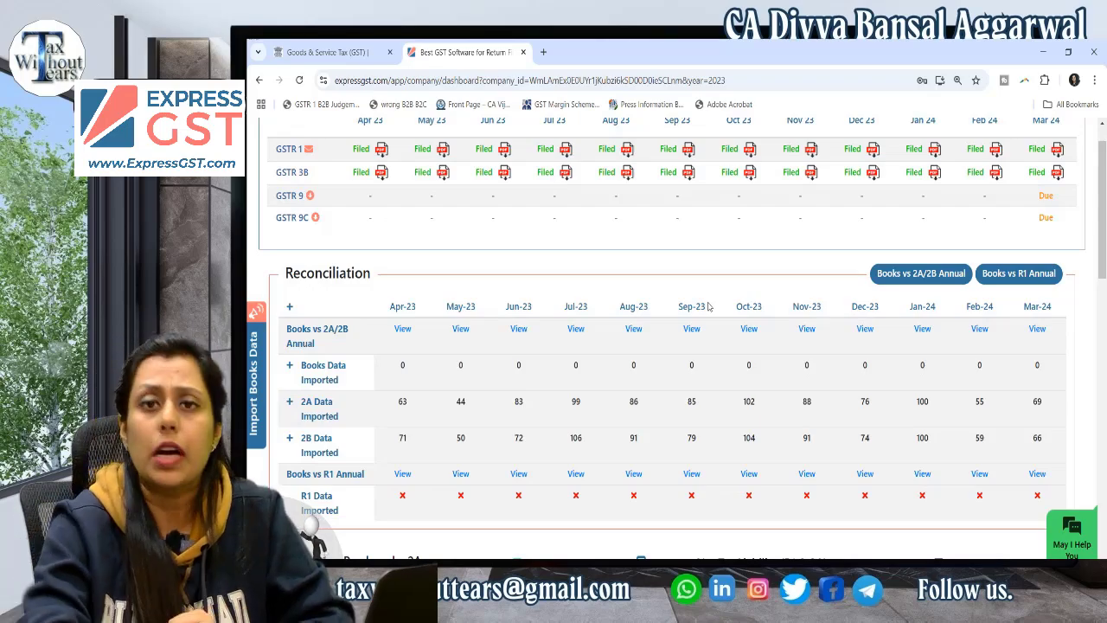
{"action": "scroll", "coordinate": [433, 198], "scroll_direction": "up", "scroll_amount": 1}
{"action": "scroll", "coordinate": [447, 229], "scroll_direction": "down", "scroll_amount": 2}
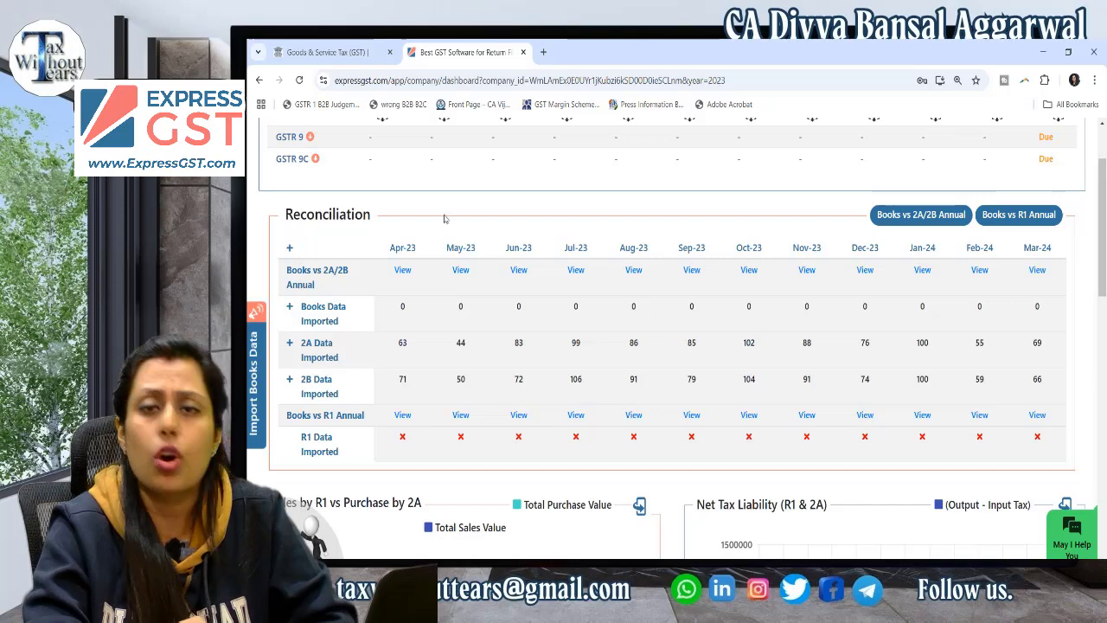
{"action": "scroll", "coordinate": [442, 217], "scroll_direction": "down", "scroll_amount": 1}
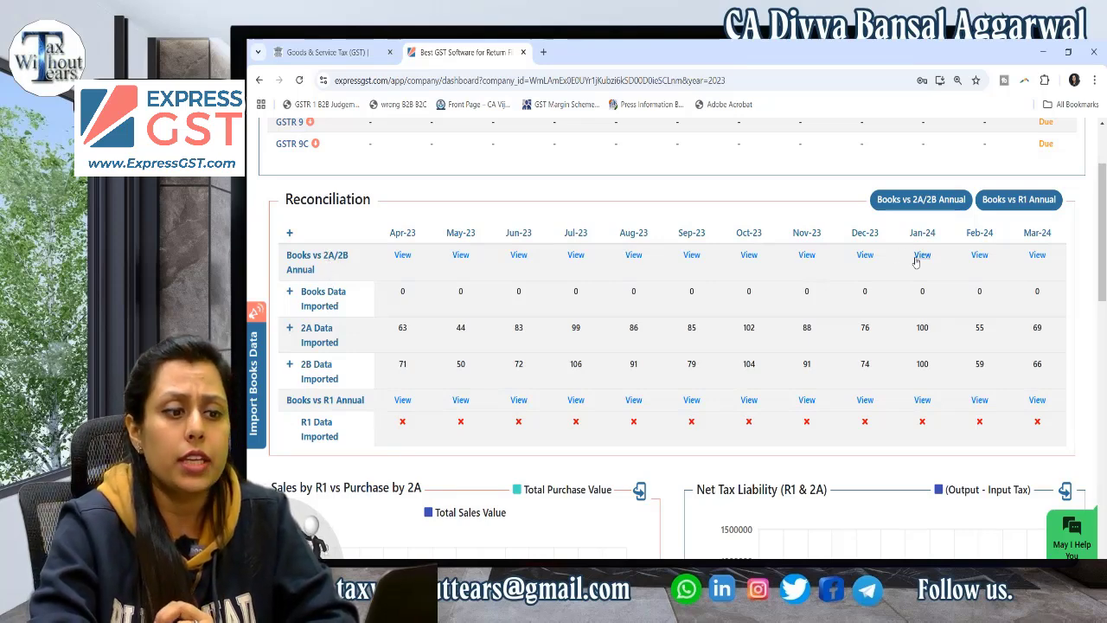
{"action": "left_click", "coordinate": [1019, 201]}
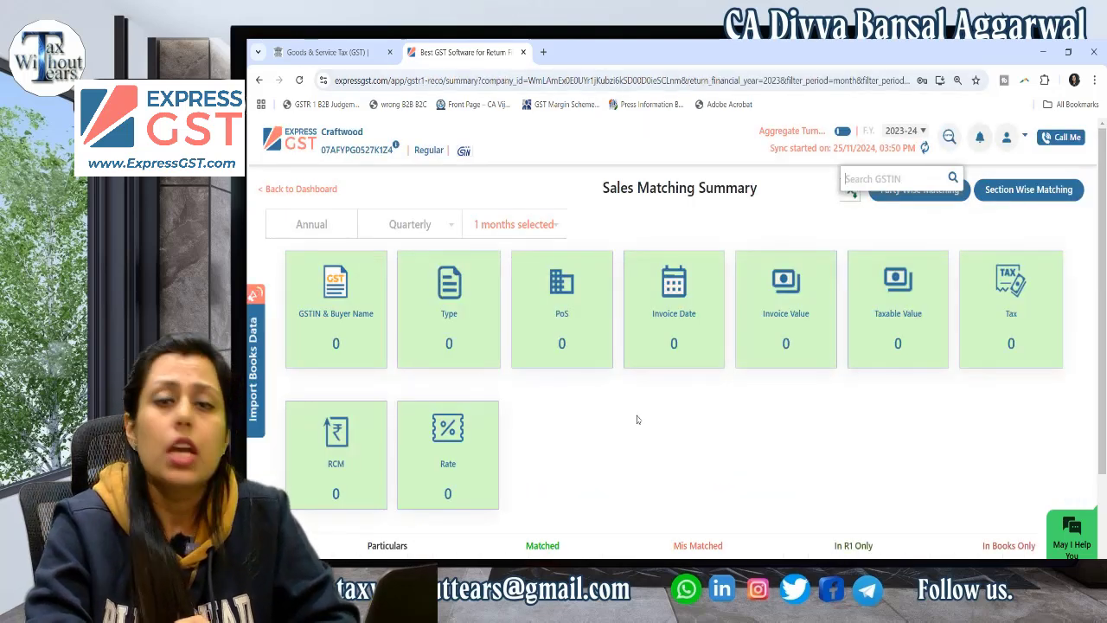
{"action": "left_click", "coordinate": [299, 190]}
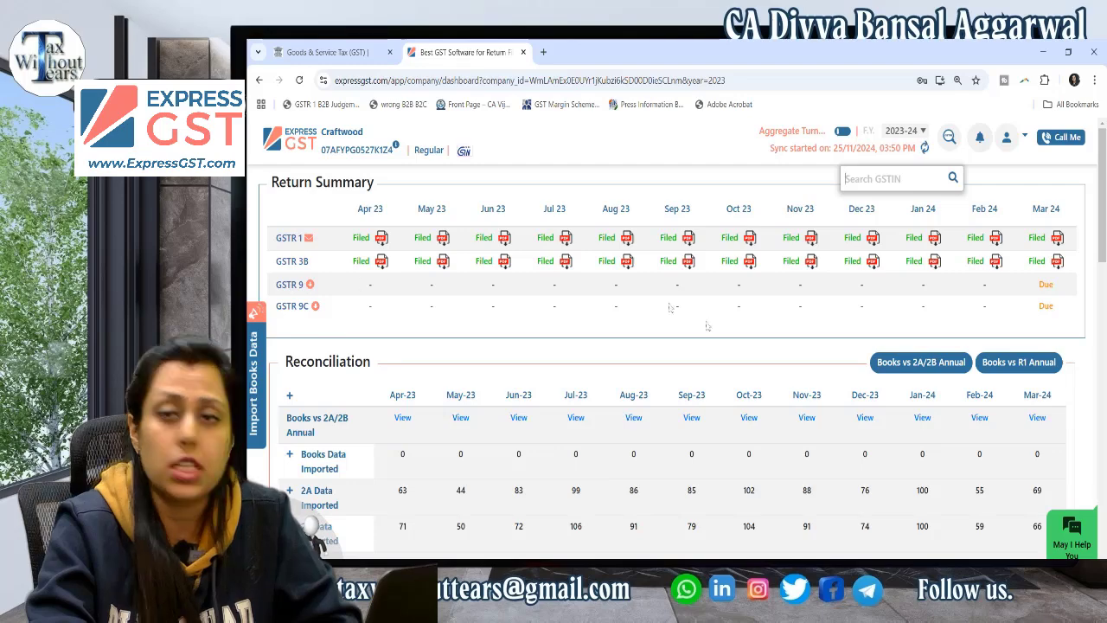
- Open the due GSTR 9 return for 2023-24 and expand the Comparison of GSTR 1, 3B and Books in its Snapshot
{"action": "key", "text": "ctrl+plus"}
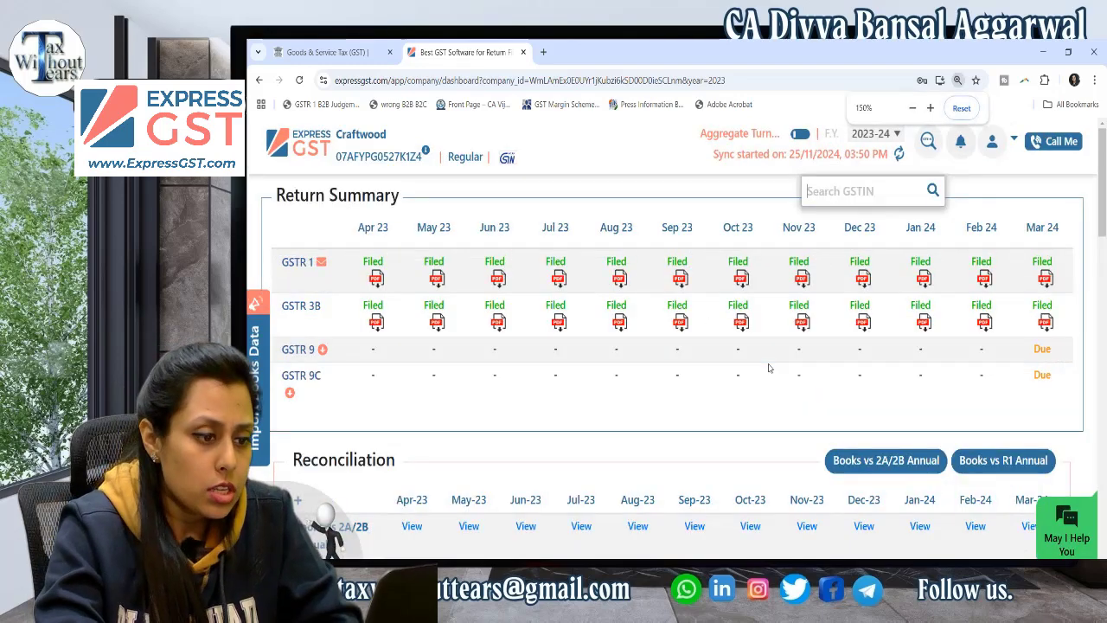
{"action": "key", "text": "ctrl+plus"}
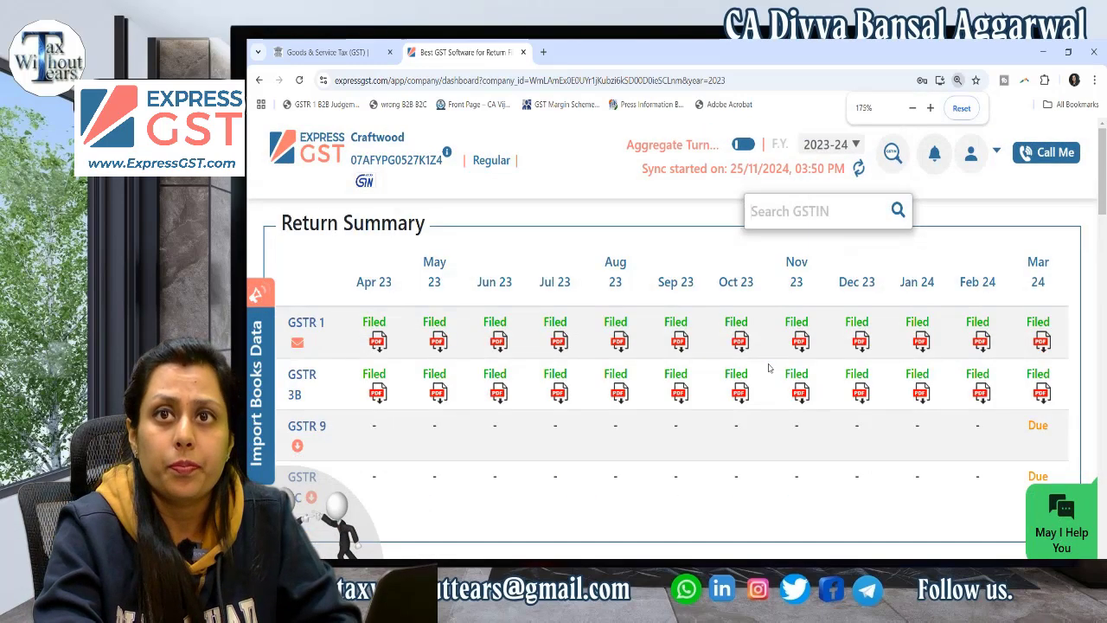
{"action": "left_click", "coordinate": [1038, 426]}
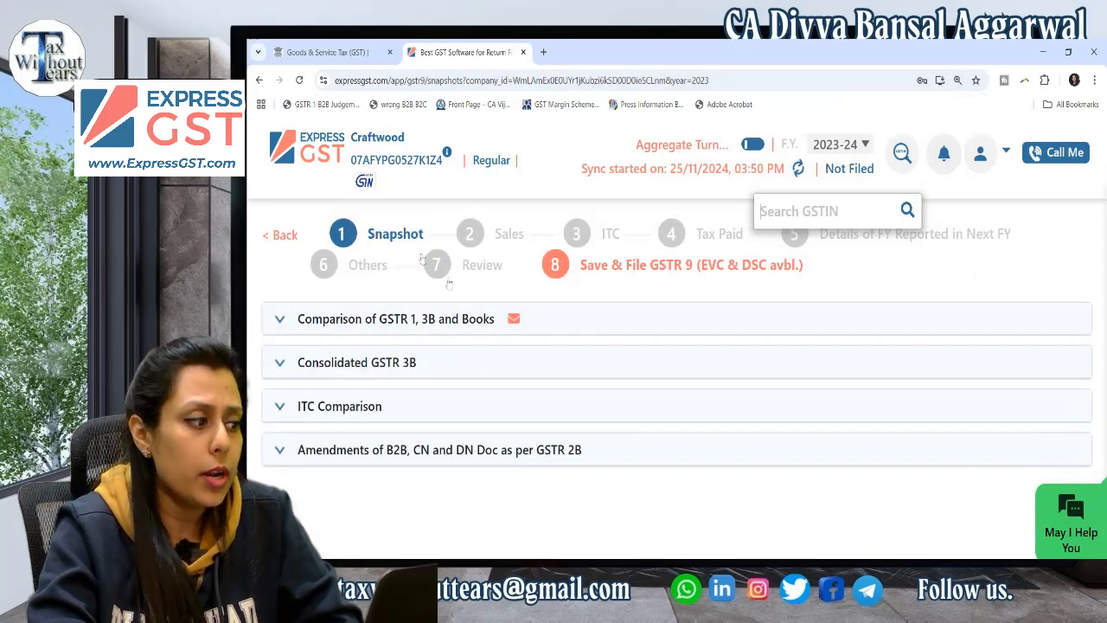
{"action": "left_click", "coordinate": [358, 324]}
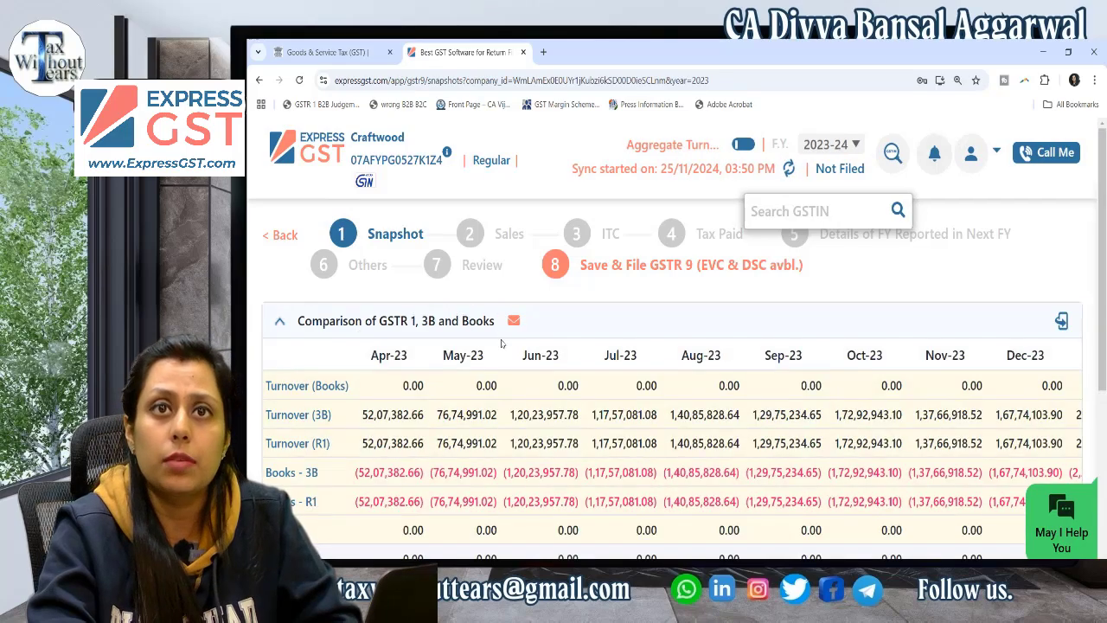
{"action": "scroll", "coordinate": [501, 343], "scroll_direction": "down", "scroll_amount": 4}
{"action": "scroll", "coordinate": [817, 276], "scroll_direction": "up", "scroll_amount": 4}
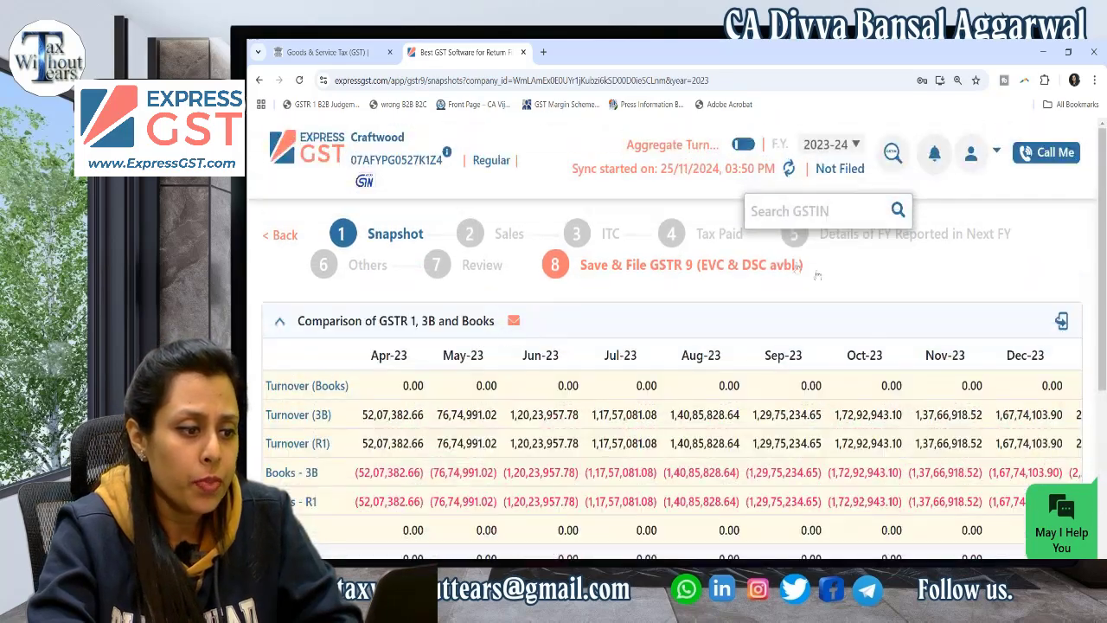
- Show the detailed turnover breakdown of the GSTR 1, 3B and Books comparison and examine the taxable and zero-rated outward supplies
{"action": "left_click", "coordinate": [1062, 320]}
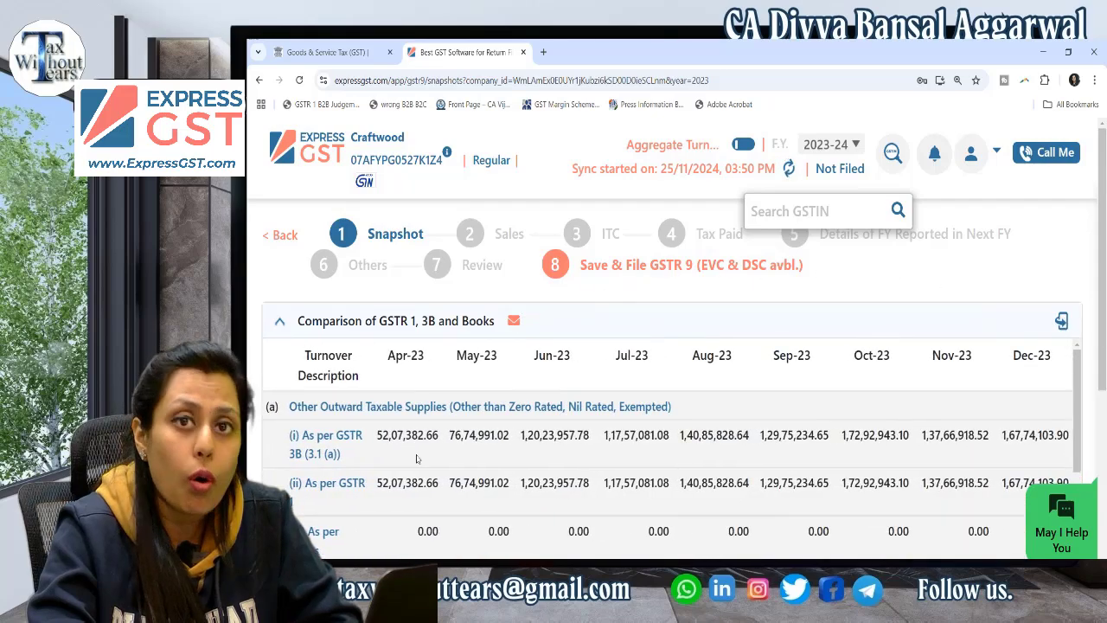
{"action": "scroll", "coordinate": [416, 458], "scroll_direction": "down", "scroll_amount": 3}
{"action": "scroll", "coordinate": [418, 429], "scroll_direction": "up", "scroll_amount": 3}
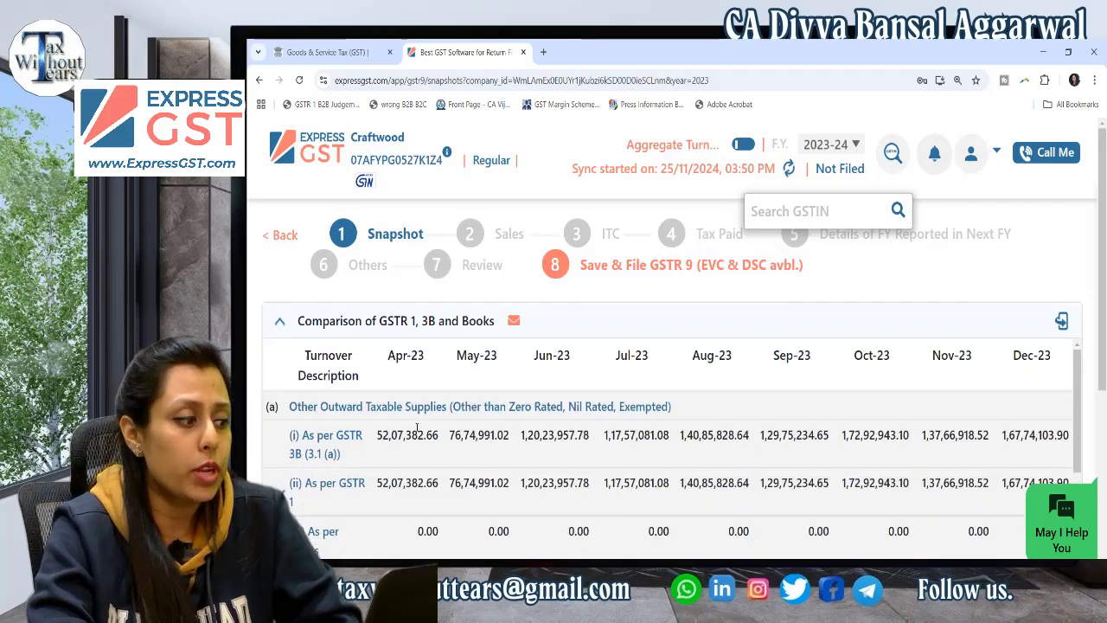
{"action": "scroll", "coordinate": [417, 428], "scroll_direction": "down", "scroll_amount": 1}
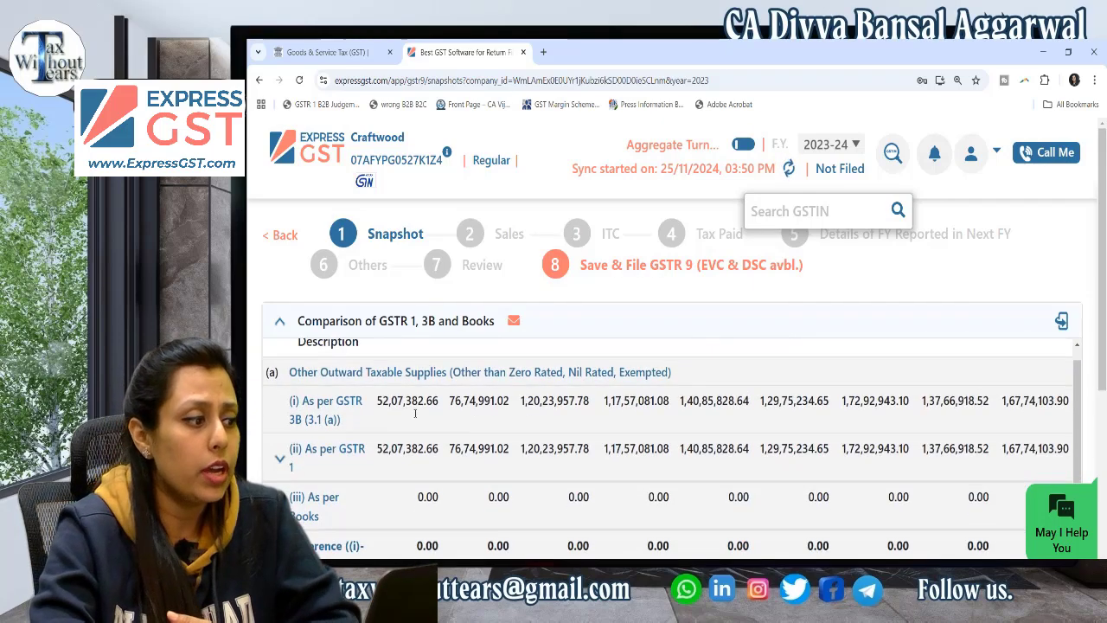
{"action": "scroll", "coordinate": [415, 414], "scroll_direction": "up", "scroll_amount": 1}
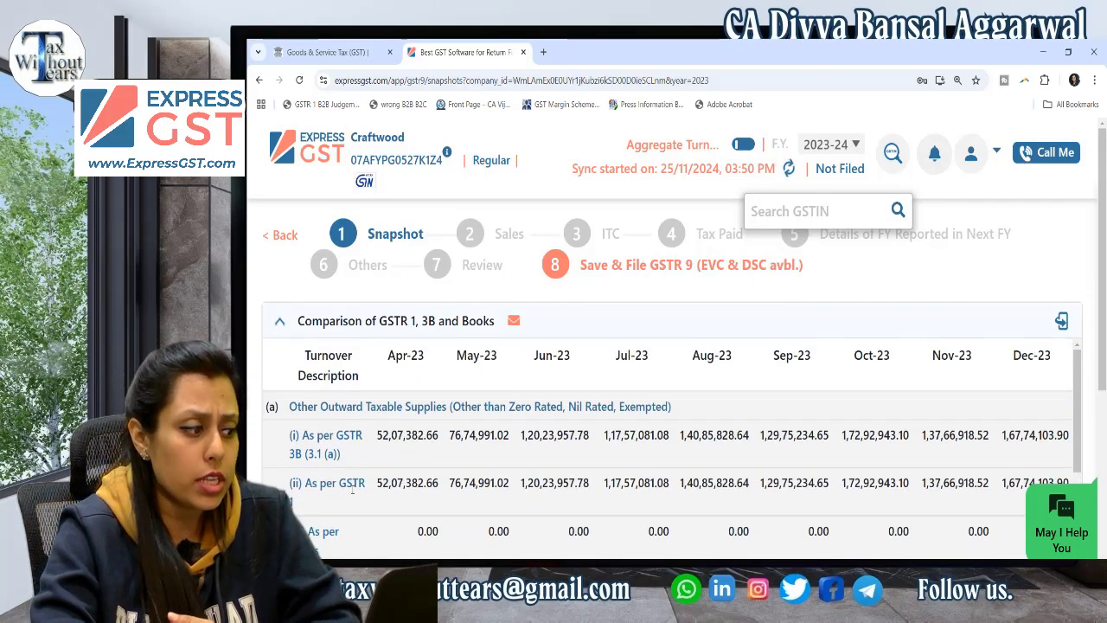
{"action": "scroll", "coordinate": [352, 490], "scroll_direction": "down", "scroll_amount": 1}
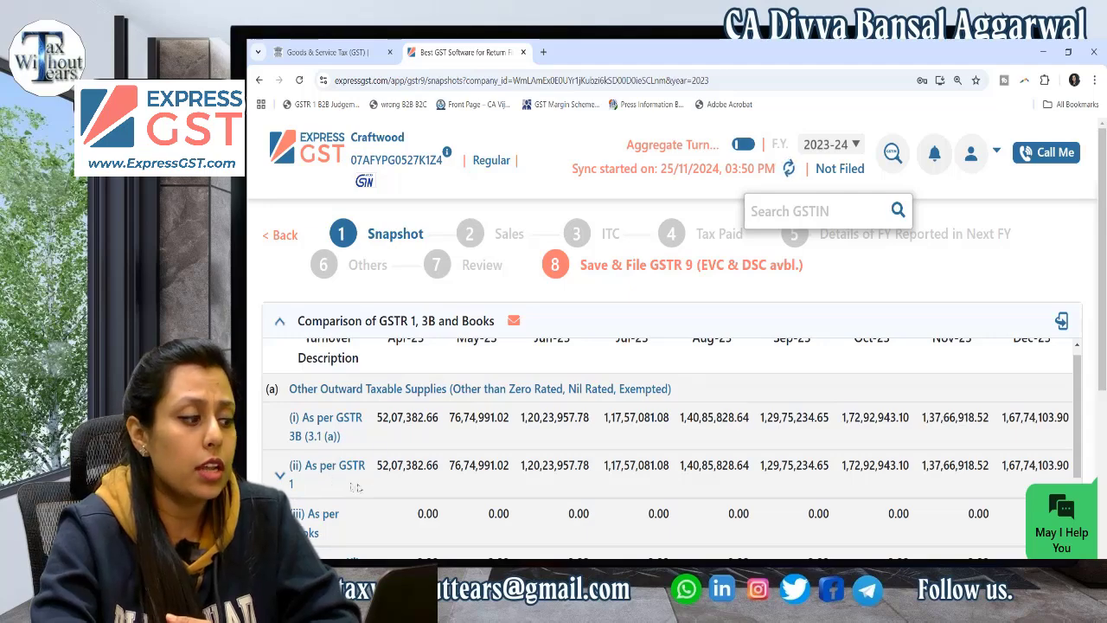
{"action": "scroll", "coordinate": [398, 458], "scroll_direction": "down", "scroll_amount": 4}
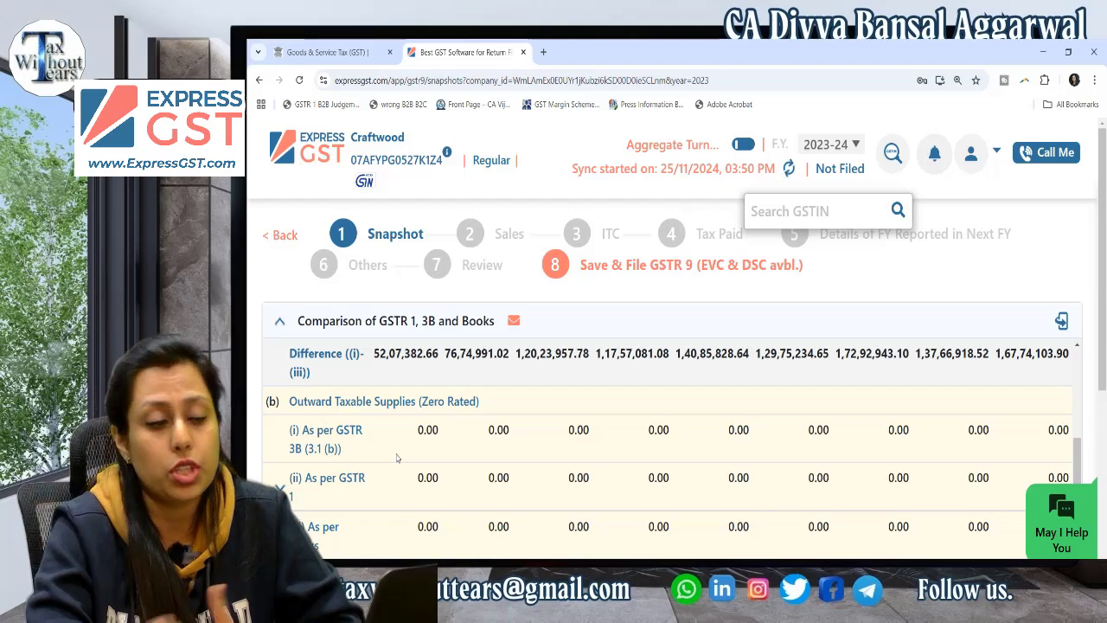
{"action": "scroll", "coordinate": [397, 458], "scroll_direction": "up", "scroll_amount": 4}
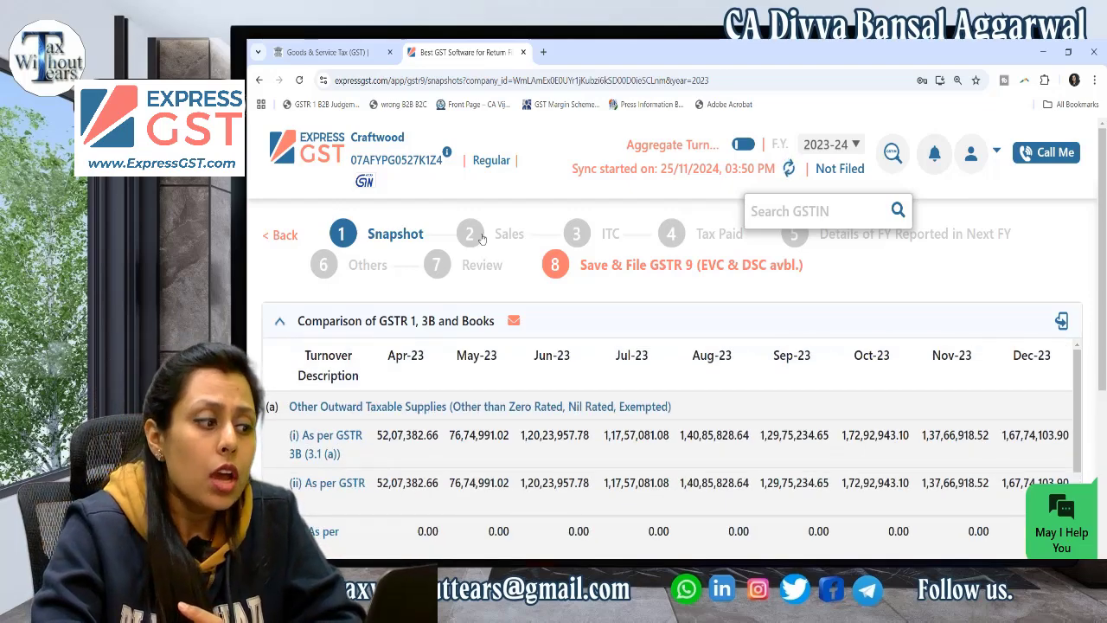
- Open the Sales stage, expand the B2C supplies row in Table 4, and highlight its taxable amount as per GSTN
{"action": "left_click", "coordinate": [471, 235]}
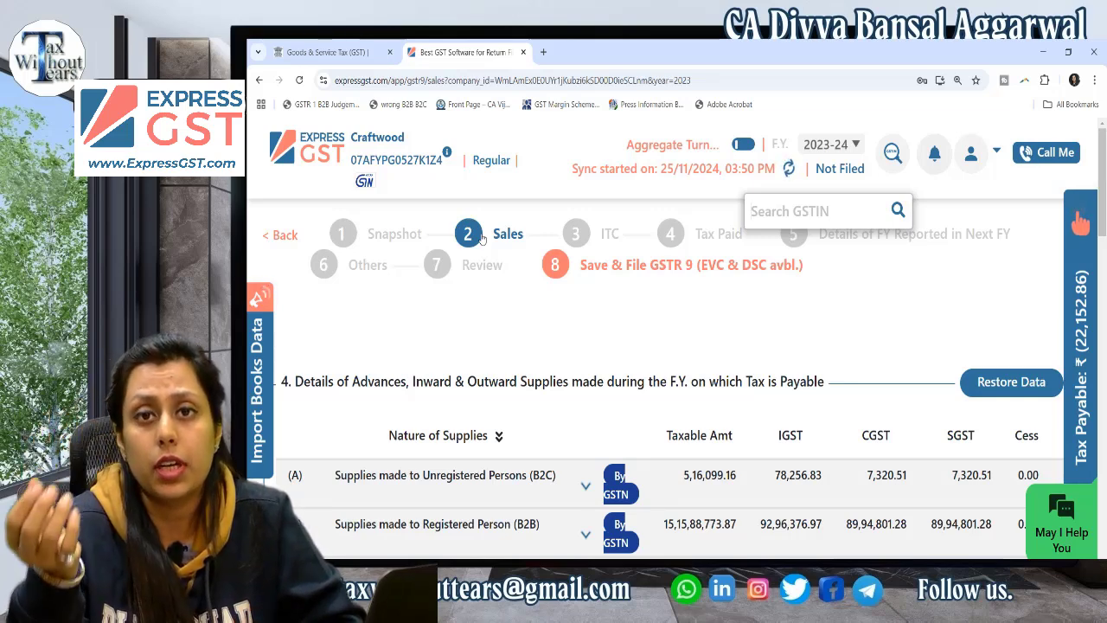
{"action": "scroll", "coordinate": [482, 239], "scroll_direction": "down", "scroll_amount": 3}
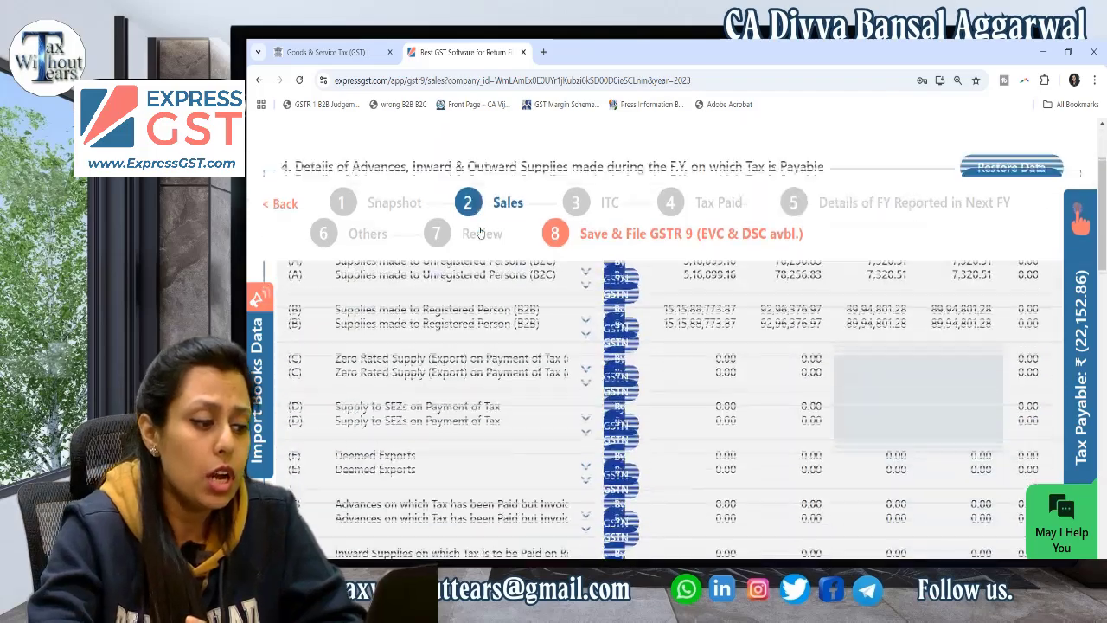
{"action": "key", "text": "ctrl+minus"}
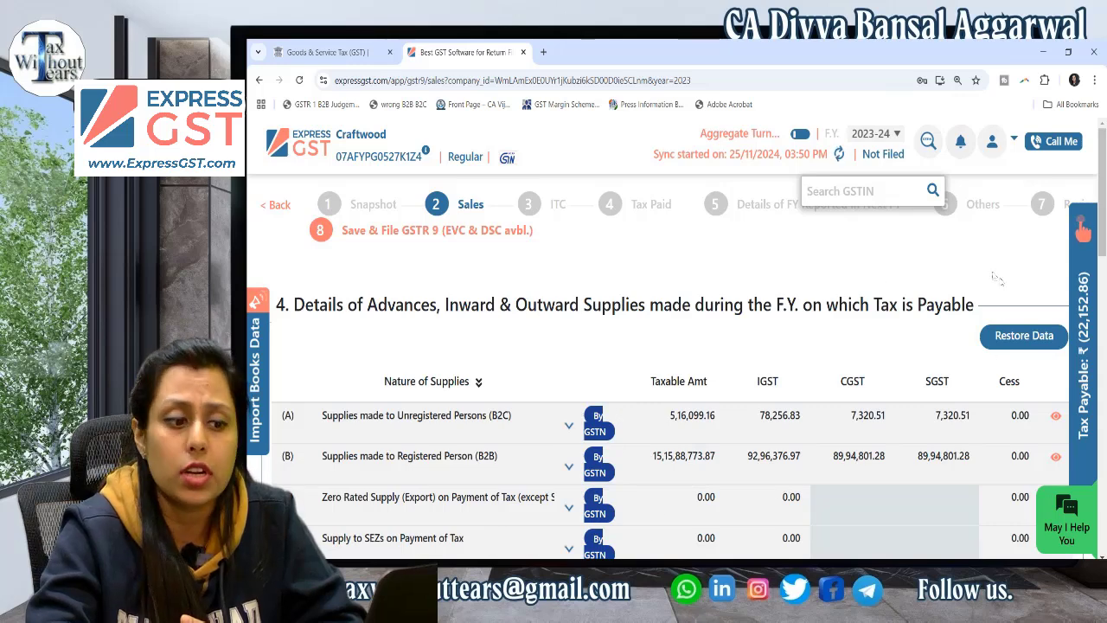
{"action": "left_click", "coordinate": [569, 425]}
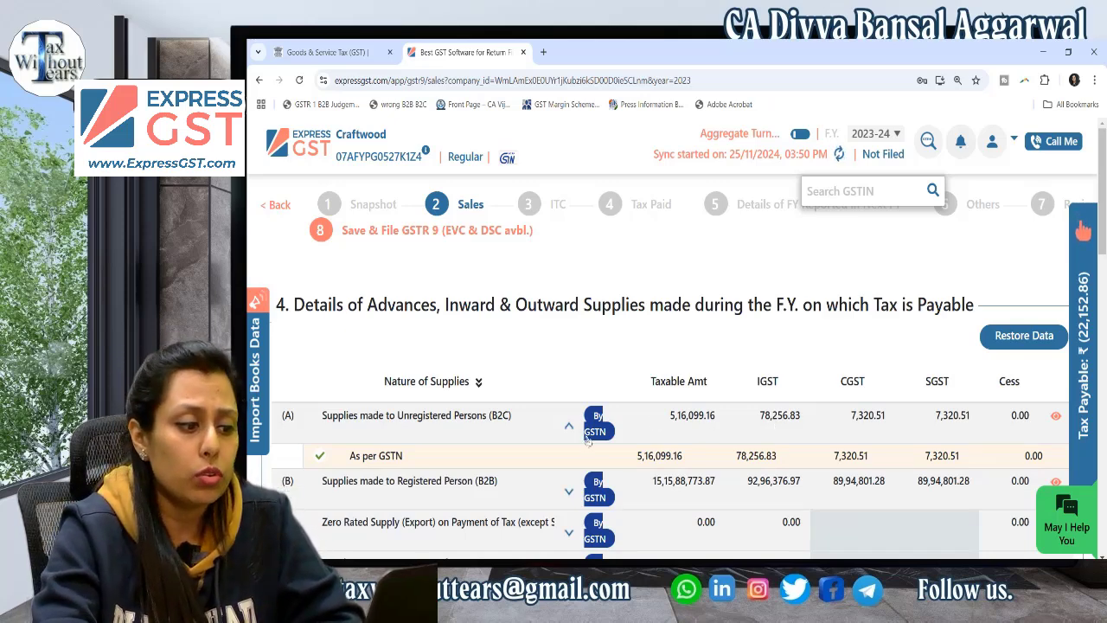
{"action": "double_click", "coordinate": [645, 456]}
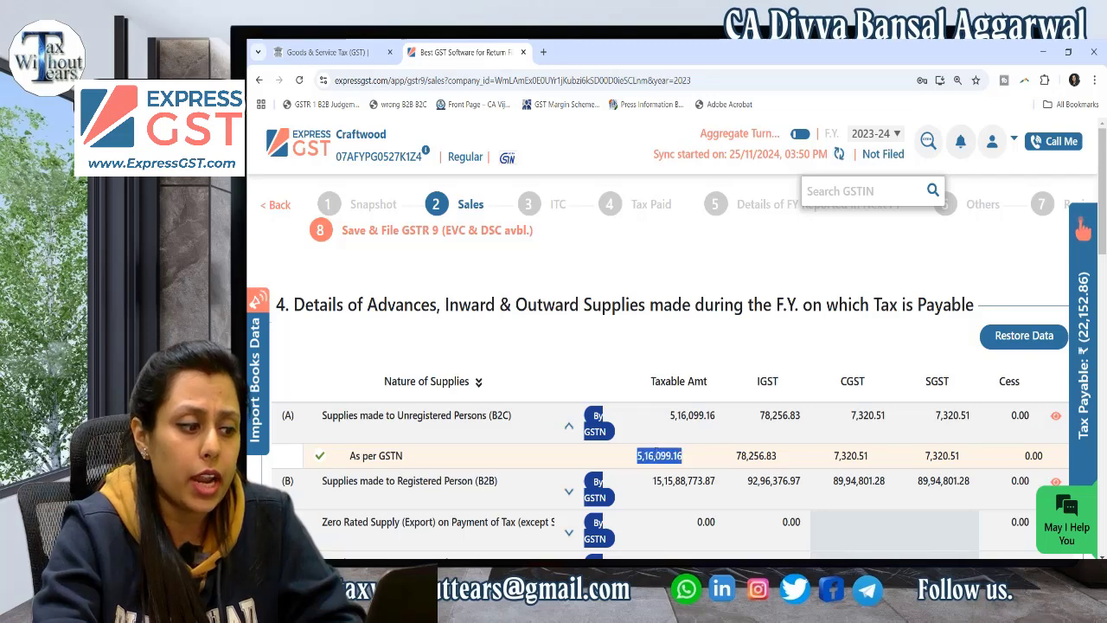
- Set the taxable amount for supplies made to unregistered persons (B2C) in Table 4 to 520000
{"action": "left_click", "coordinate": [684, 416]}
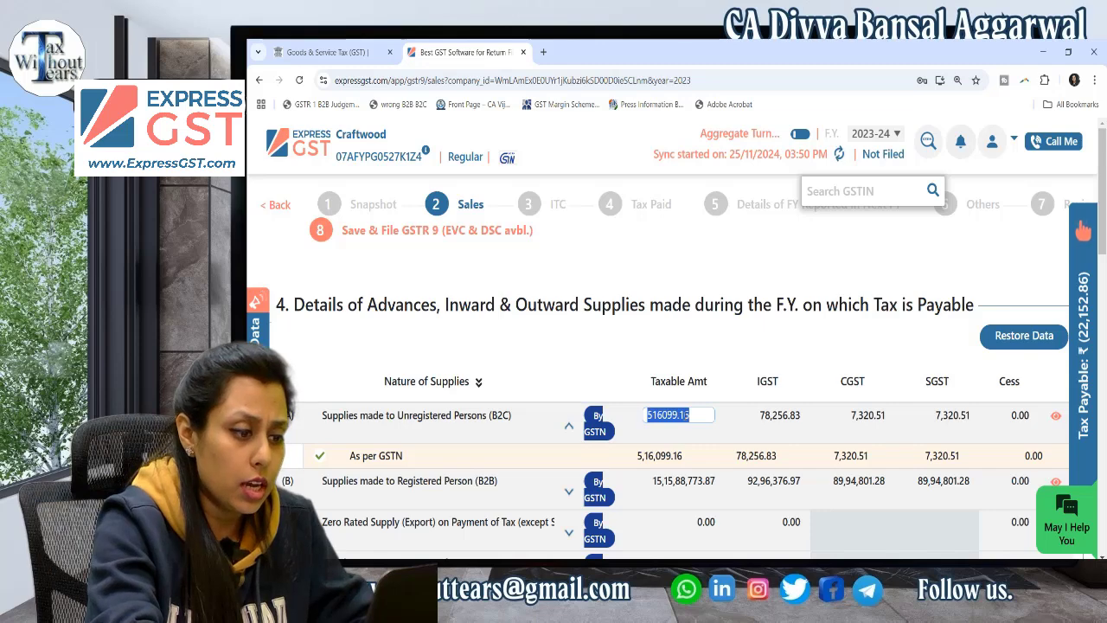
{"action": "type", "text": "520000"}
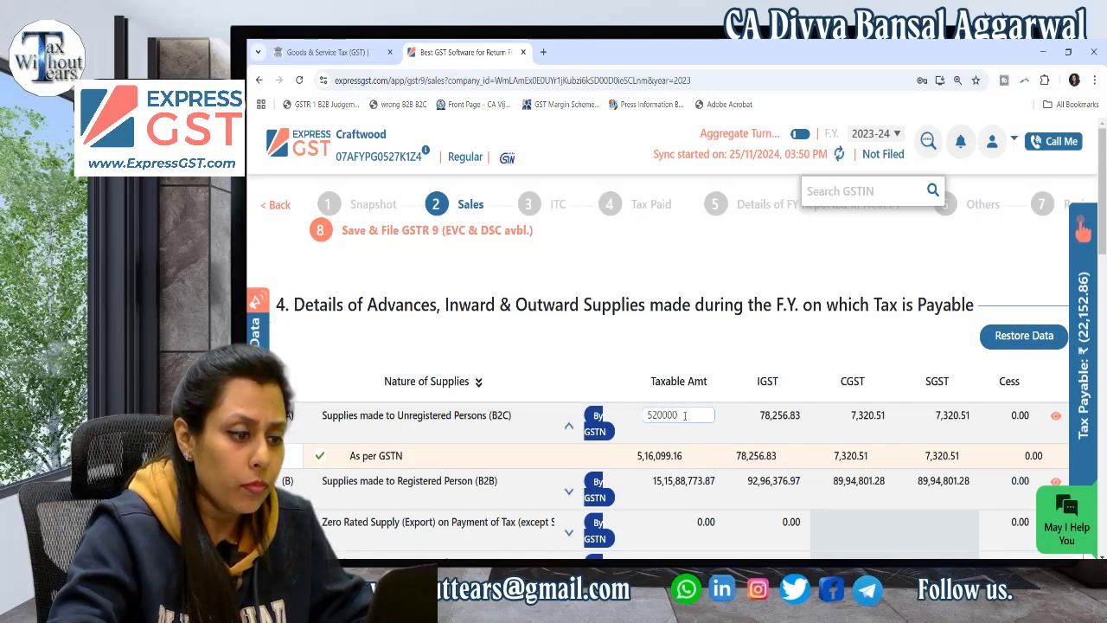
{"action": "left_click", "coordinate": [763, 461]}
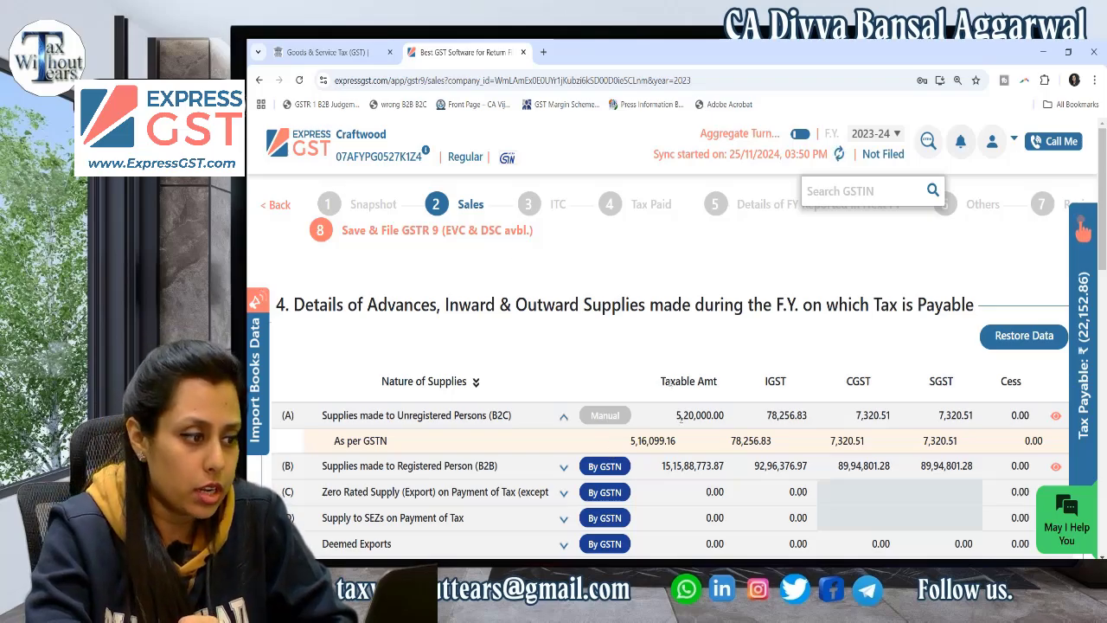
- Look through the remaining rows of Table 4 and the Table 5 outward supplies on which tax is not payable
{"action": "scroll", "coordinate": [690, 480], "scroll_direction": "down", "scroll_amount": 5}
{"action": "scroll", "coordinate": [690, 480], "scroll_direction": "down", "scroll_amount": 5}
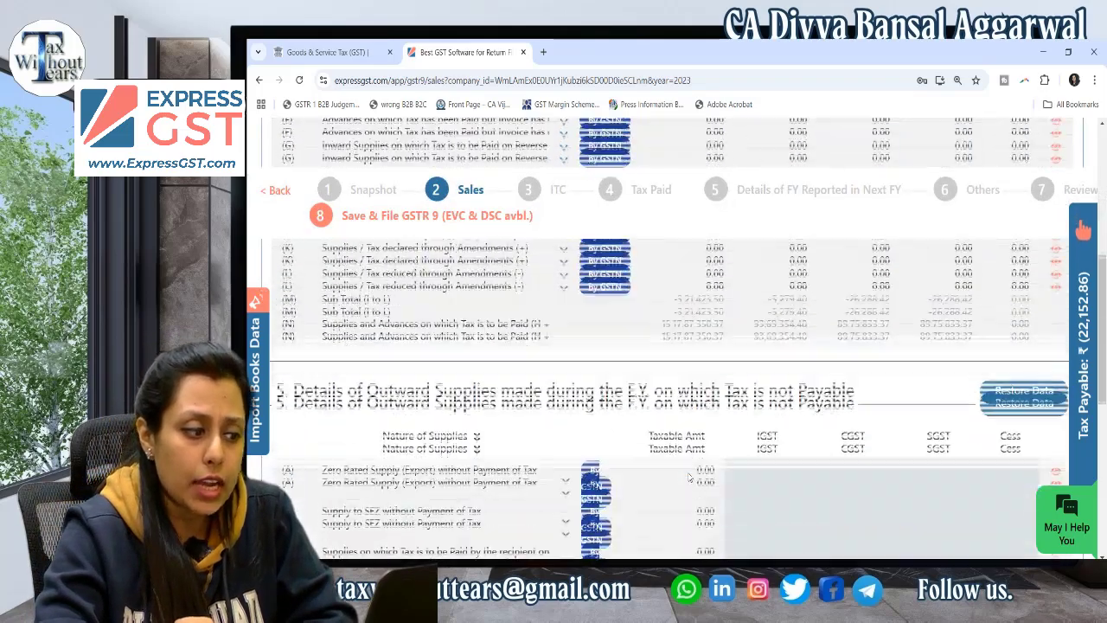
{"action": "scroll", "coordinate": [691, 469], "scroll_direction": "up", "scroll_amount": 3}
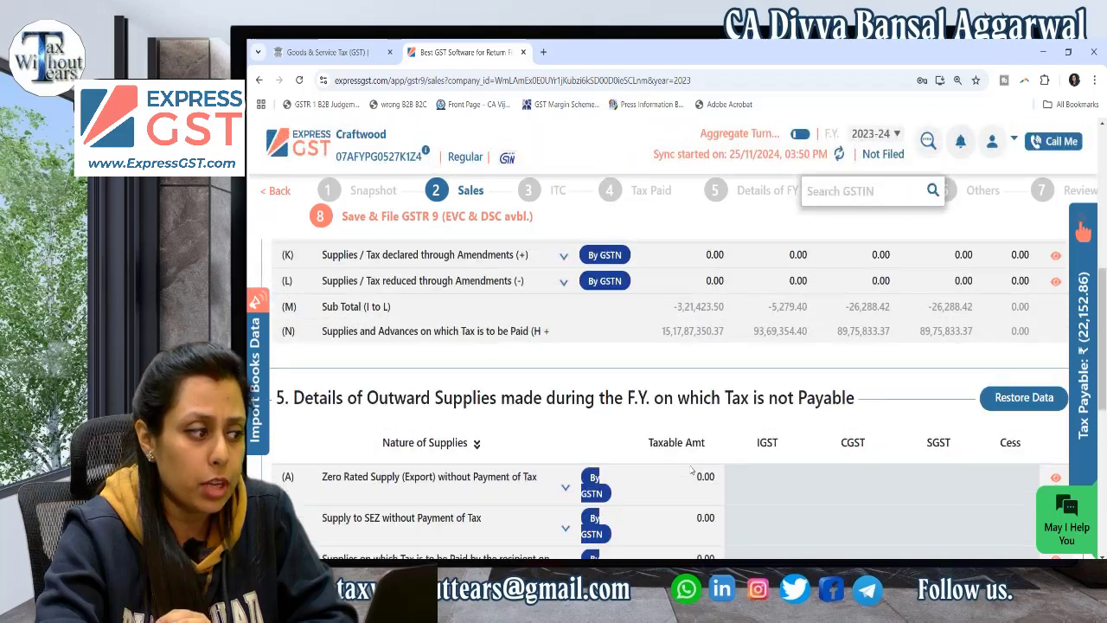
{"action": "scroll", "coordinate": [691, 468], "scroll_direction": "down", "scroll_amount": 6}
{"action": "scroll", "coordinate": [691, 453], "scroll_direction": "up", "scroll_amount": 6}
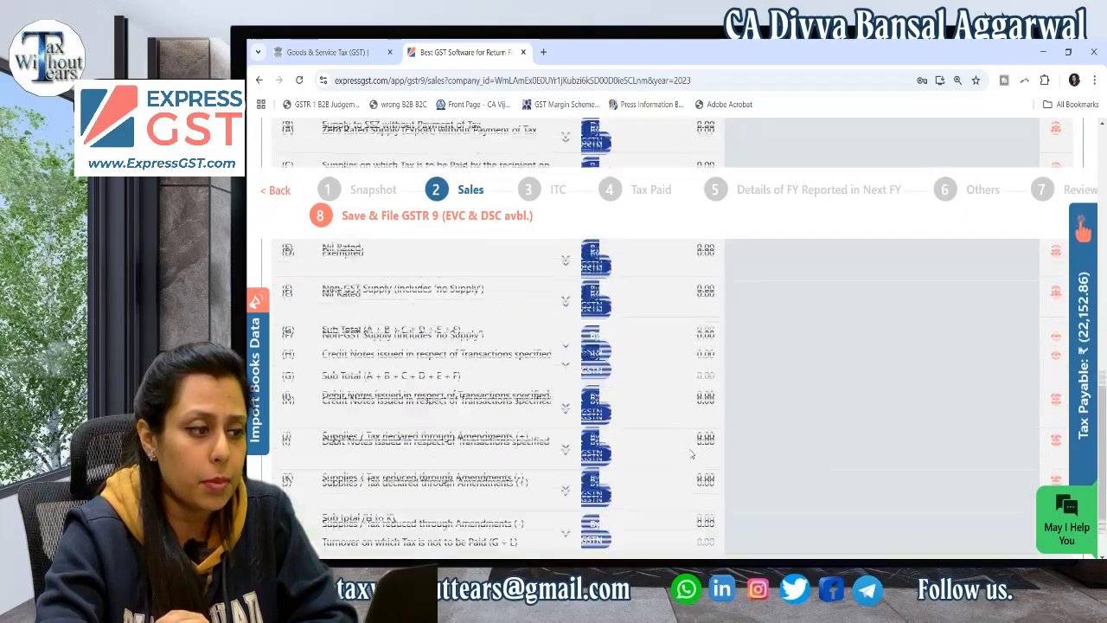
- Open the ITC stage, restore the portal data for Table 6, and look through the ITC availed rows
{"action": "left_click", "coordinate": [540, 206]}
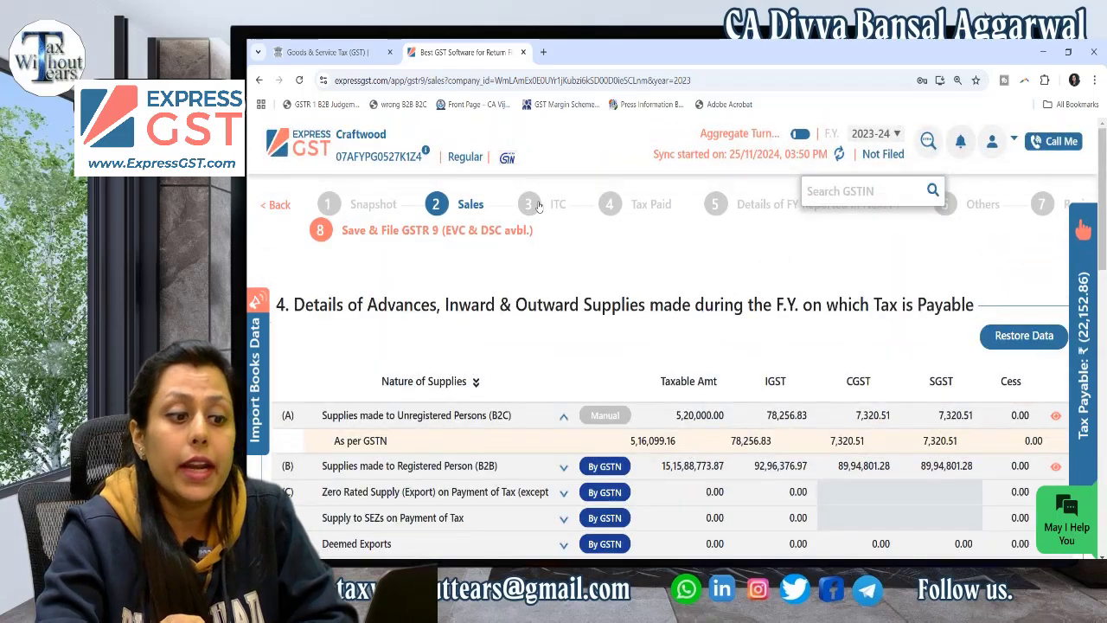
{"action": "scroll", "coordinate": [658, 349], "scroll_direction": "down", "scroll_amount": 3}
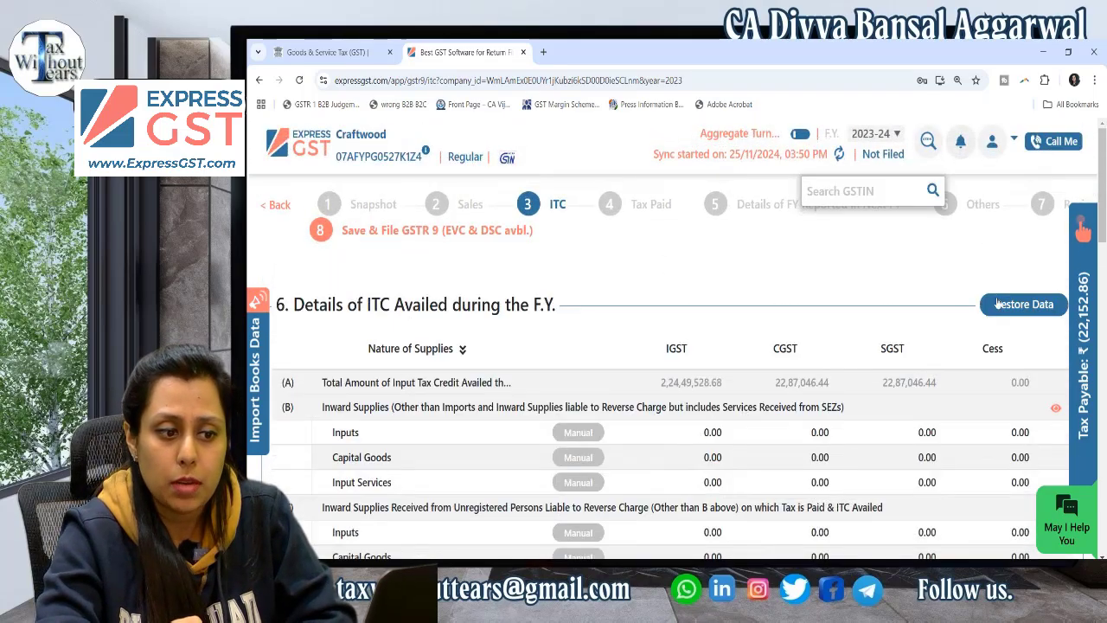
{"action": "left_click", "coordinate": [1021, 303]}
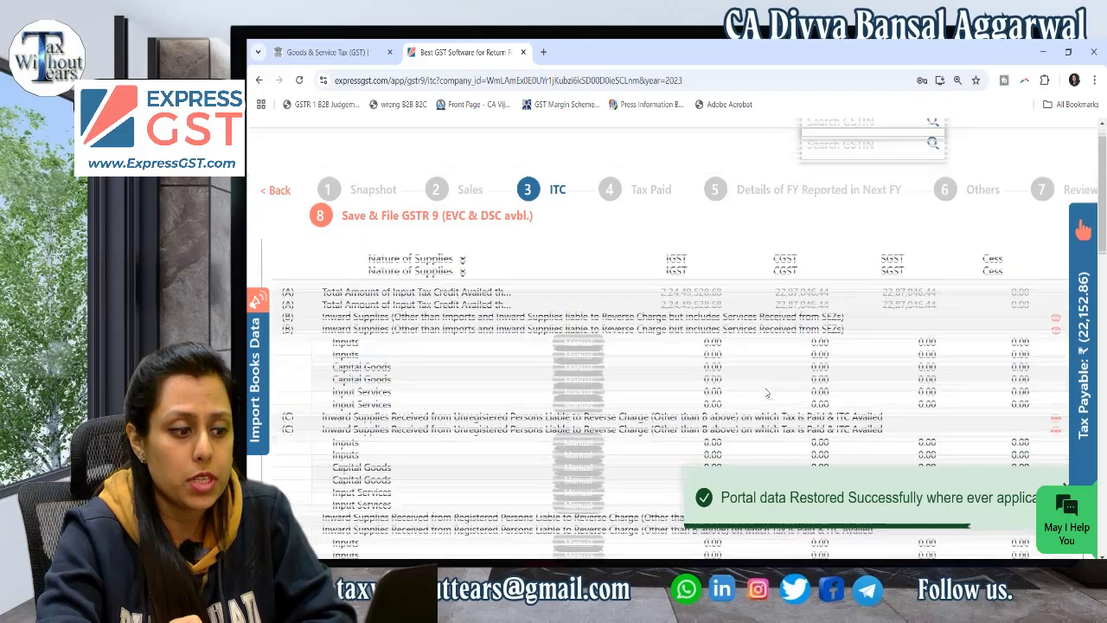
{"action": "scroll", "coordinate": [766, 392], "scroll_direction": "down", "scroll_amount": 3}
{"action": "scroll", "coordinate": [767, 393], "scroll_direction": "up", "scroll_amount": 5}
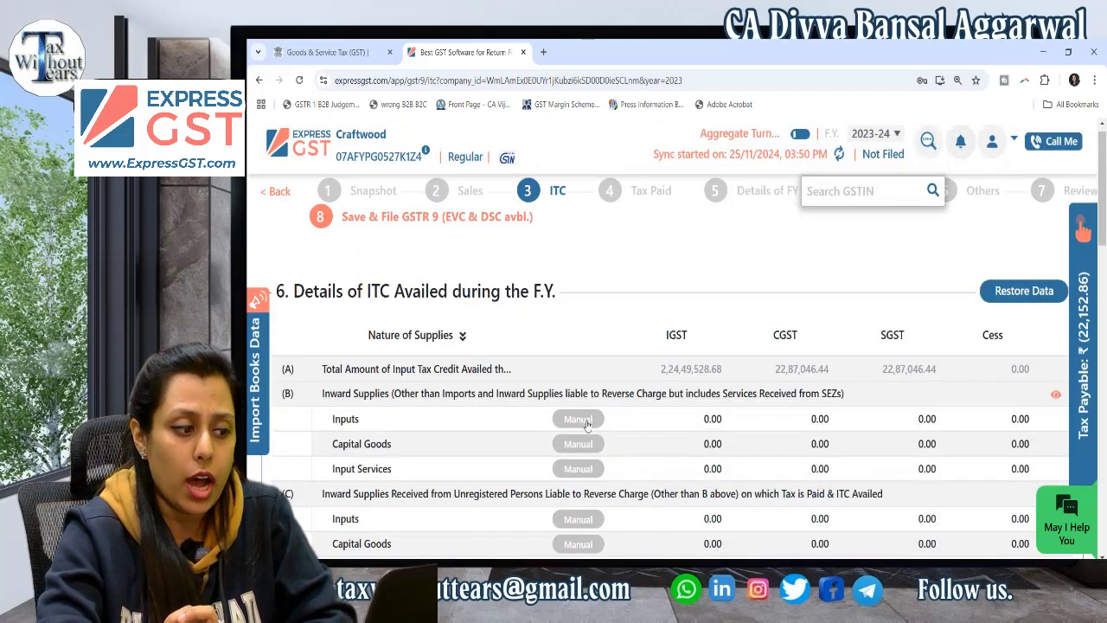
{"action": "scroll", "coordinate": [731, 367], "scroll_direction": "down", "scroll_amount": 5}
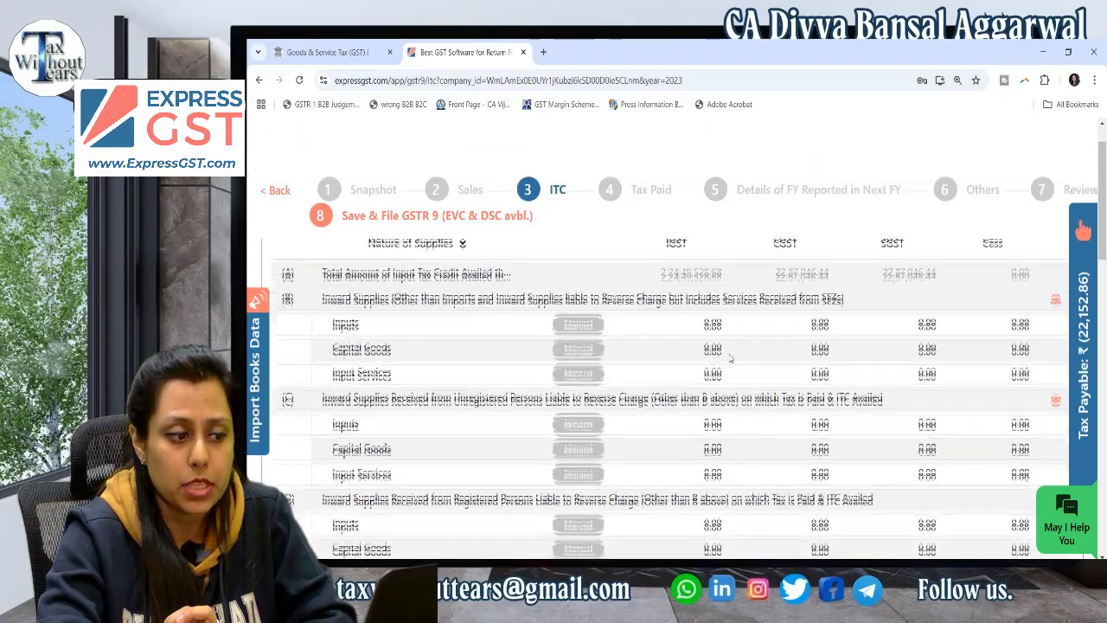
{"action": "scroll", "coordinate": [731, 324], "scroll_direction": "down", "scroll_amount": 5}
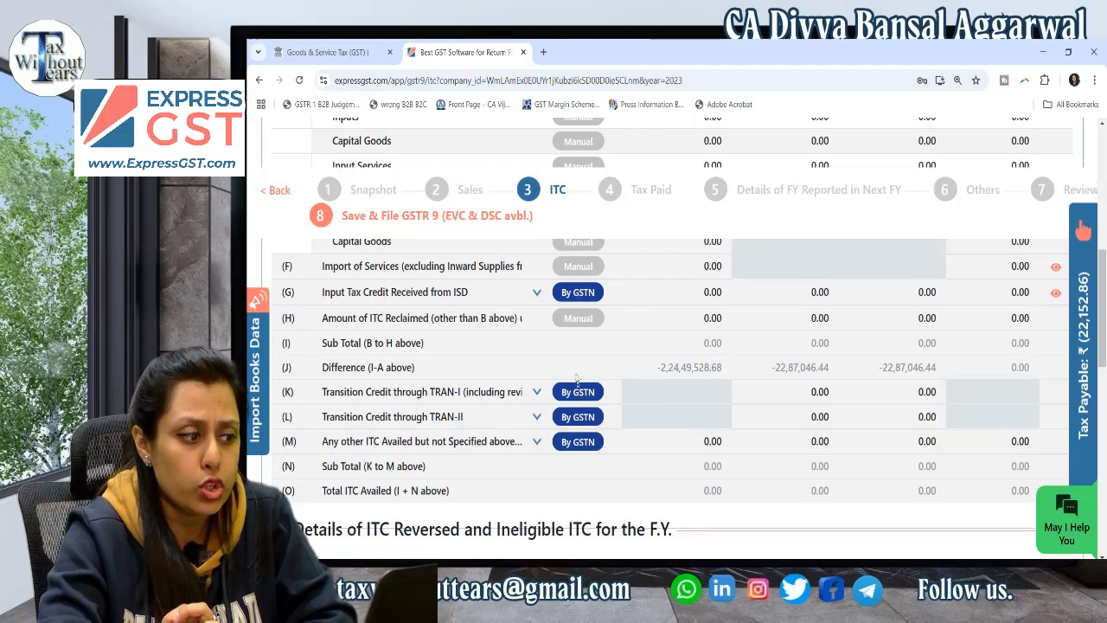
{"action": "scroll", "coordinate": [588, 446], "scroll_direction": "down", "scroll_amount": 2}
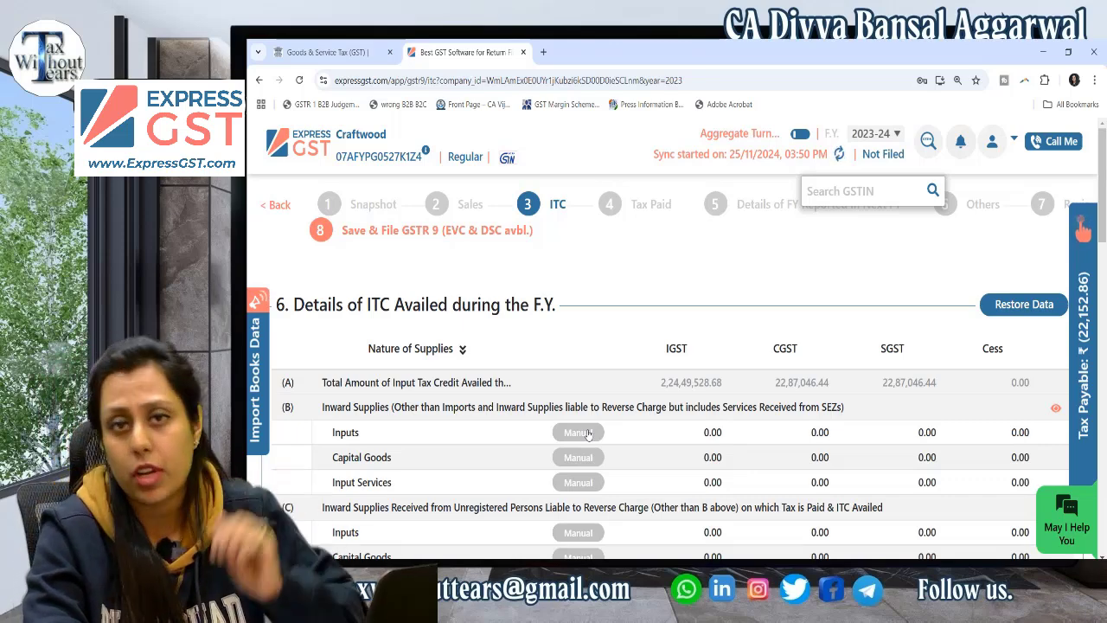
- Open the Tax Paid stage and restore the portal data for Table 9
{"action": "left_click", "coordinate": [647, 208]}
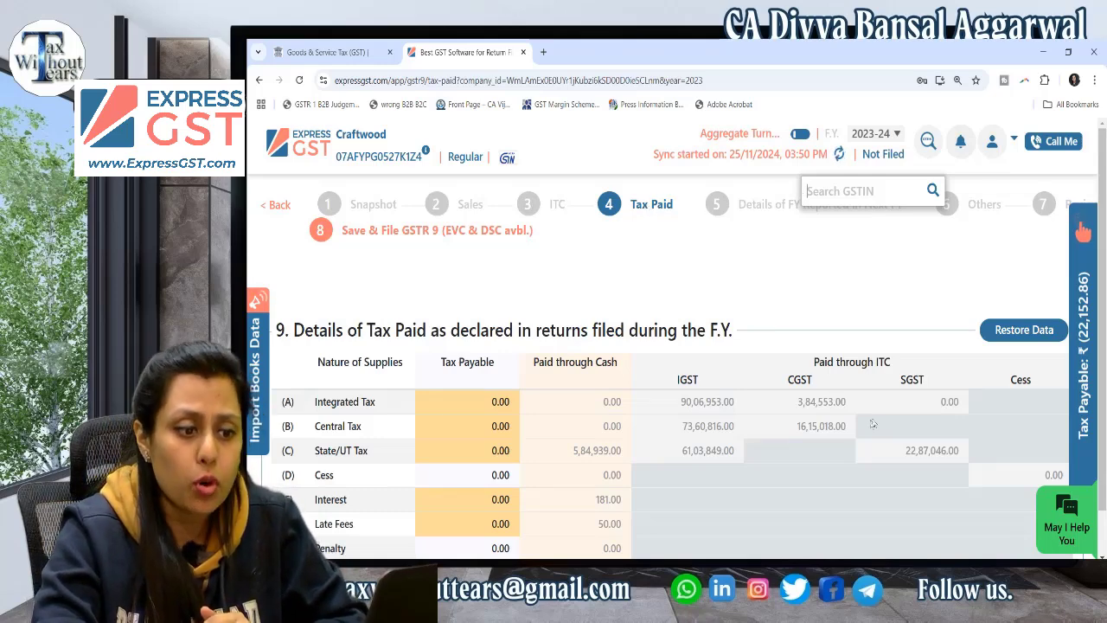
{"action": "left_click", "coordinate": [1021, 331]}
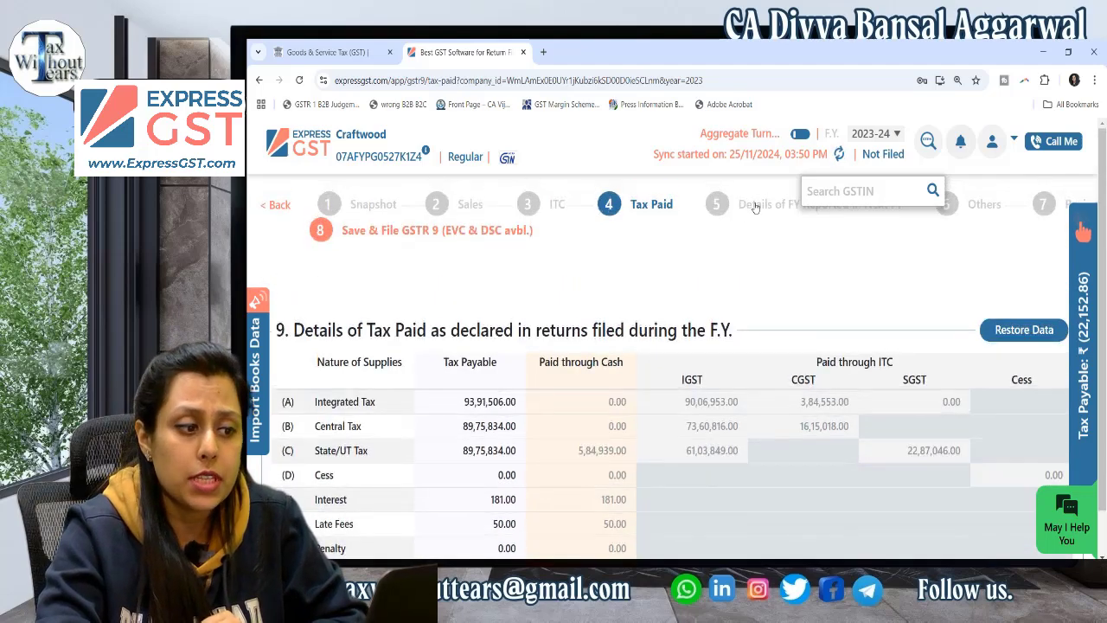
- Open the Details of FY Reported in Next FY stage and look through Tables 10 to 14
{"action": "left_click", "coordinate": [756, 206]}
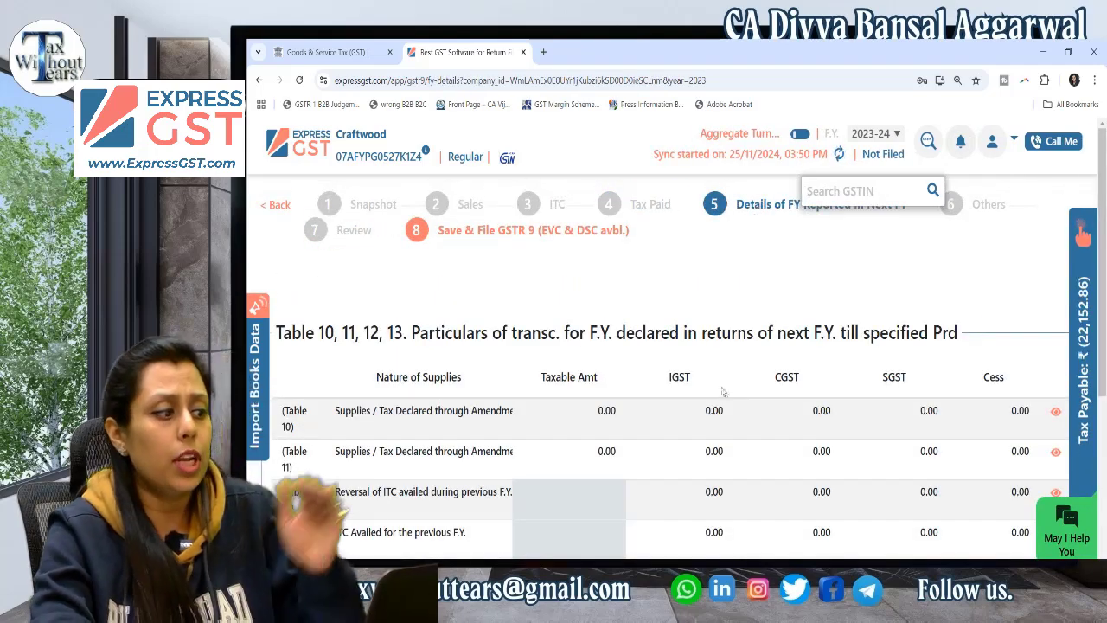
{"action": "scroll", "coordinate": [684, 426], "scroll_direction": "down", "scroll_amount": 1}
{"action": "scroll", "coordinate": [683, 427], "scroll_direction": "down", "scroll_amount": 2}
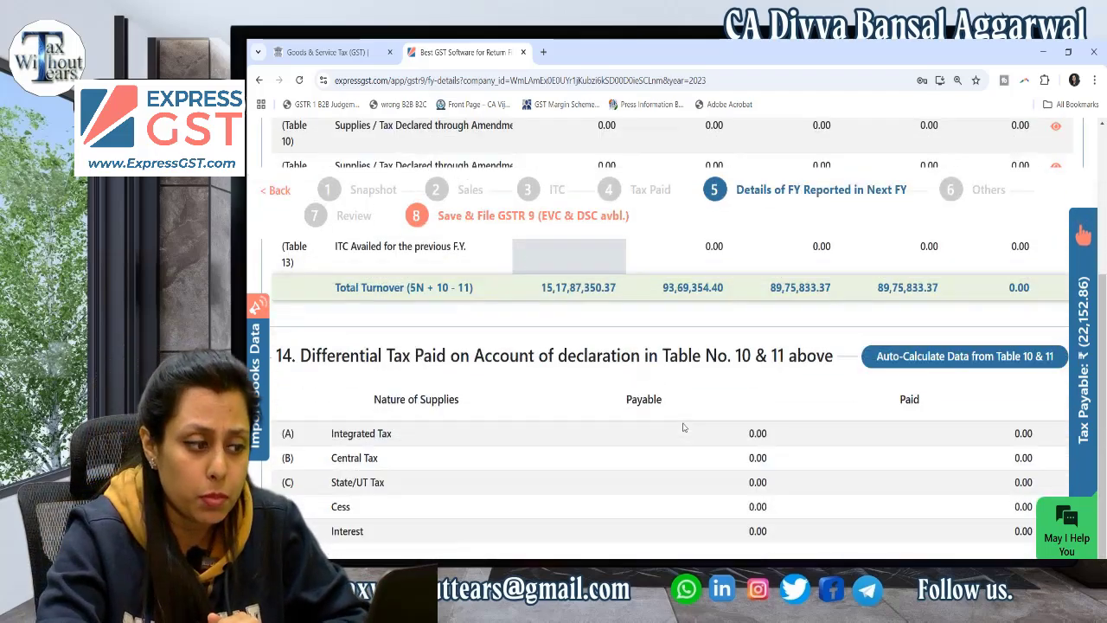
{"action": "scroll", "coordinate": [684, 427], "scroll_direction": "up", "scroll_amount": 4}
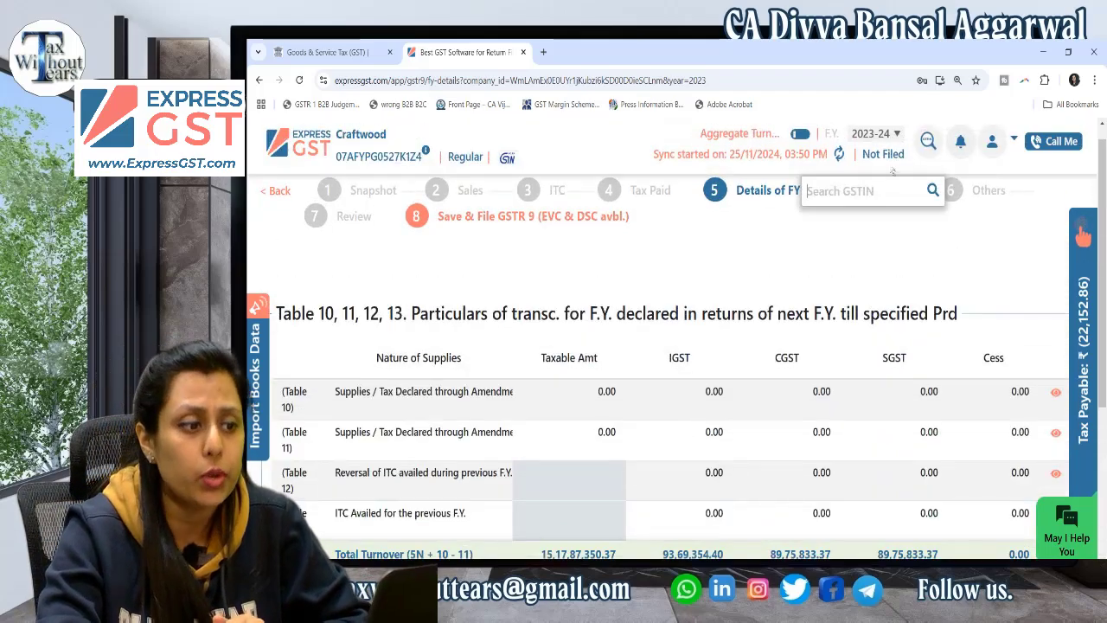
- View the Save & File GSTR 9 stage, open the Review stage, and look through its Table 4 summary
{"action": "left_click", "coordinate": [461, 223]}
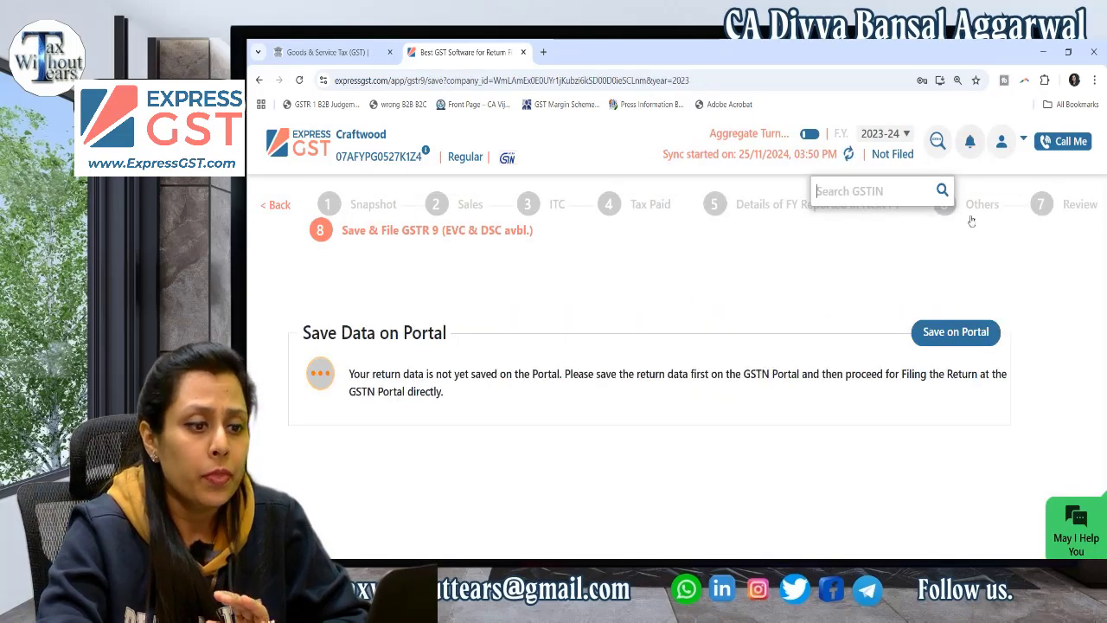
{"action": "left_click", "coordinate": [1038, 216]}
{"action": "scroll", "coordinate": [537, 393], "scroll_direction": "down", "scroll_amount": 5}
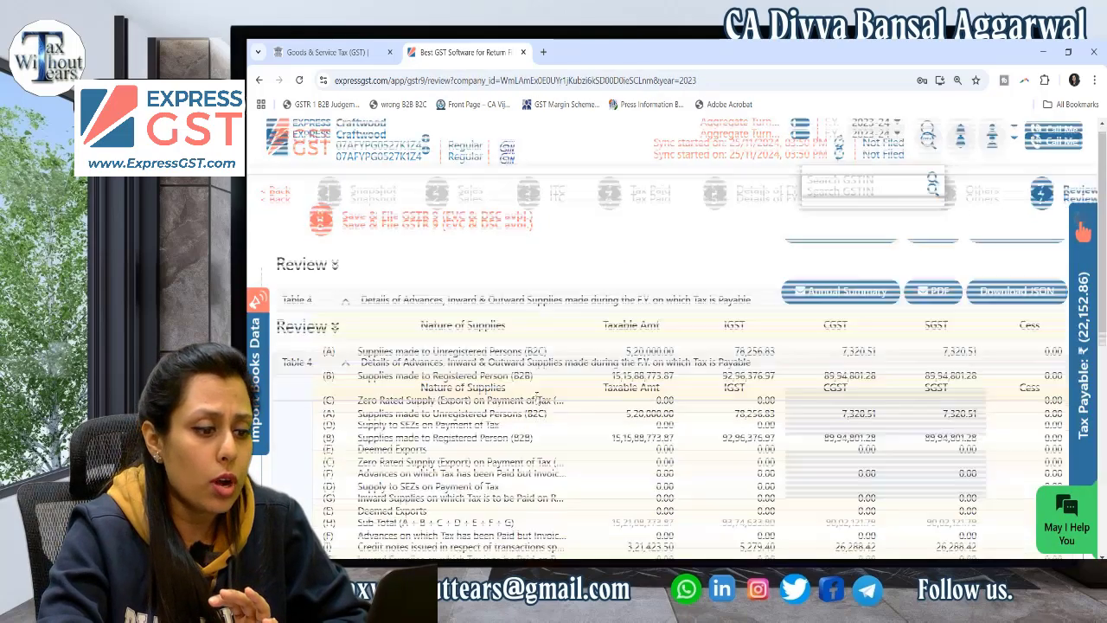
{"action": "scroll", "coordinate": [536, 393], "scroll_direction": "up", "scroll_amount": 3}
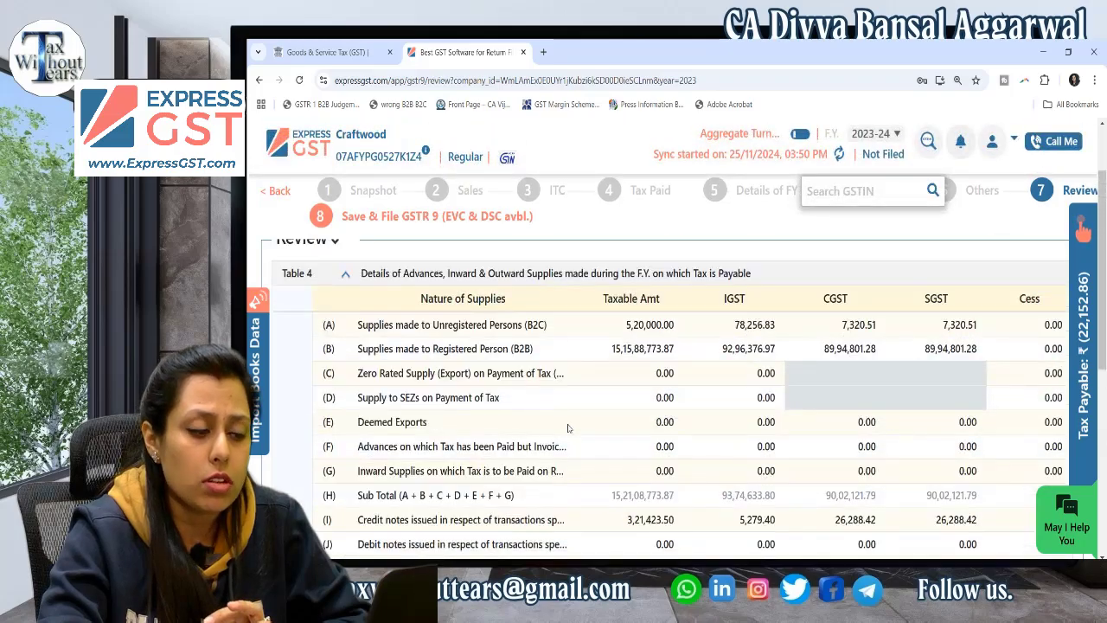
{"action": "scroll", "coordinate": [569, 427], "scroll_direction": "down", "scroll_amount": 3}
{"action": "scroll", "coordinate": [568, 428], "scroll_direction": "up", "scroll_amount": 4}
{"action": "scroll", "coordinate": [537, 346], "scroll_direction": "down", "scroll_amount": 1}
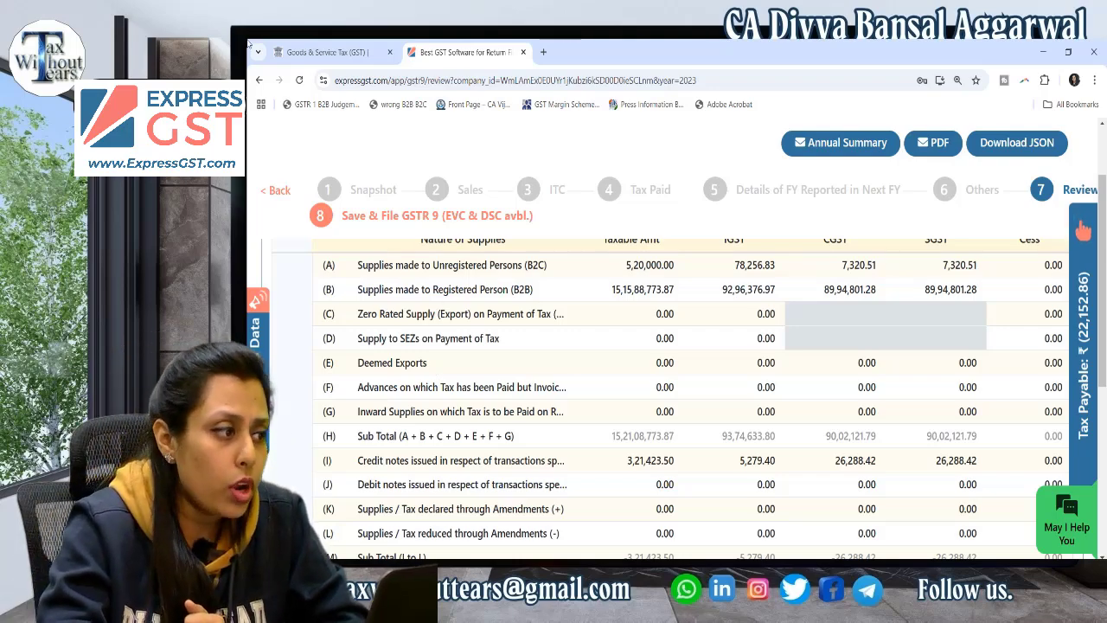
- Switch to the GST portal, look over the GSTR-9 table tiles, and open Table 6, Details of ITC availed during the financial year
{"action": "left_click", "coordinate": [385, 49]}
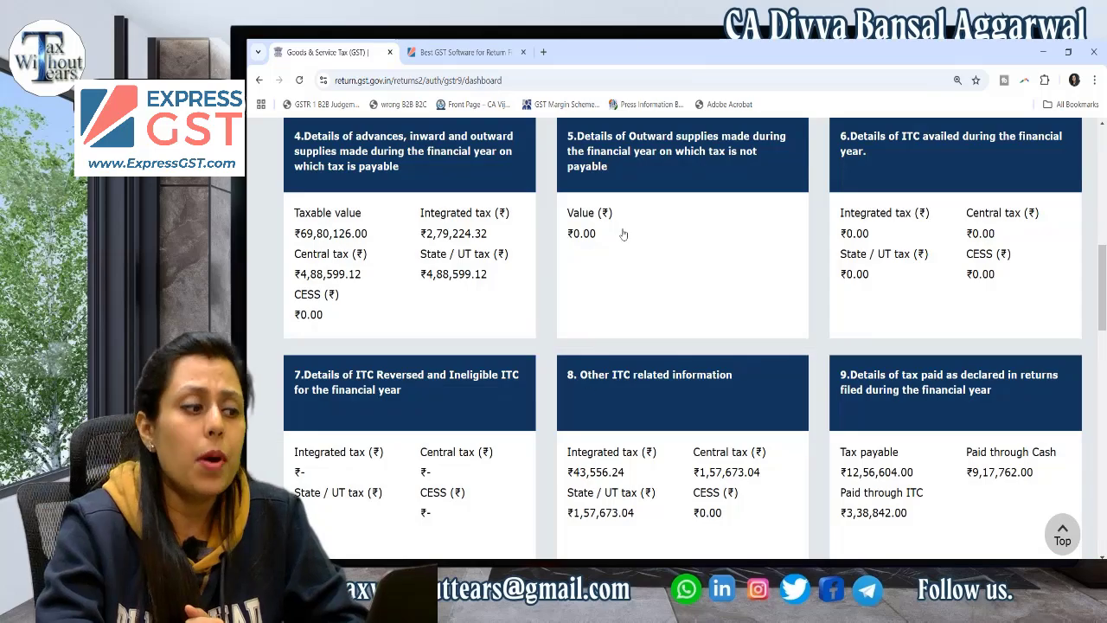
{"action": "scroll", "coordinate": [624, 234], "scroll_direction": "up", "scroll_amount": 1}
{"action": "scroll", "coordinate": [624, 234], "scroll_direction": "down", "scroll_amount": 2}
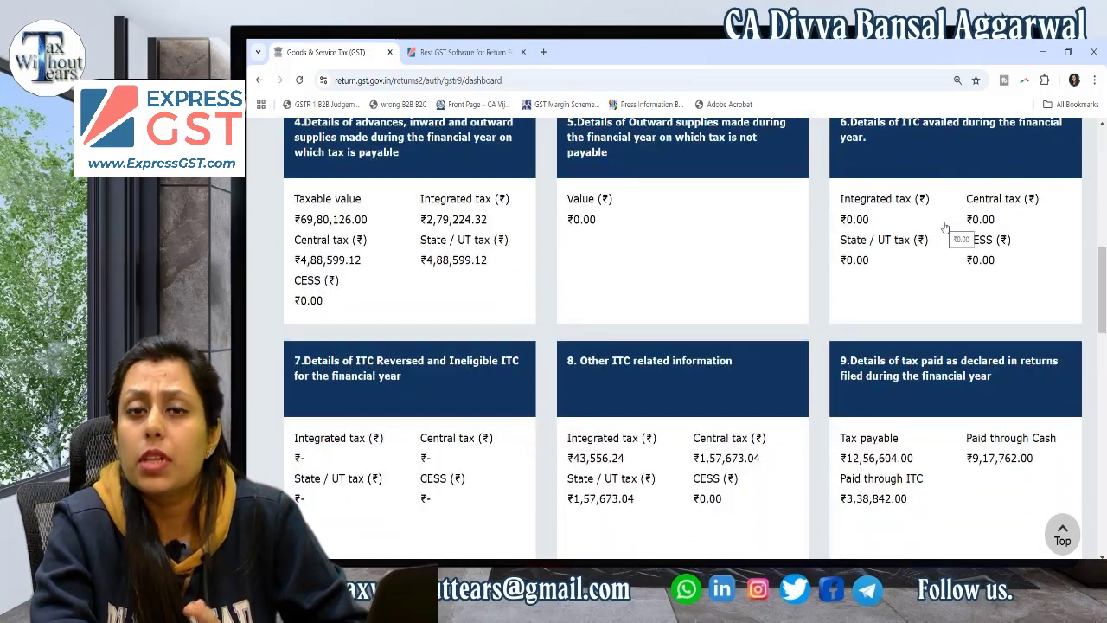
{"action": "scroll", "coordinate": [946, 227], "scroll_direction": "down", "scroll_amount": 3}
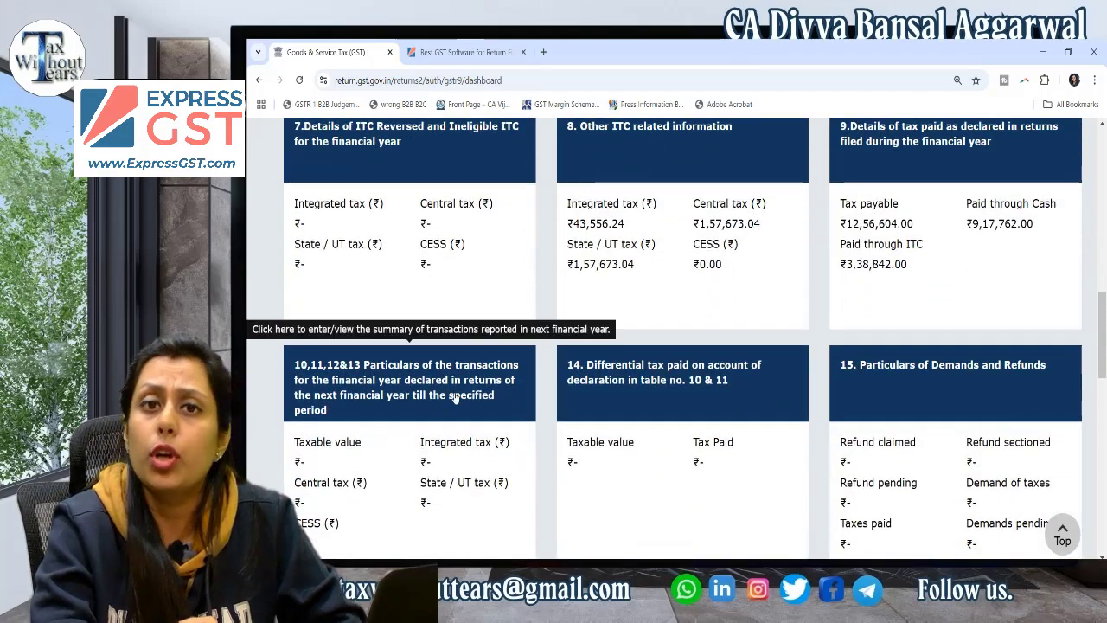
{"action": "scroll", "coordinate": [456, 397], "scroll_direction": "up", "scroll_amount": 3}
{"action": "left_click", "coordinate": [893, 182]}
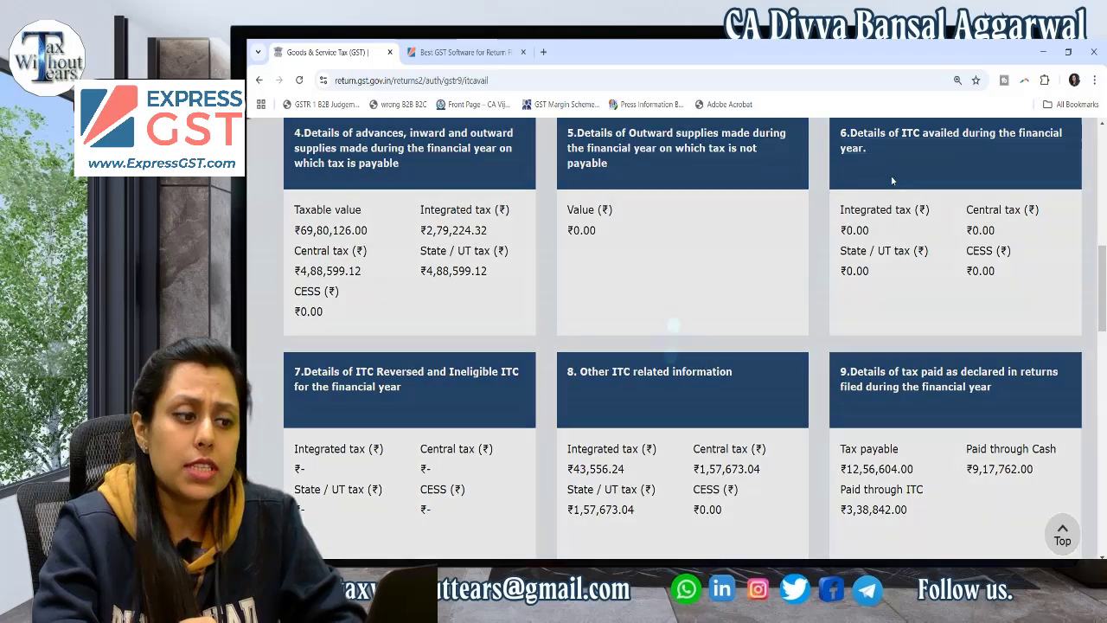
{"action": "scroll", "coordinate": [729, 509], "scroll_direction": "down", "scroll_amount": 5}
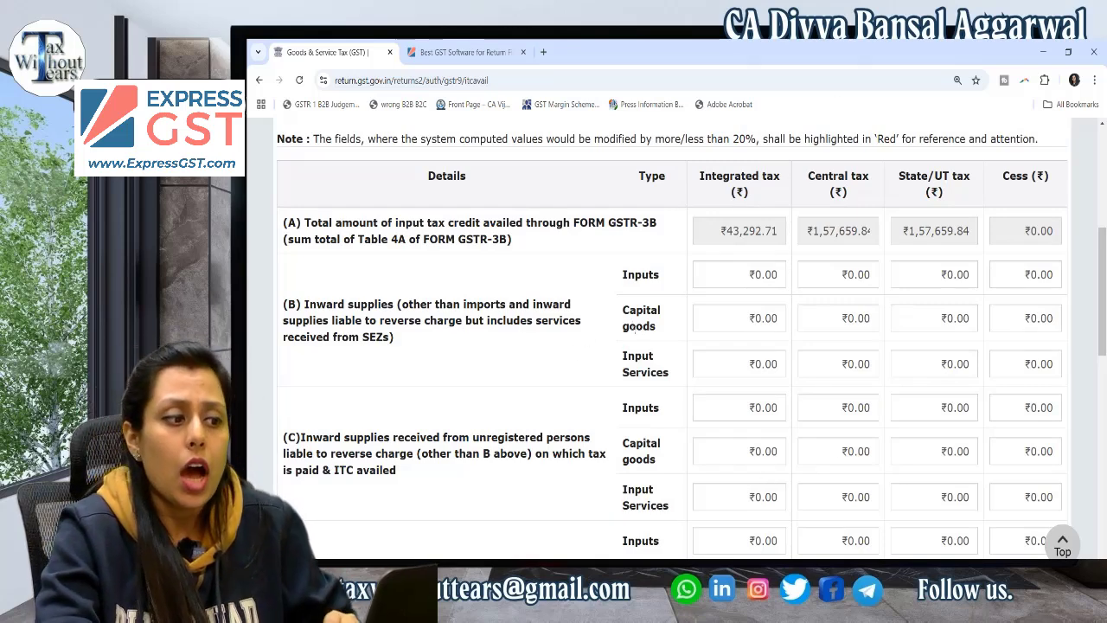
- Highlight the 20% limit in the Table 6 note and row (A), total input tax credit availed through FORM GSTR-3B
{"action": "left_click_drag", "start_coordinate": [732, 139], "coordinate": [760, 139]}
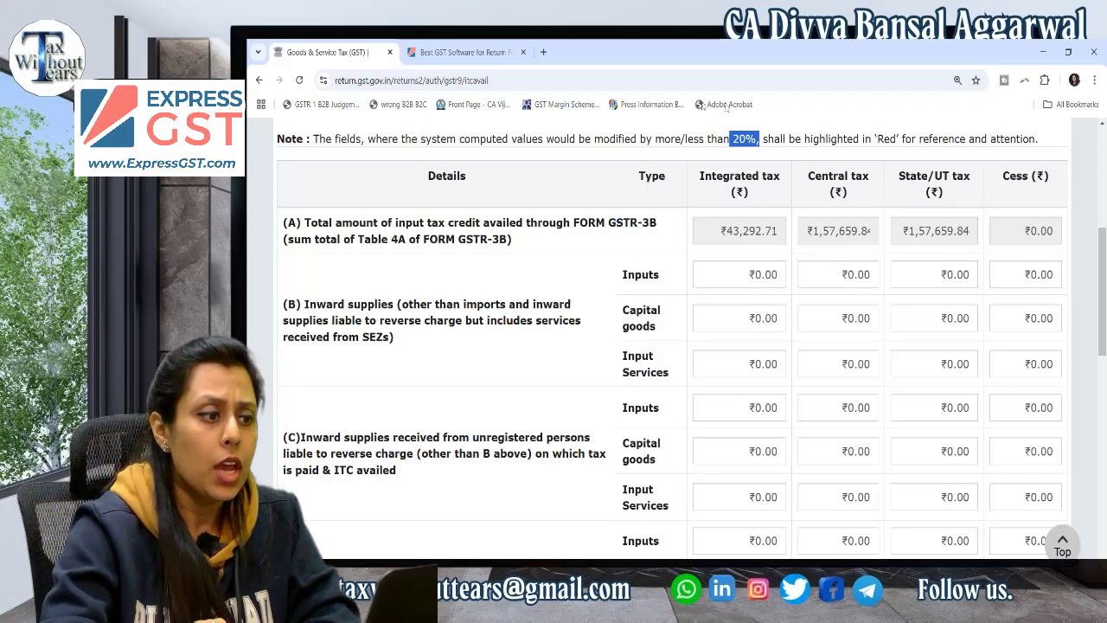
{"action": "left_click", "coordinate": [516, 253]}
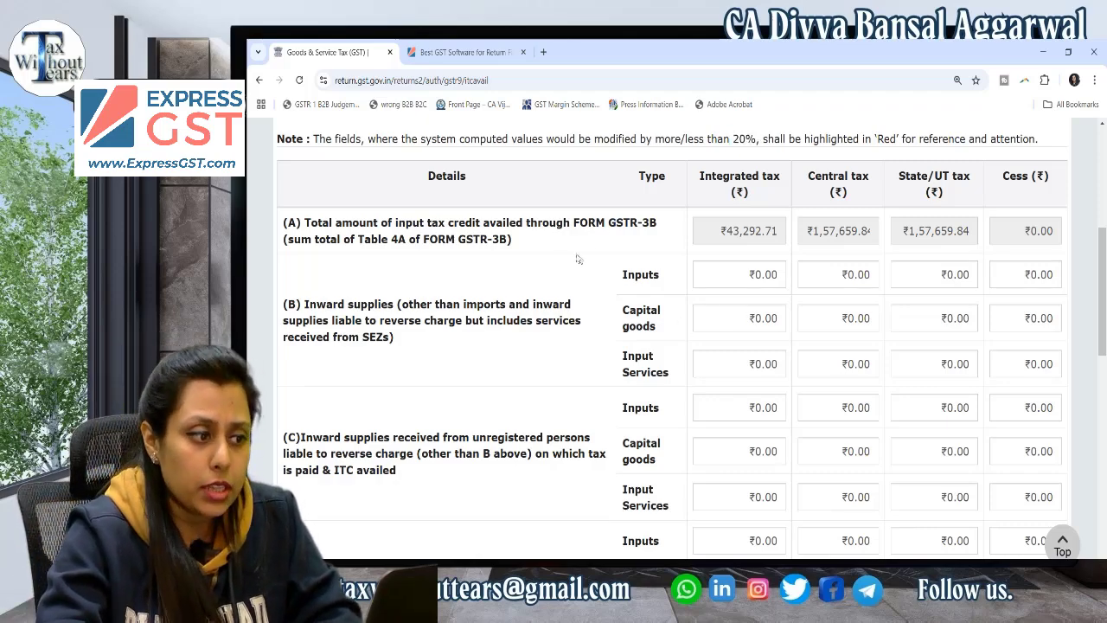
{"action": "double_click", "coordinate": [458, 224]}
{"action": "scroll", "coordinate": [455, 230], "scroll_direction": "up", "scroll_amount": 1}
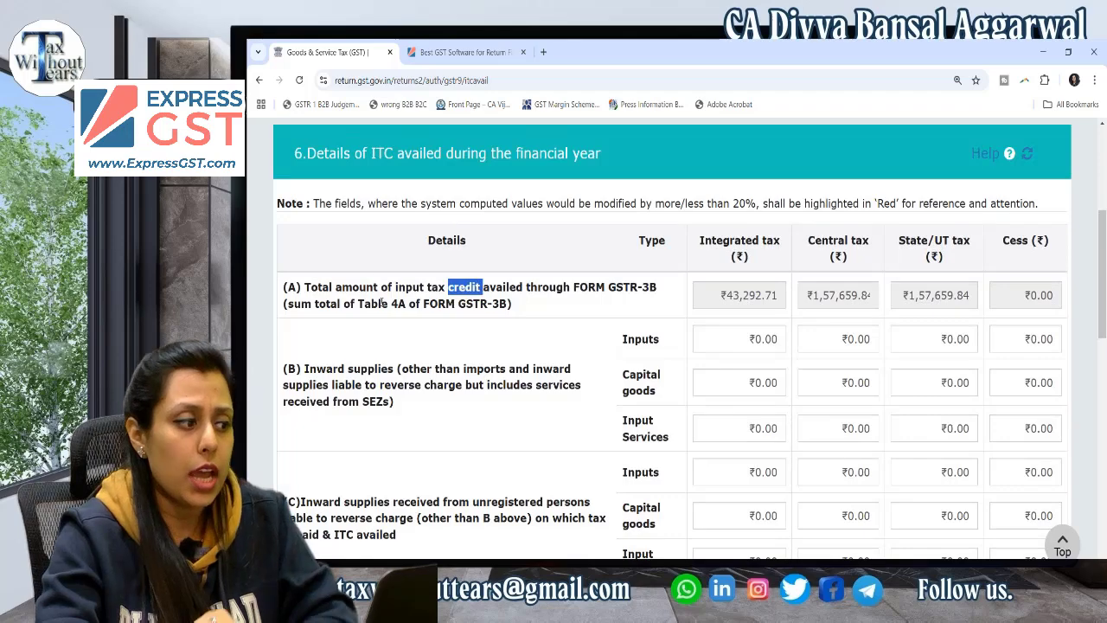
{"action": "scroll", "coordinate": [381, 300], "scroll_direction": "down", "scroll_amount": 1}
{"action": "triple_click", "coordinate": [438, 239]}
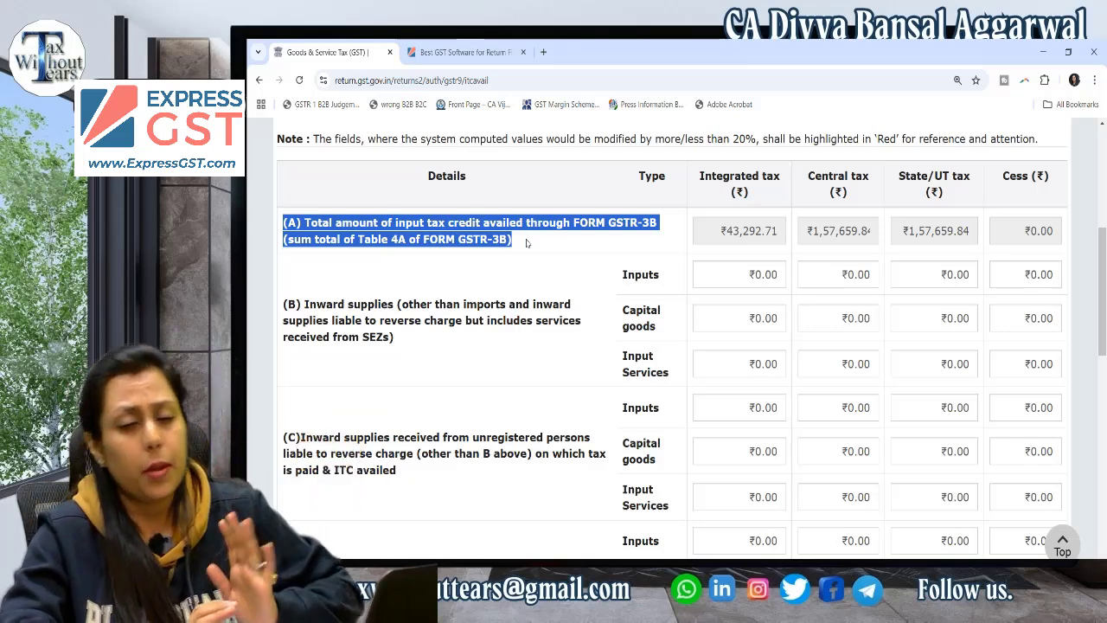
{"action": "left_click", "coordinate": [765, 241]}
- Highlight the description of row (B), inward supplies other than imports and reverse charge, in Table 6
{"action": "scroll", "coordinate": [803, 342], "scroll_direction": "down", "scroll_amount": 2}
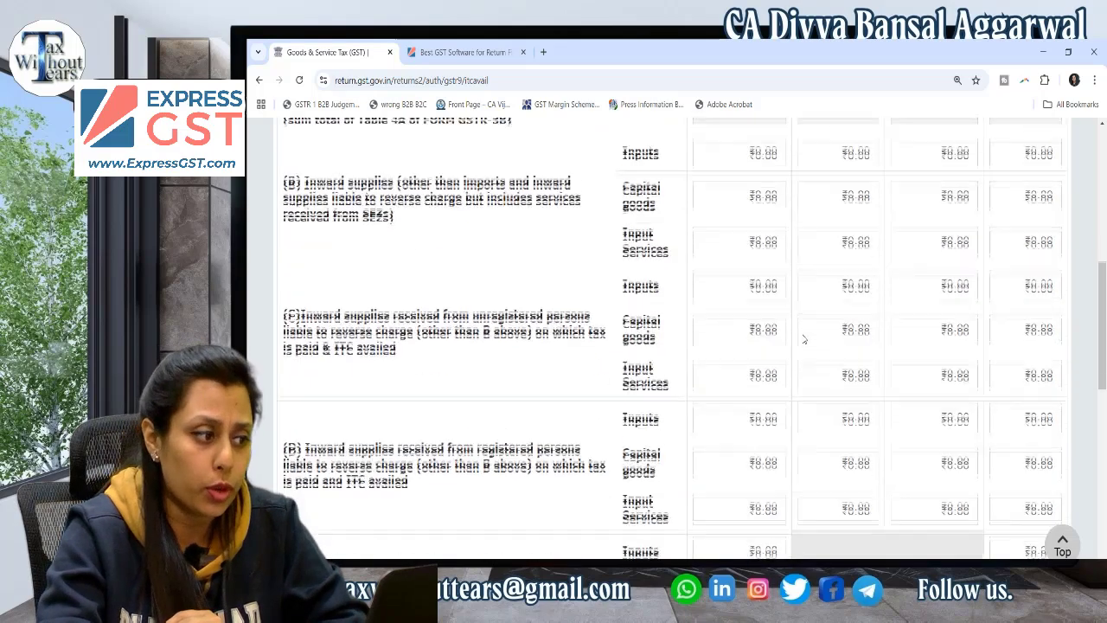
{"action": "double_click", "coordinate": [370, 167]}
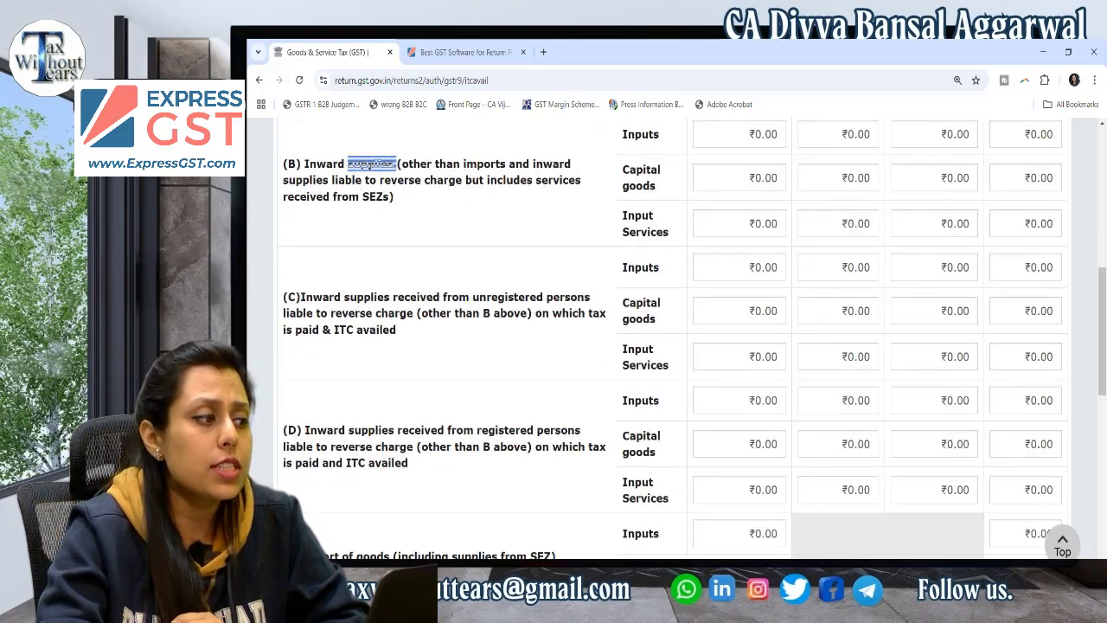
{"action": "triple_click", "coordinate": [486, 164]}
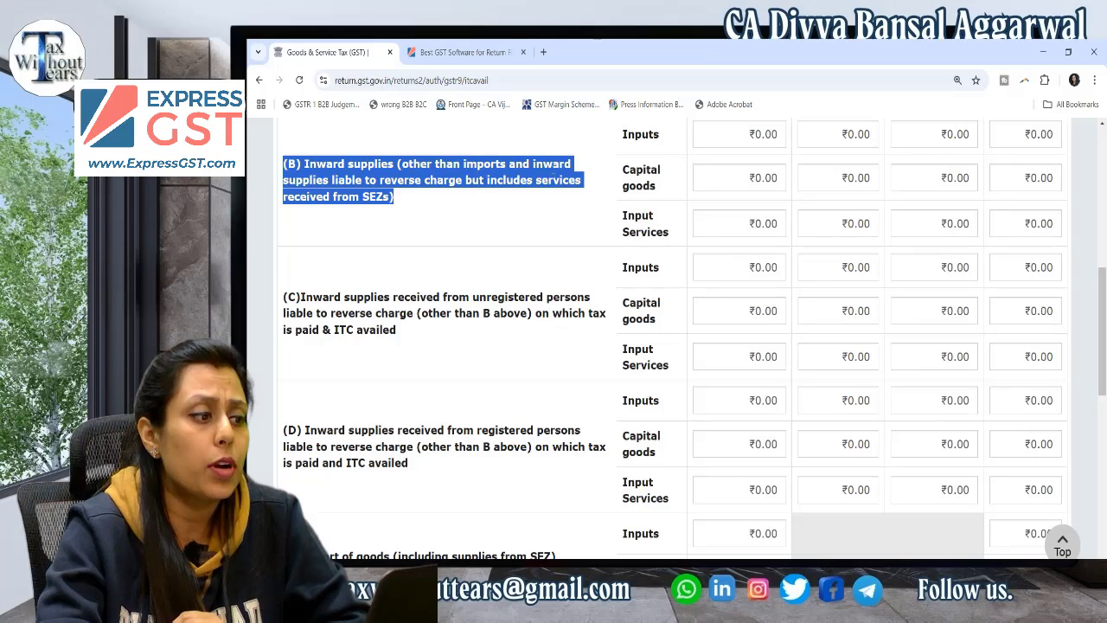
{"action": "left_click", "coordinate": [410, 208]}
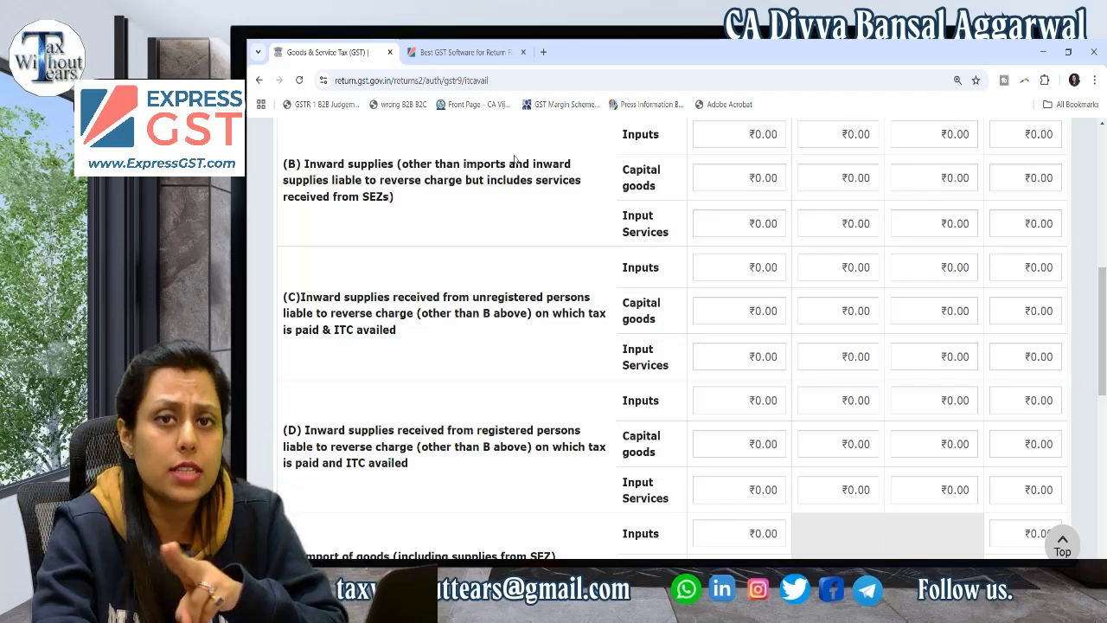
- Highlight the descriptions of rows (C) and (D), reverse-charge inward supplies from unregistered and registered persons, in Table 6
{"action": "scroll", "coordinate": [514, 160], "scroll_direction": "down", "scroll_amount": 1}
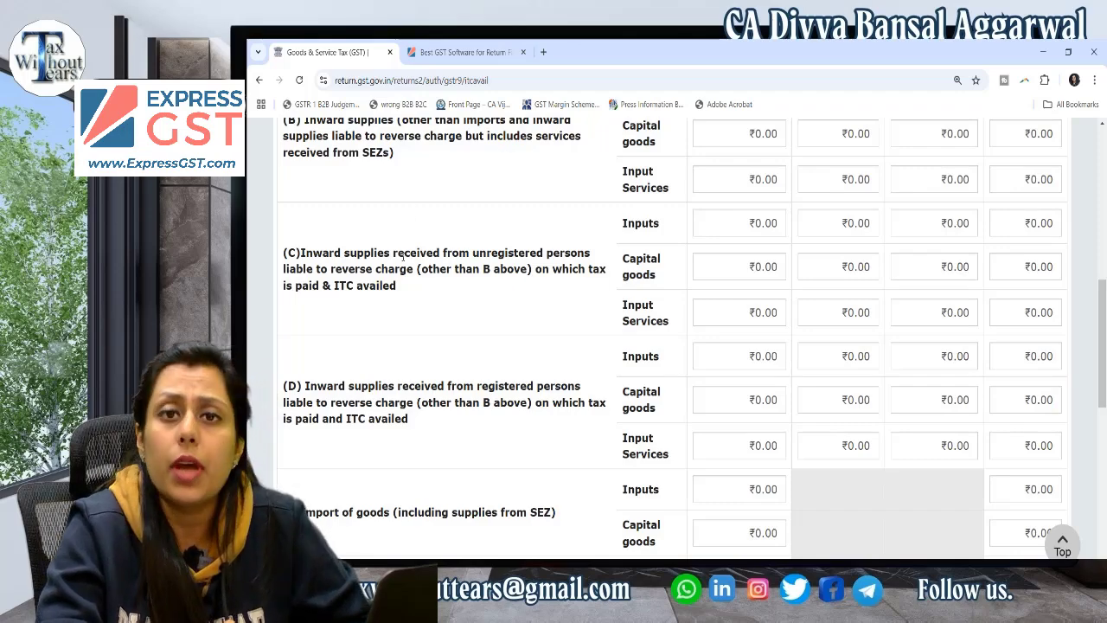
{"action": "triple_click", "coordinate": [403, 256]}
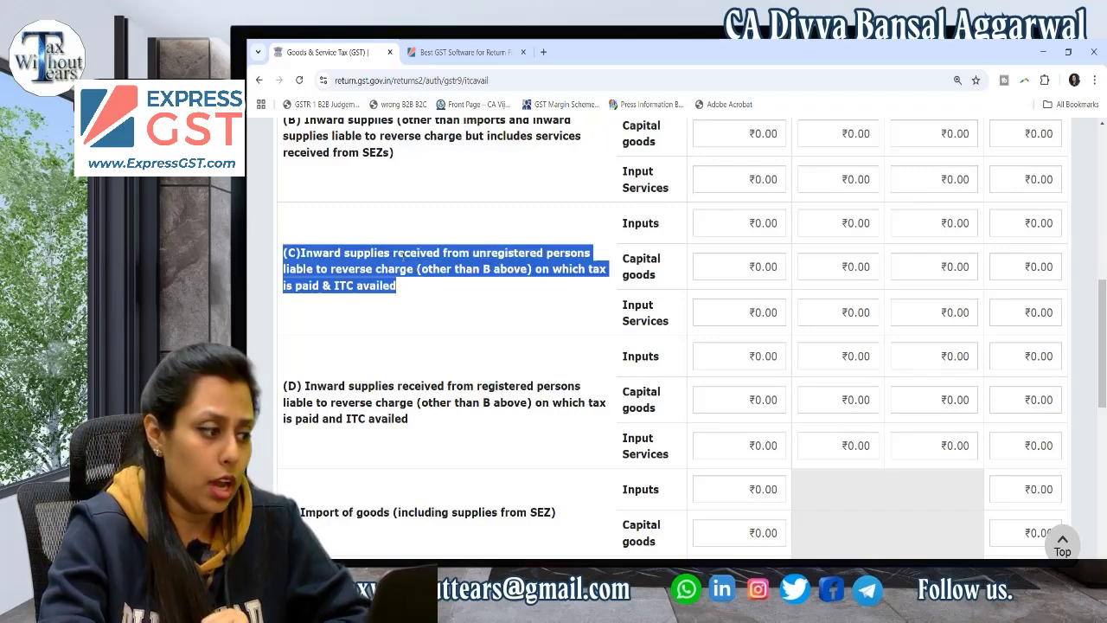
{"action": "scroll", "coordinate": [403, 256], "scroll_direction": "down", "scroll_amount": 3}
{"action": "triple_click", "coordinate": [389, 290]}
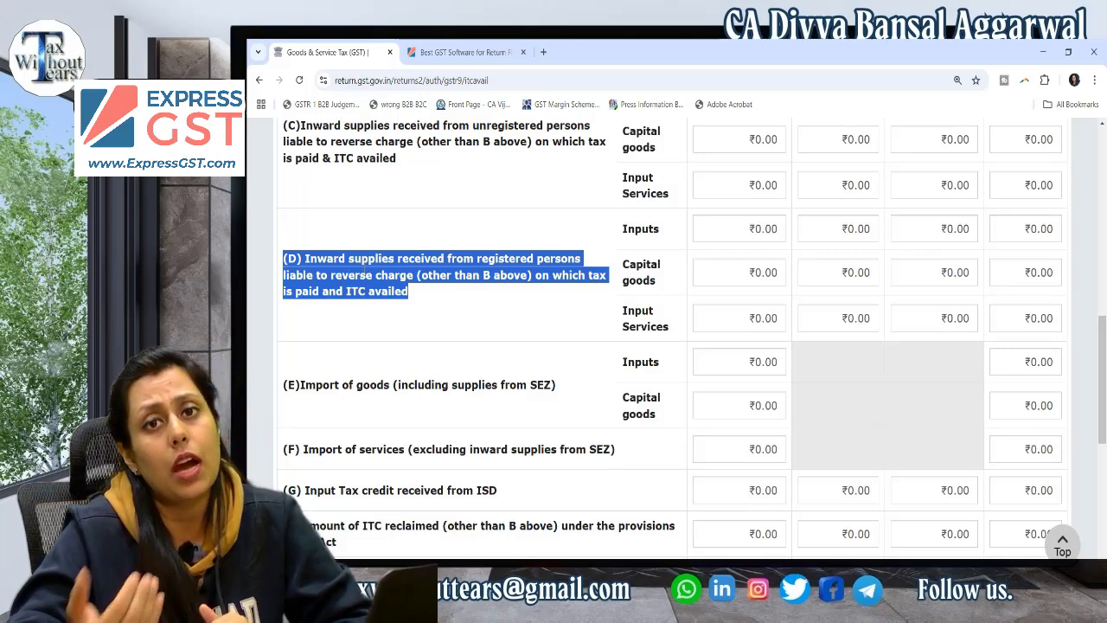
- Examine the remaining Table 6 rows (E) to (O), from import of goods to total ITC availed, against row (A) from FORM GSTR-3B
{"action": "left_click", "coordinate": [668, 264]}
{"action": "scroll", "coordinate": [668, 264], "scroll_direction": "down", "scroll_amount": 2}
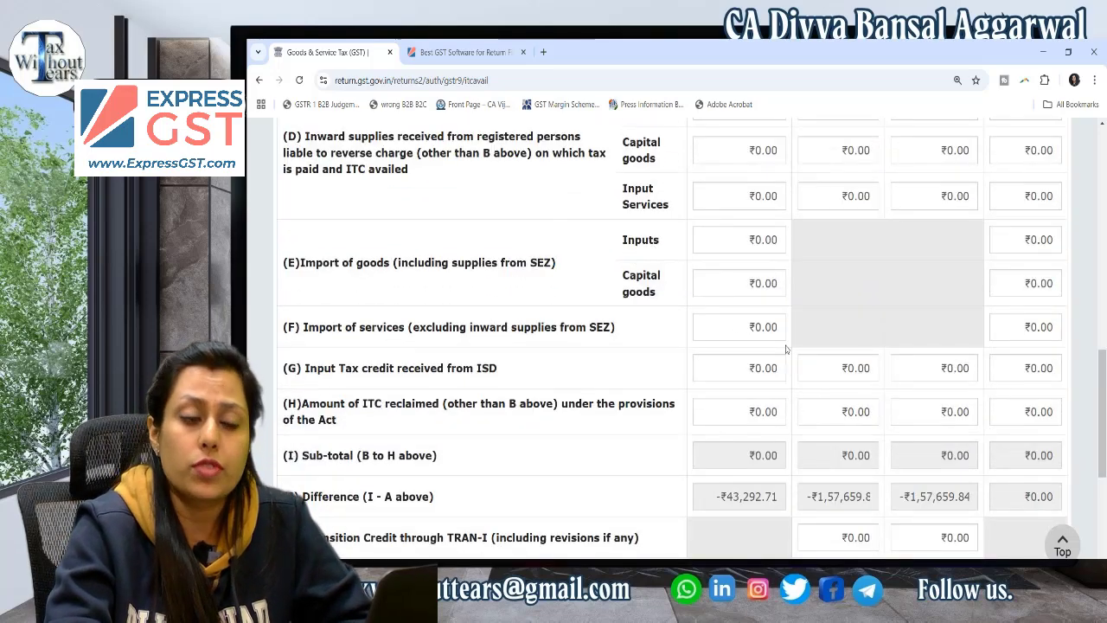
{"action": "scroll", "coordinate": [785, 349], "scroll_direction": "down", "scroll_amount": 1}
{"action": "scroll", "coordinate": [786, 348], "scroll_direction": "down", "scroll_amount": 1}
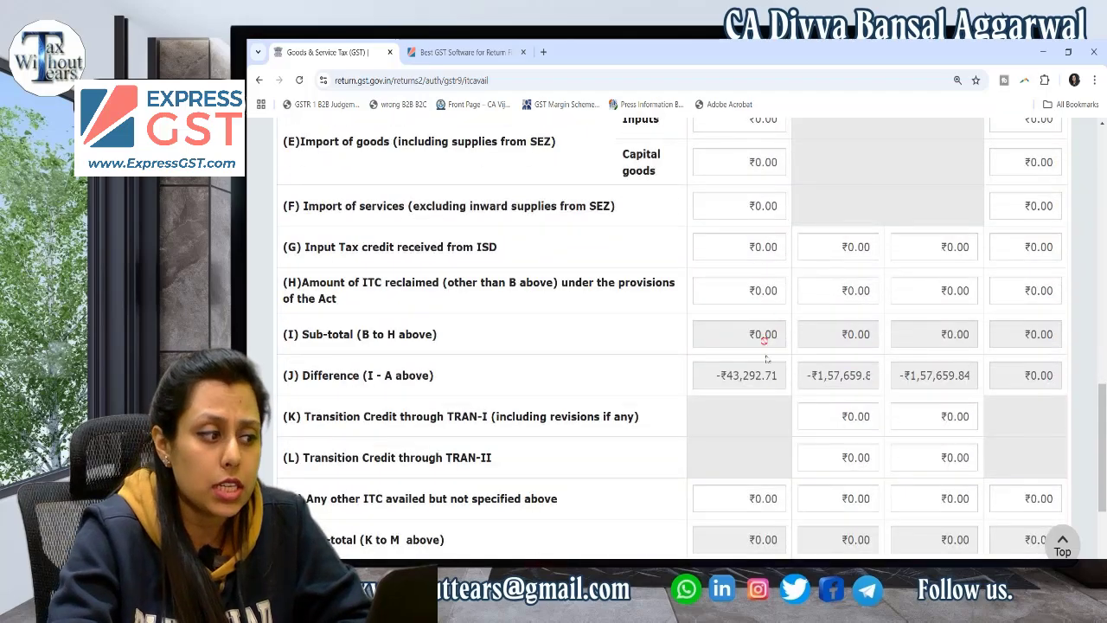
{"action": "scroll", "coordinate": [718, 443], "scroll_direction": "down", "scroll_amount": 2}
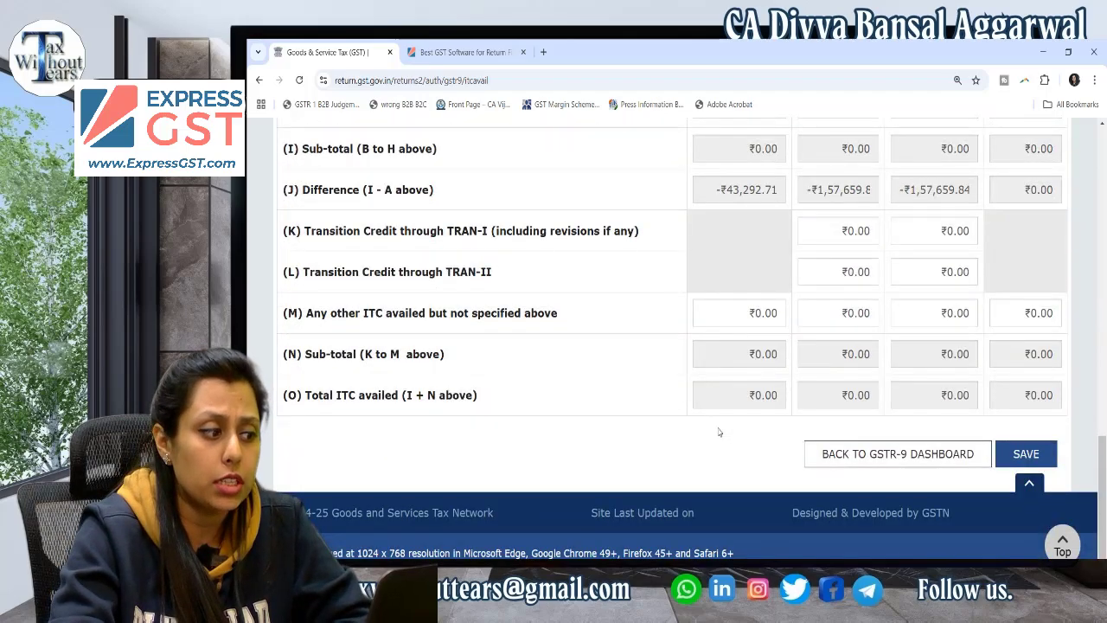
{"action": "scroll", "coordinate": [718, 437], "scroll_direction": "up", "scroll_amount": 5}
{"action": "scroll", "coordinate": [718, 431], "scroll_direction": "up", "scroll_amount": 2}
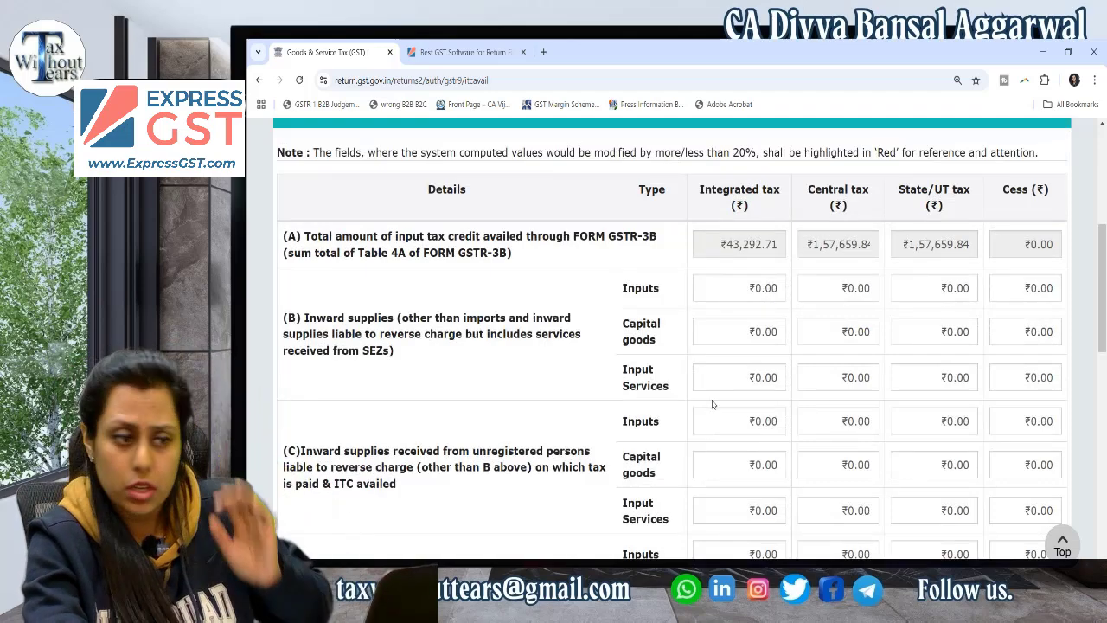
{"action": "scroll", "coordinate": [713, 404], "scroll_direction": "down", "scroll_amount": 5}
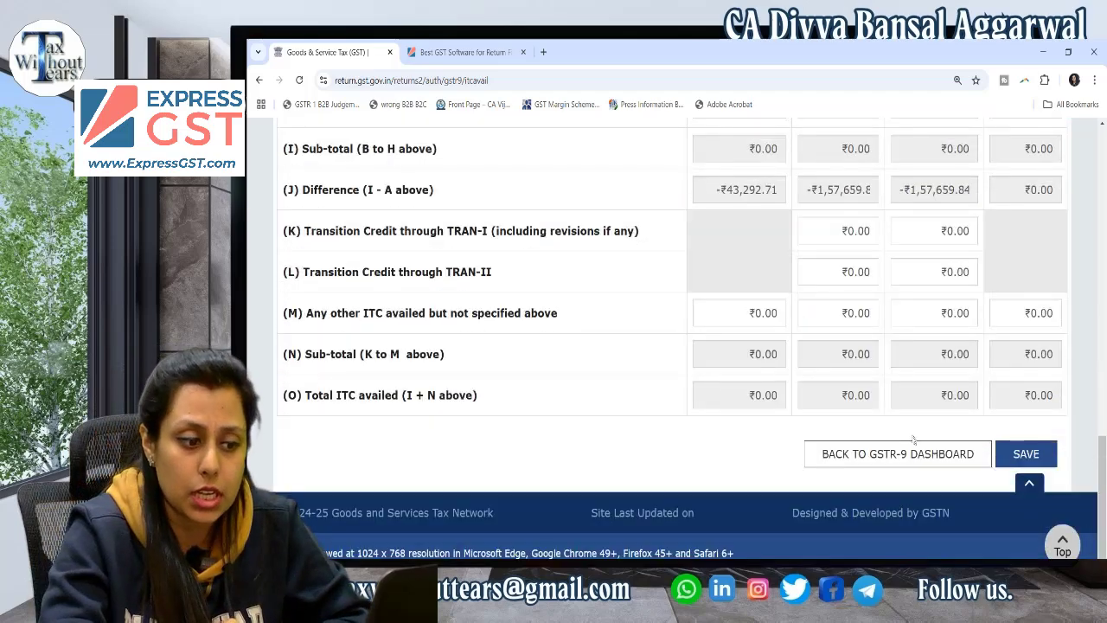
- Return to the GSTR-9 dashboard without saving Table 6 and open Table 7, Details of ITC Reversed and Ineligible ITC for the financial year
{"action": "left_click", "coordinate": [911, 455]}
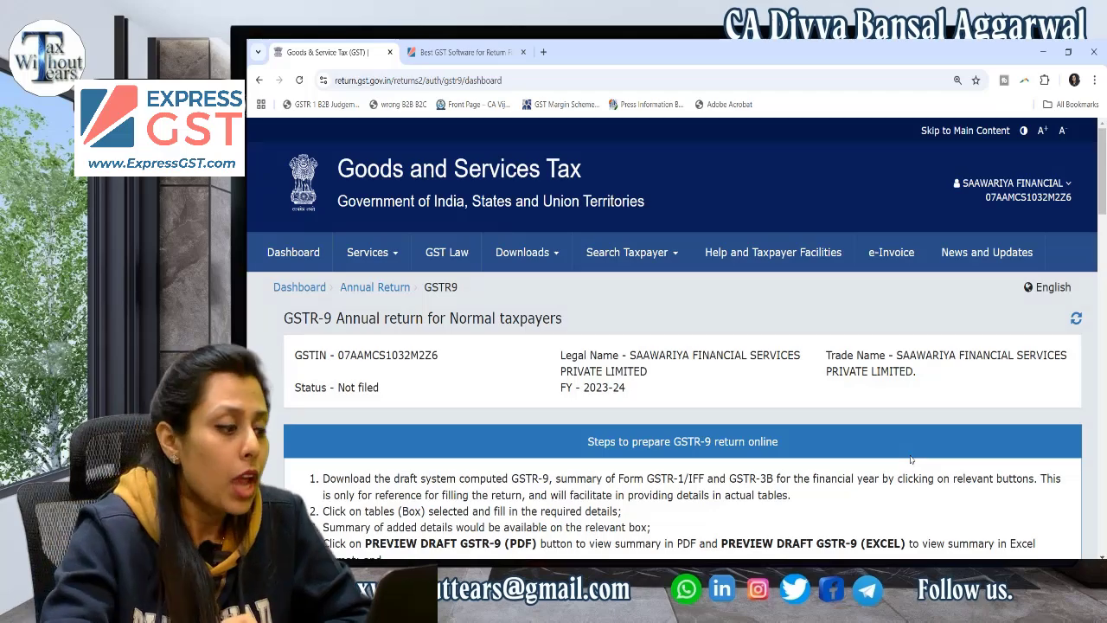
{"action": "scroll", "coordinate": [911, 459], "scroll_direction": "down", "scroll_amount": 5}
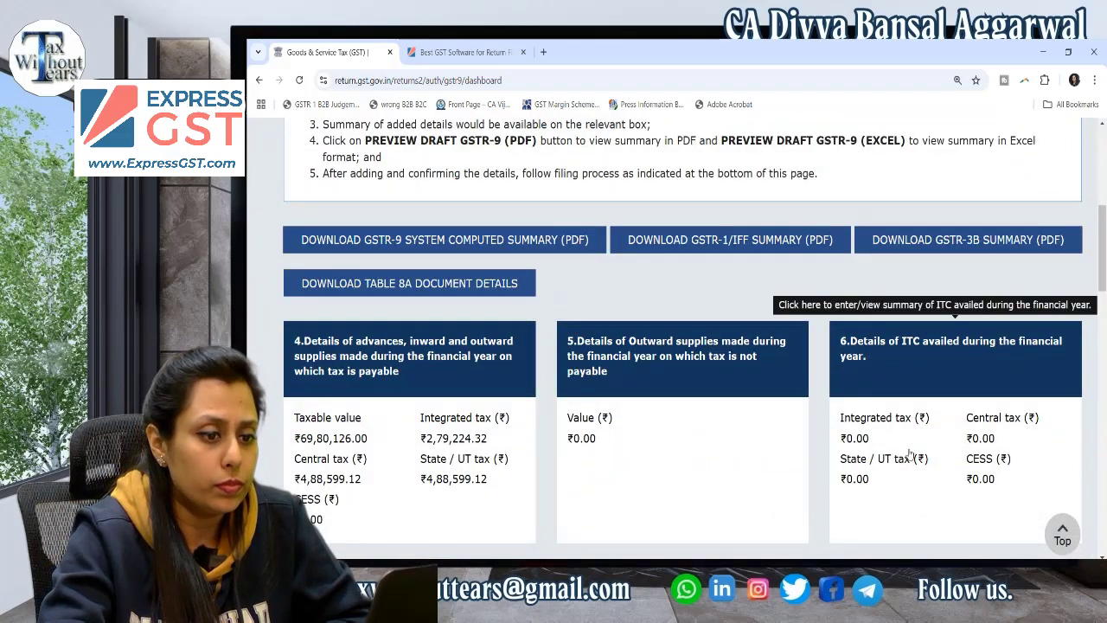
{"action": "scroll", "coordinate": [911, 454], "scroll_direction": "down", "scroll_amount": 3}
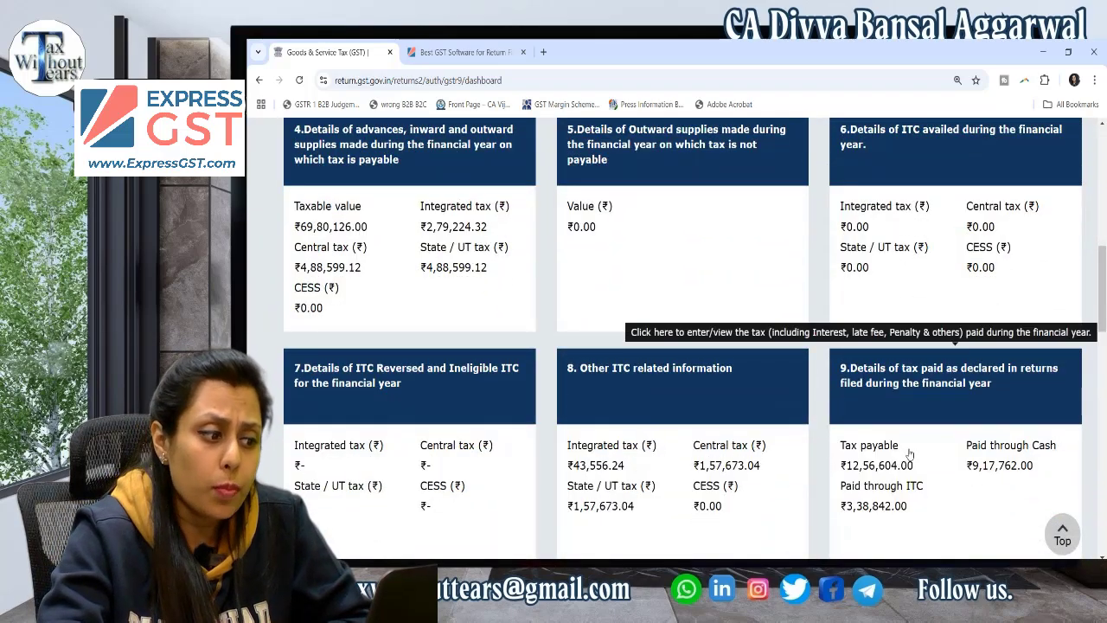
{"action": "left_click", "coordinate": [500, 446]}
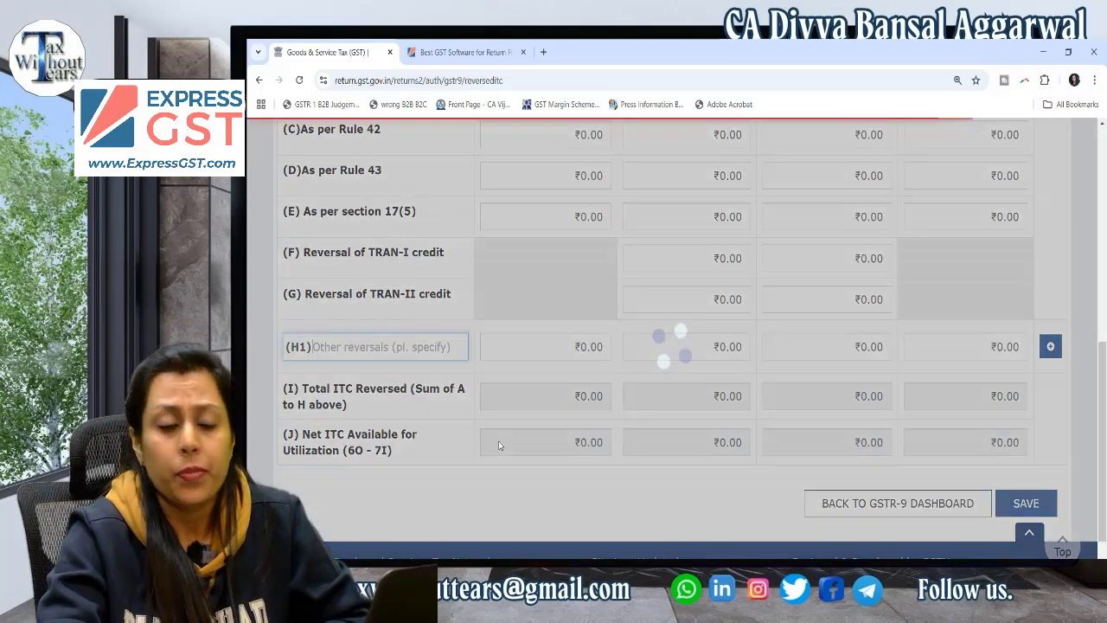